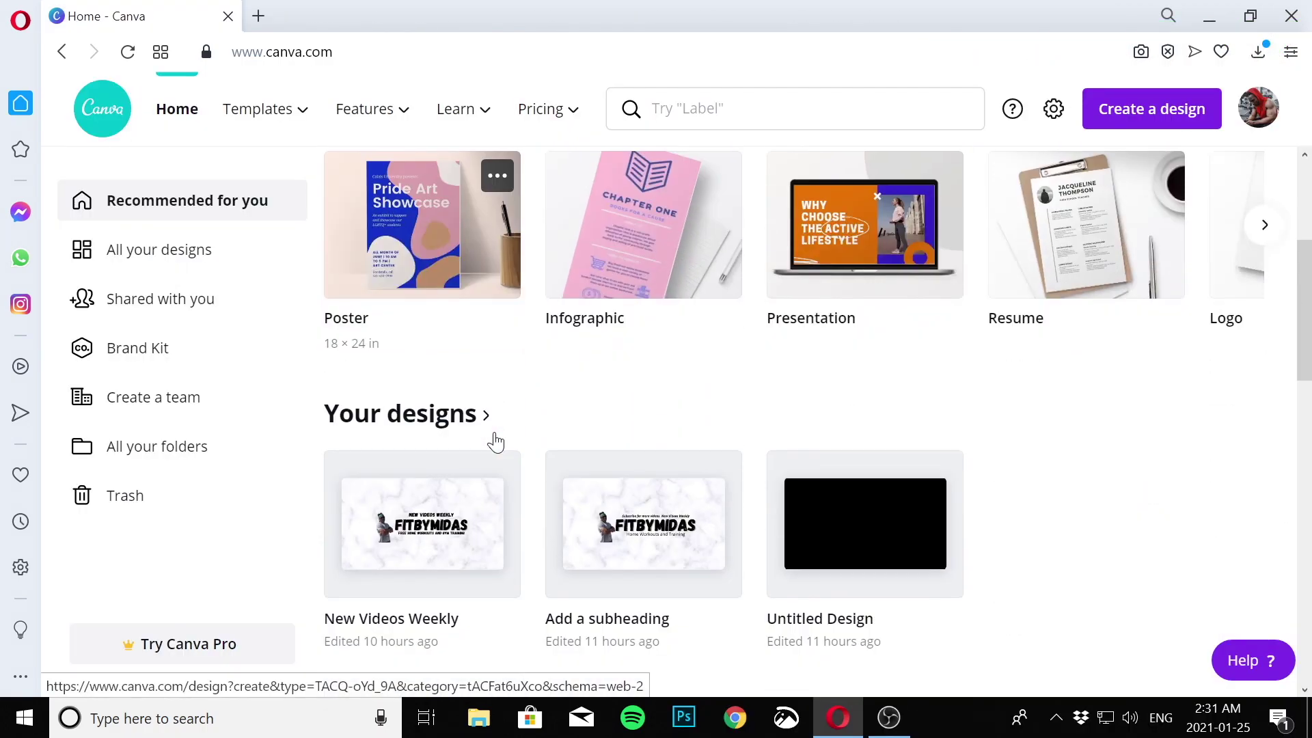
Step: Browse the suggested designs on the home page and open the YouTube Channel Art templates
scroll(494, 439, down, 5)
scroll(494, 440, up, 6)
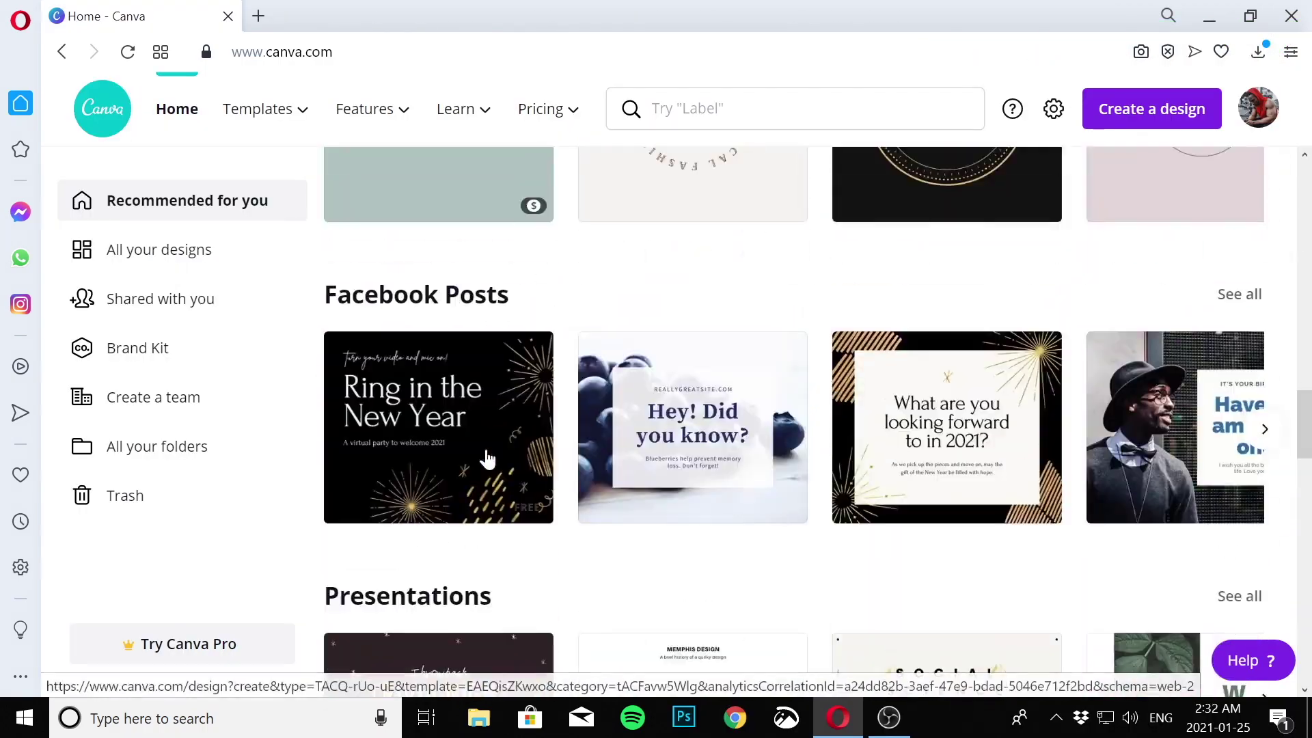
mouse_move(265, 109)
click(251, 470)
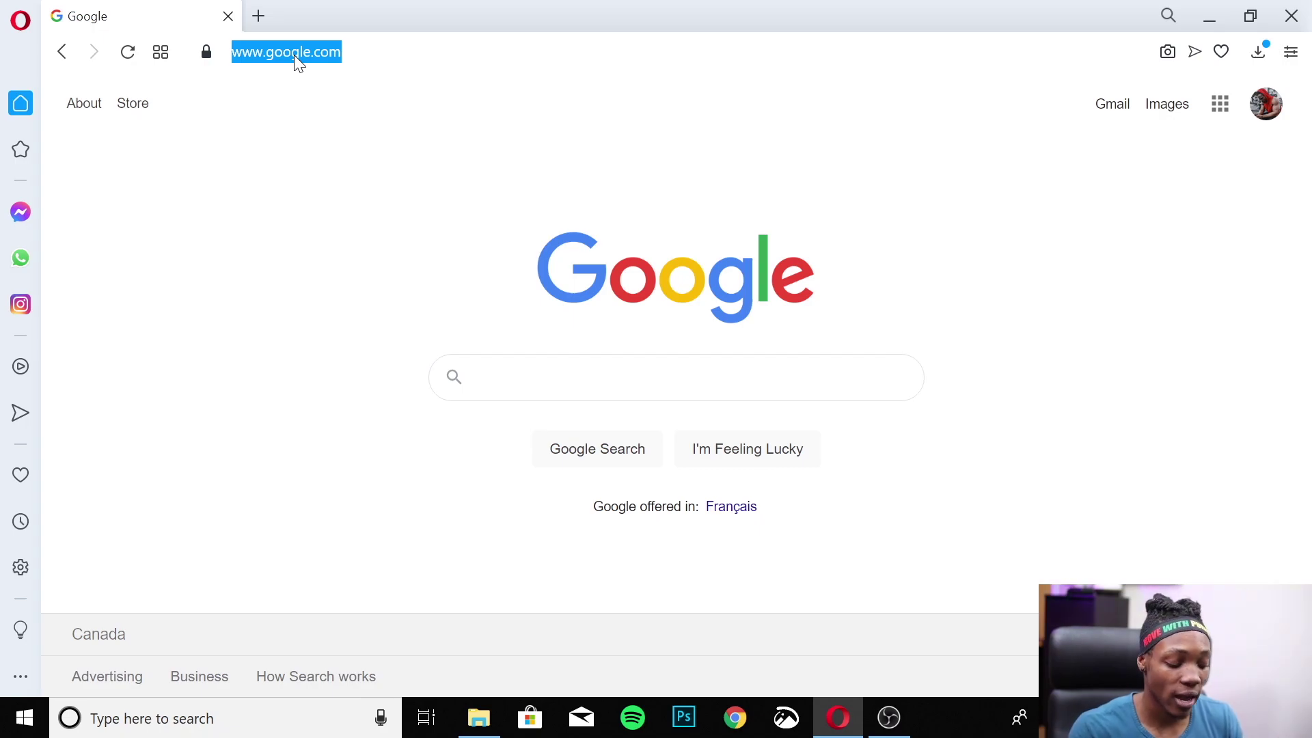
Step: Go to canva.com in the browser
text(canva)
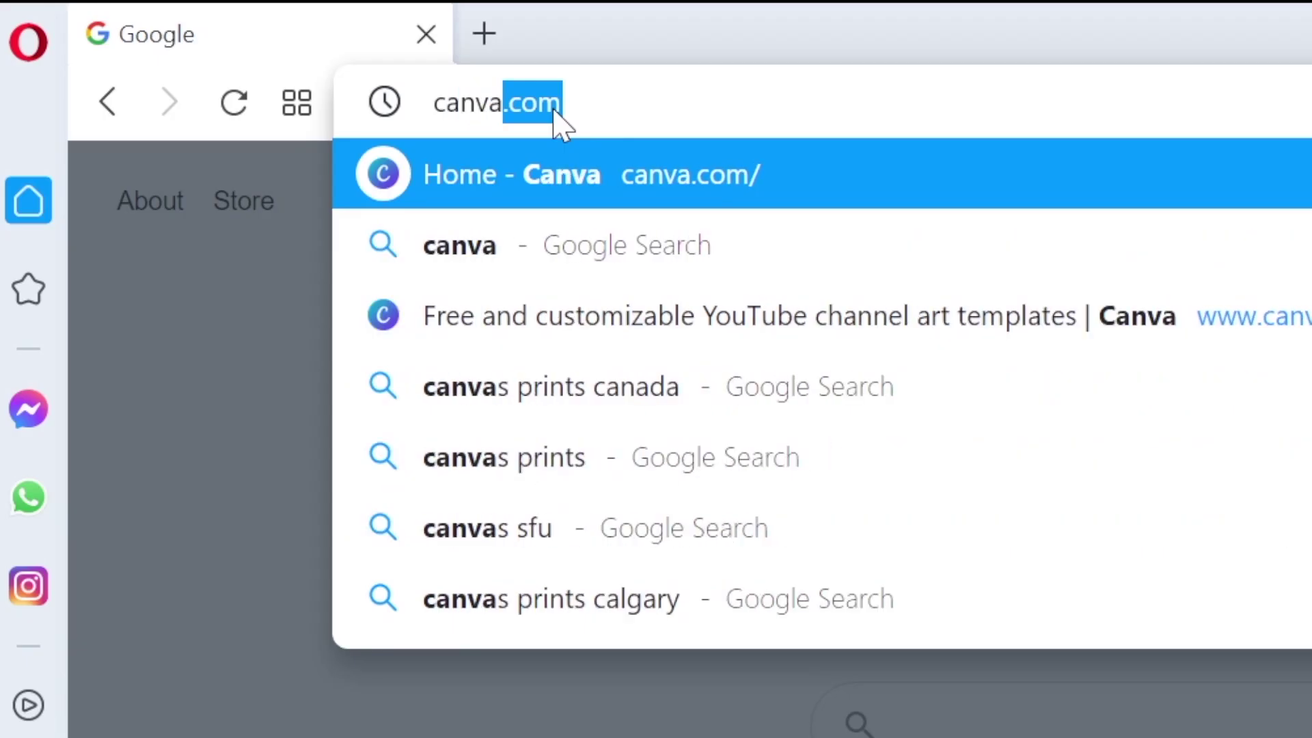
text(.co)
key(Return)
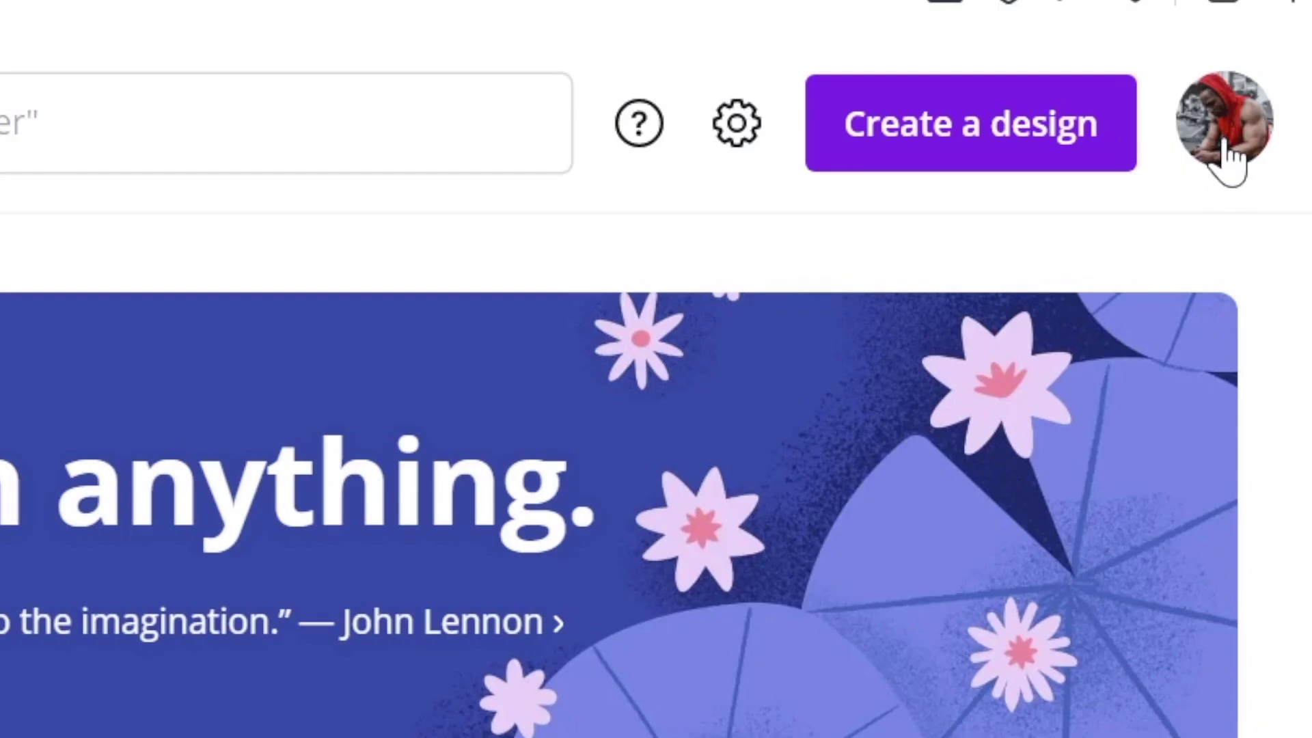
Step: Check the signed-in account's options and open the YouTube Channel Art template gallery
click(1260, 109)
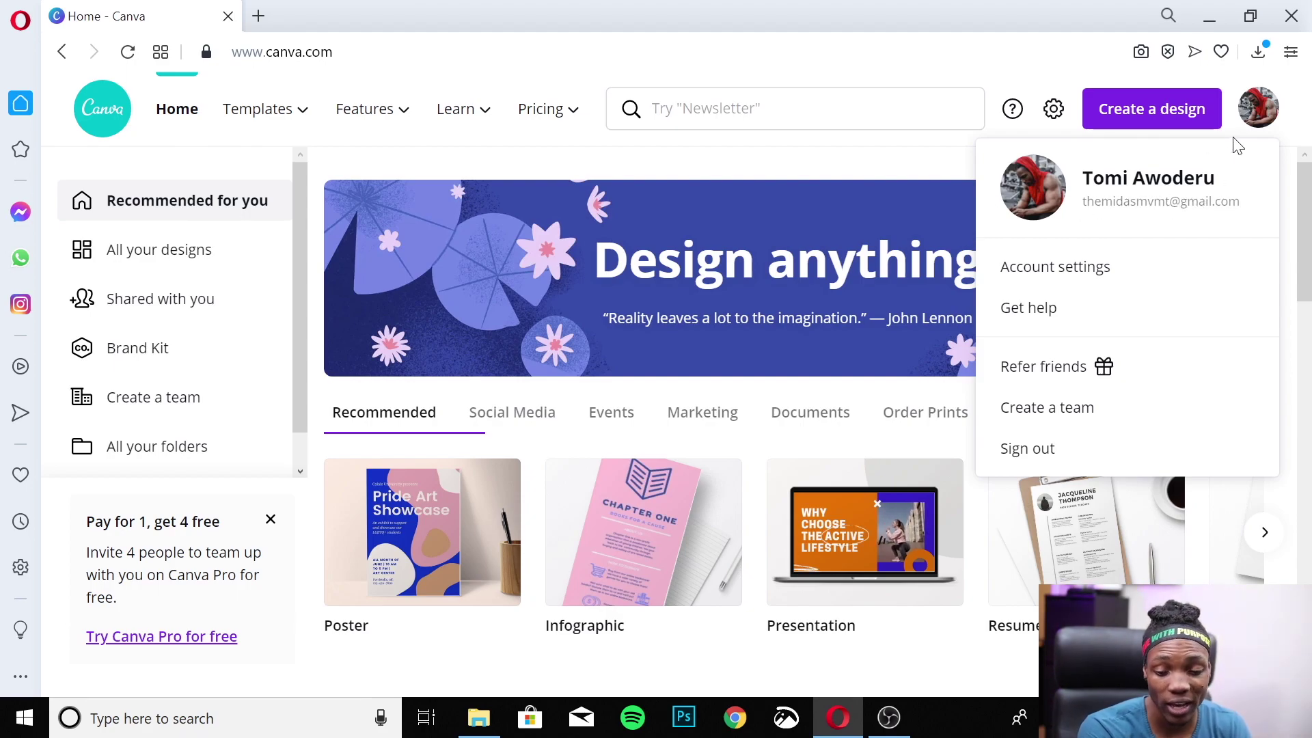
mouse_move(270, 111)
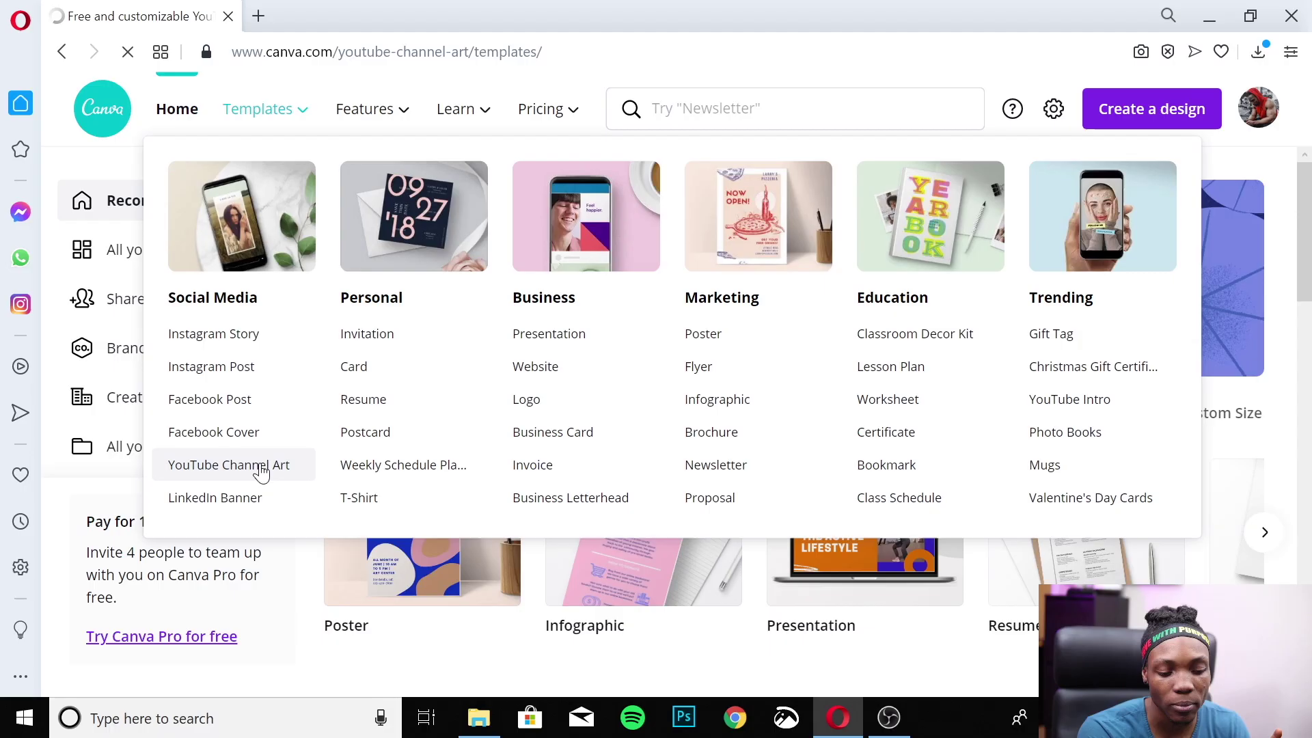
click(711, 349)
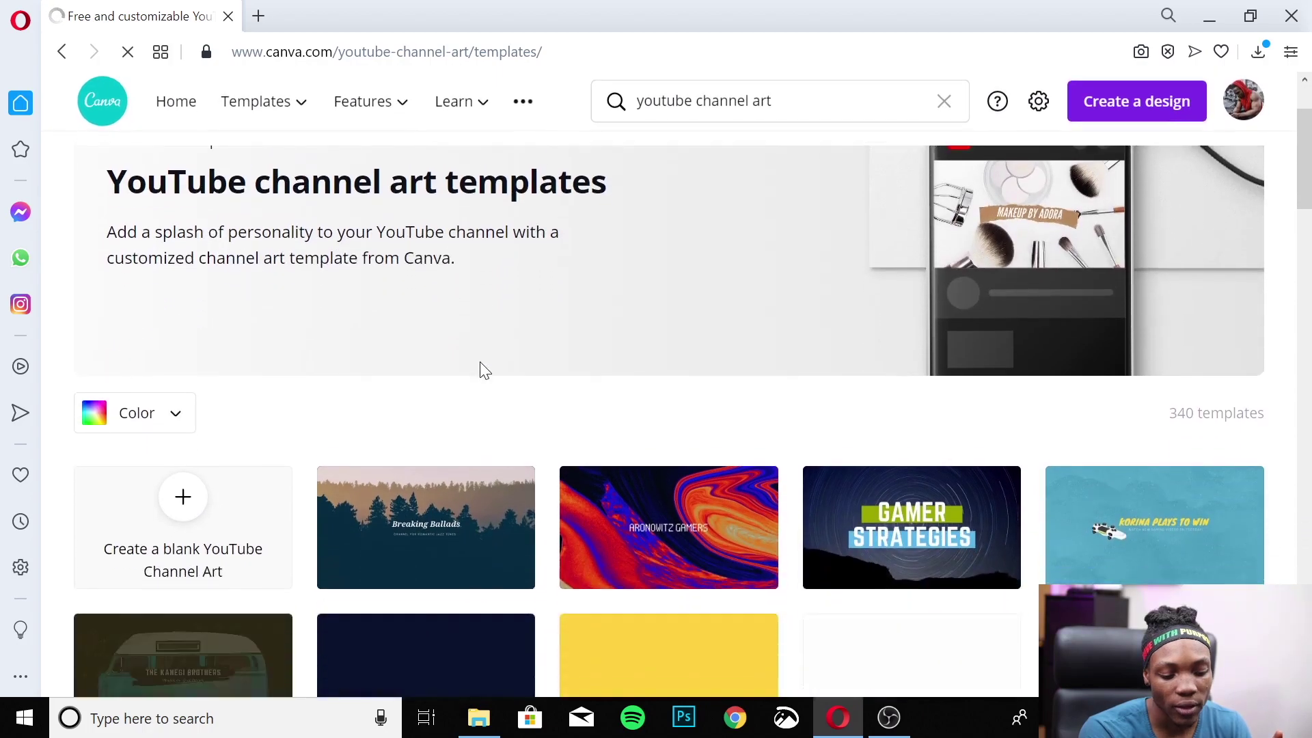
Step: Browse the channel art templates and create a blank YouTube Channel Art design
scroll(481, 370, down, 2)
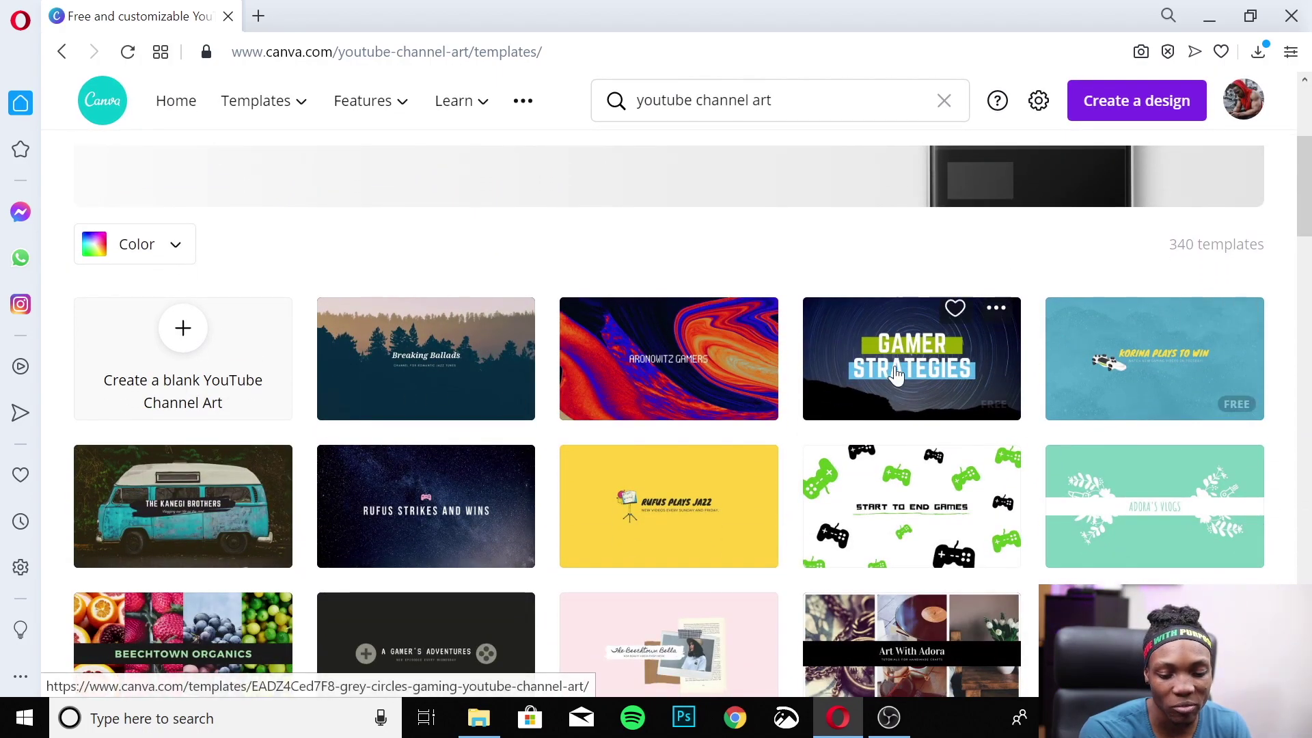
scroll(570, 342, down, 4)
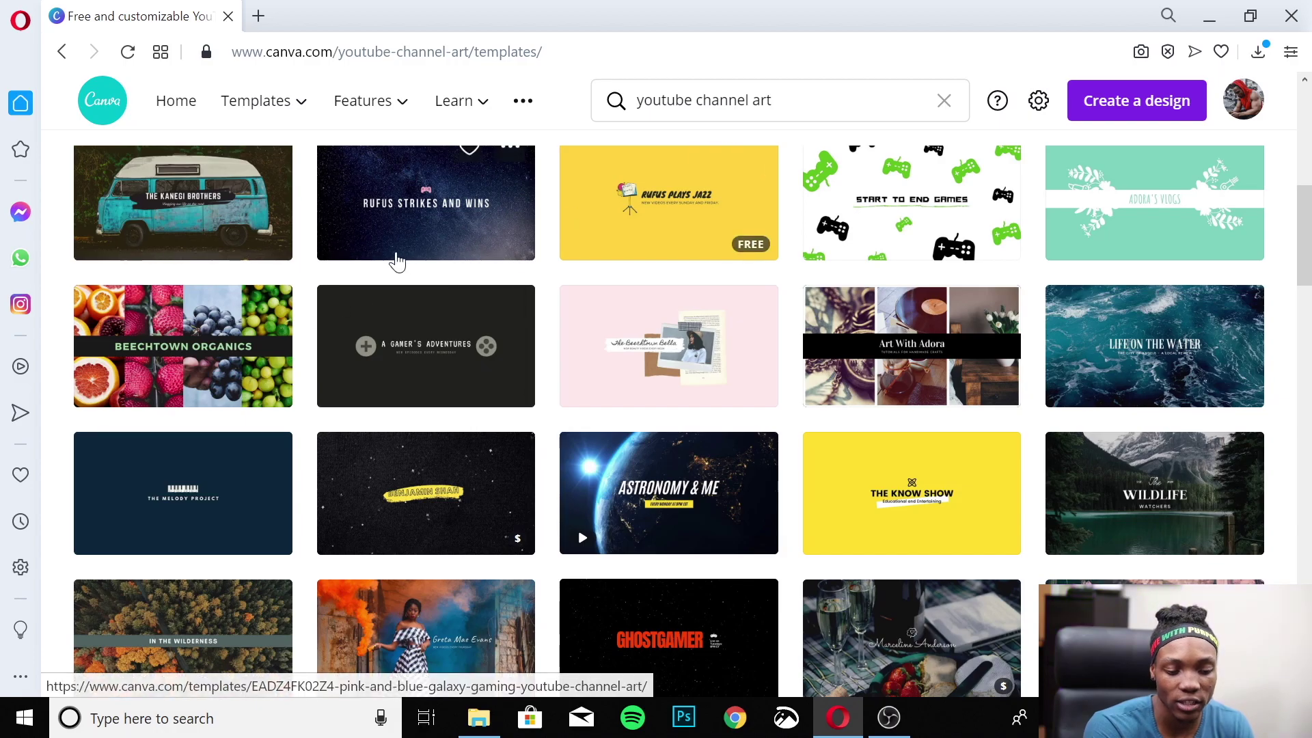
scroll(410, 239, down, 2)
scroll(410, 273, up, 10)
scroll(146, 513, down, 3)
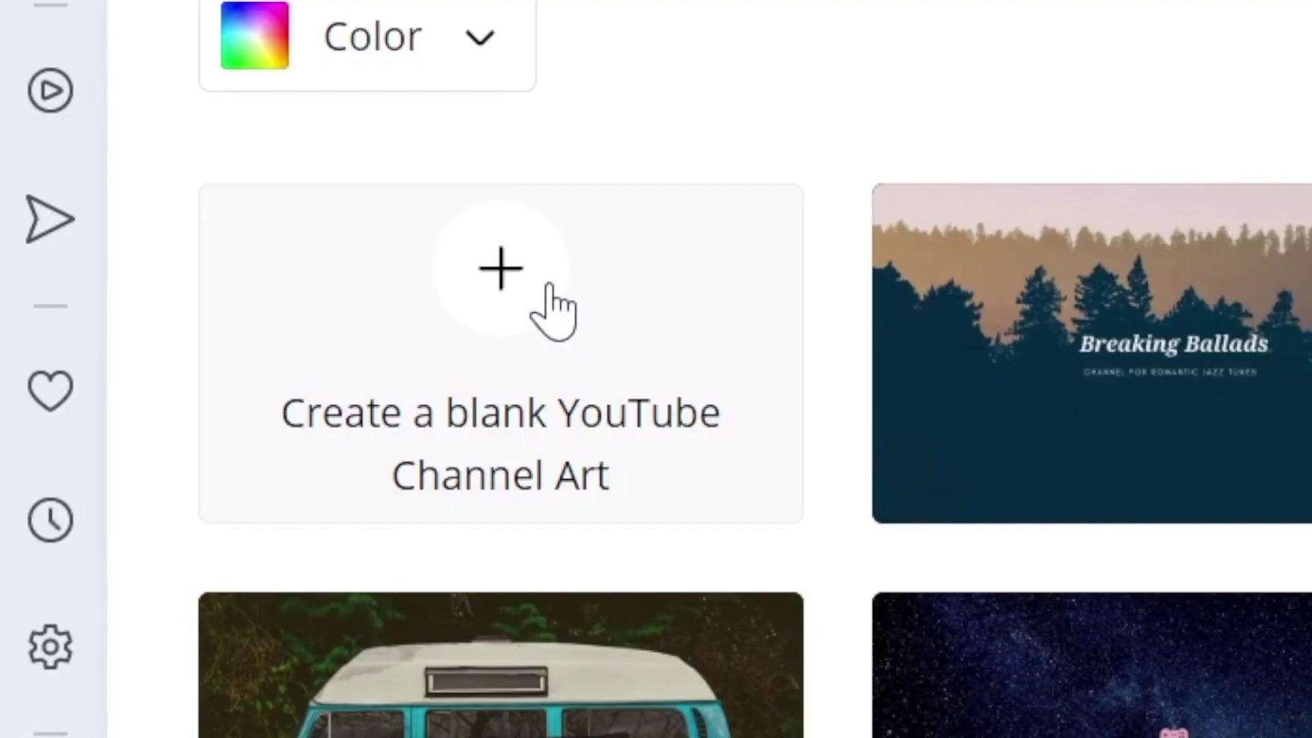
click(512, 267)
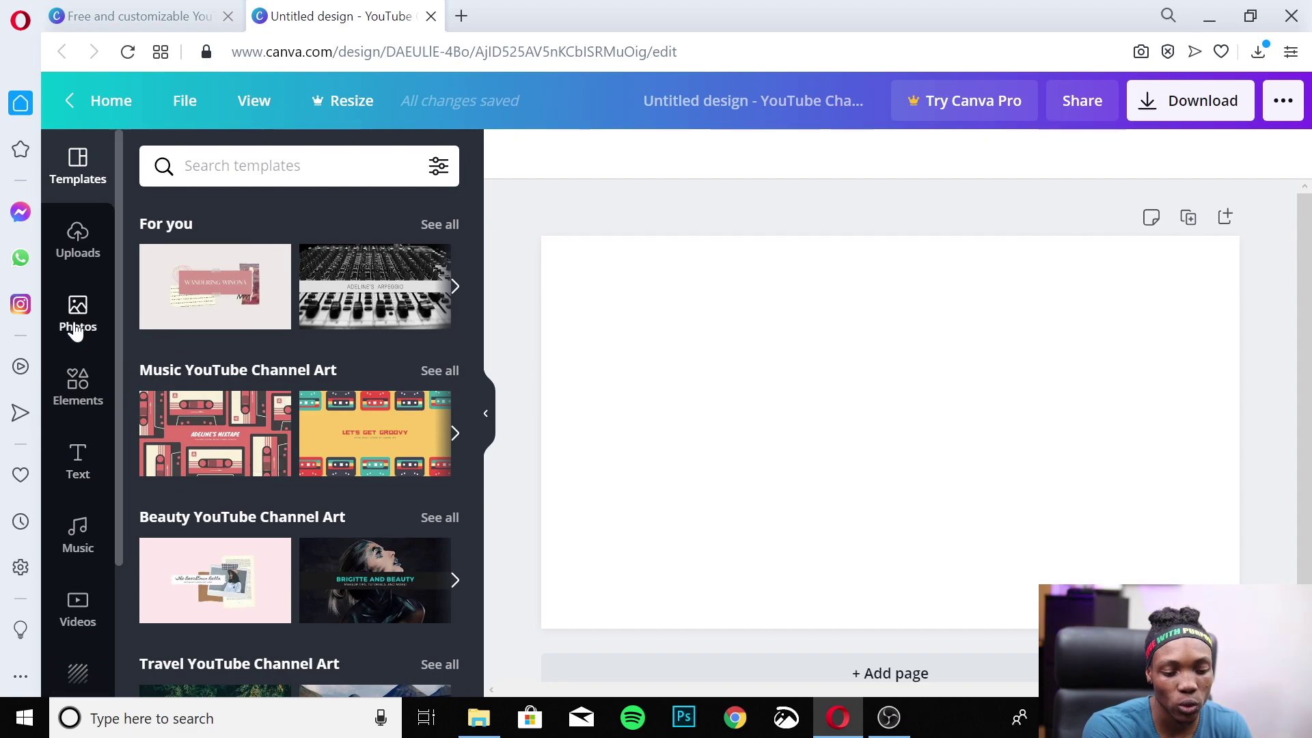
Step: Apply the recently used white marble background to the blank page and look through the other available backgrounds
scroll(91, 405, down, 3)
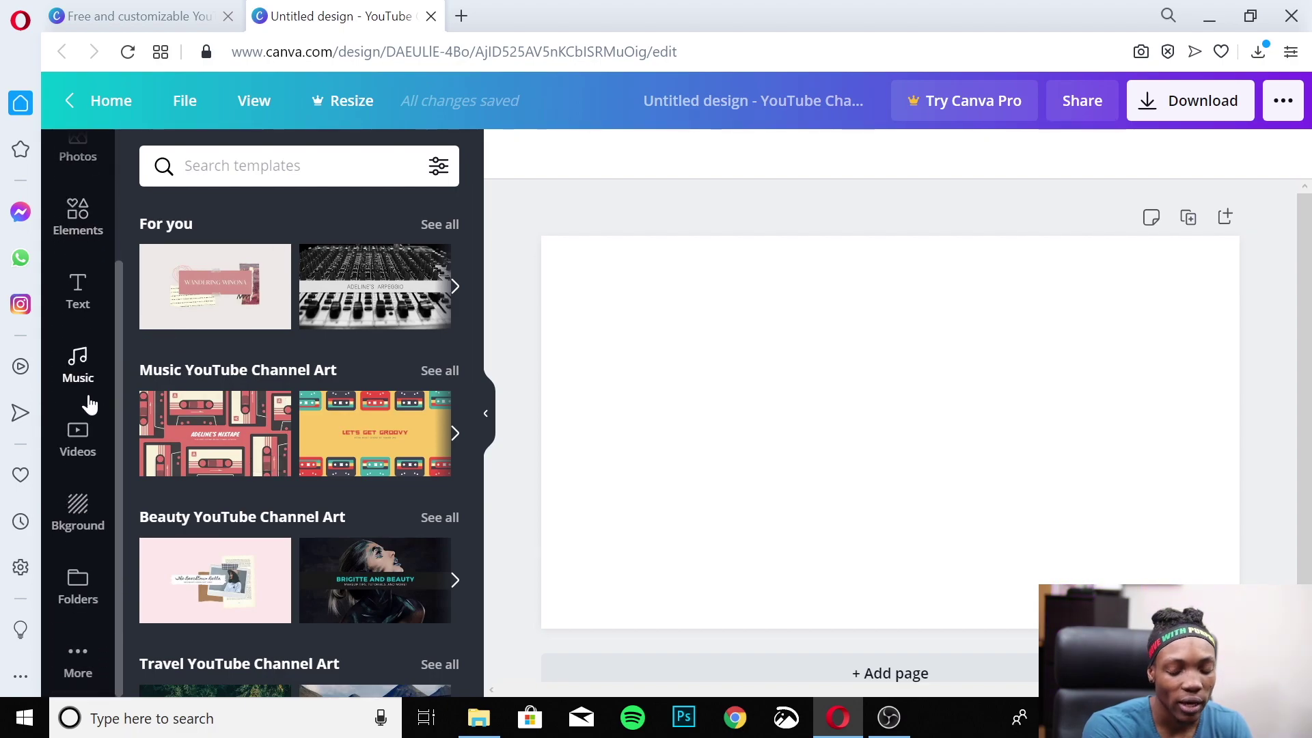
click(79, 507)
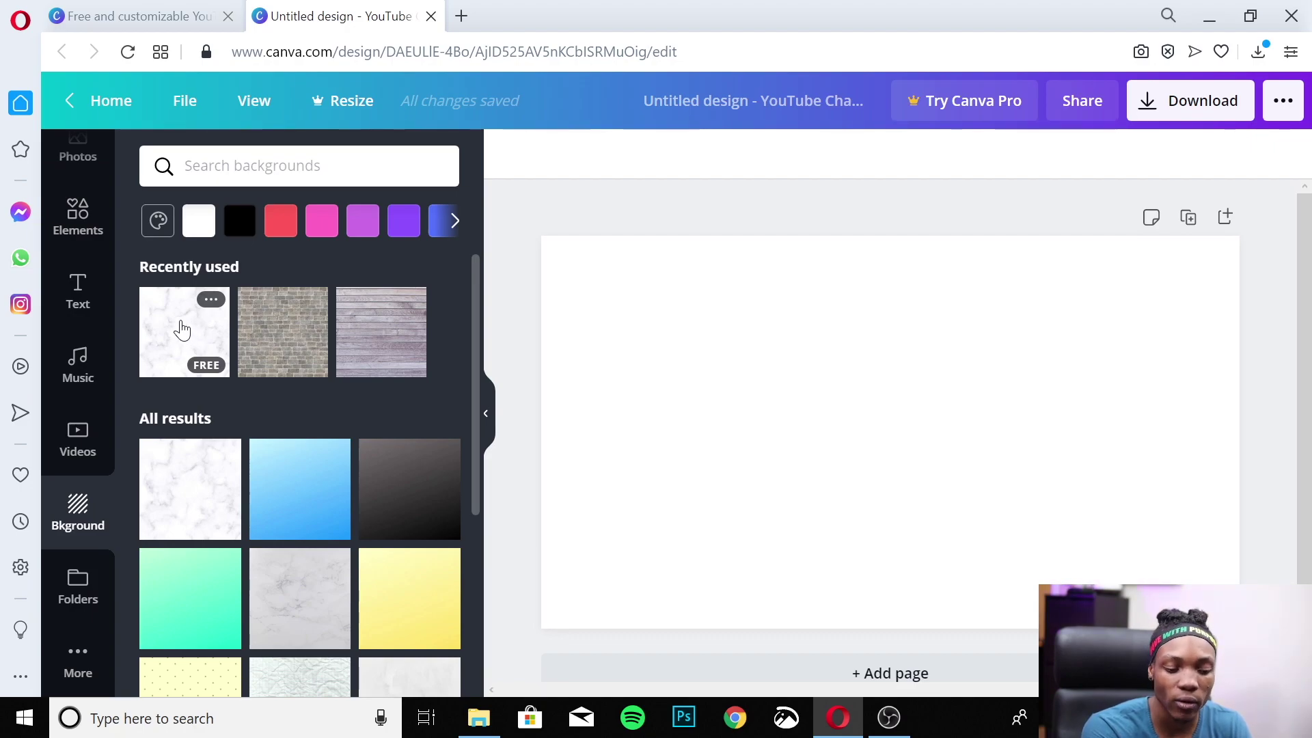
click(182, 330)
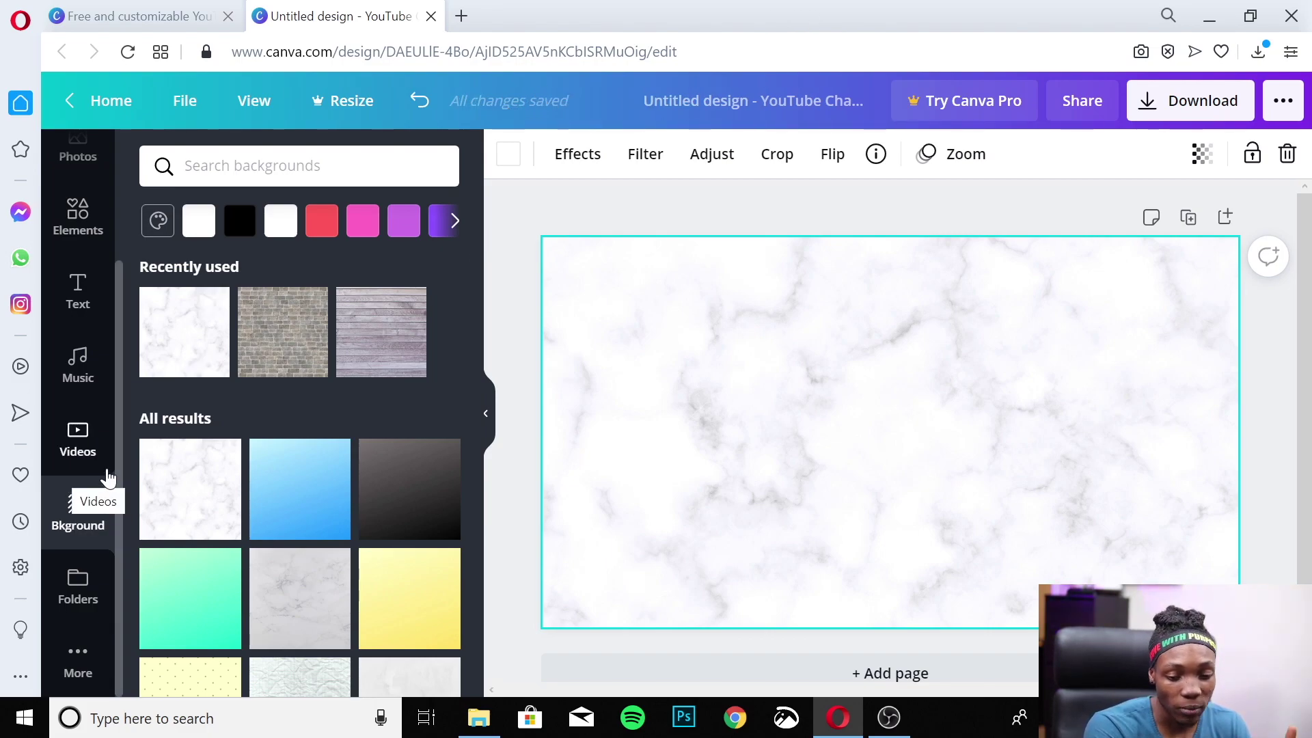
scroll(328, 498, down, 4)
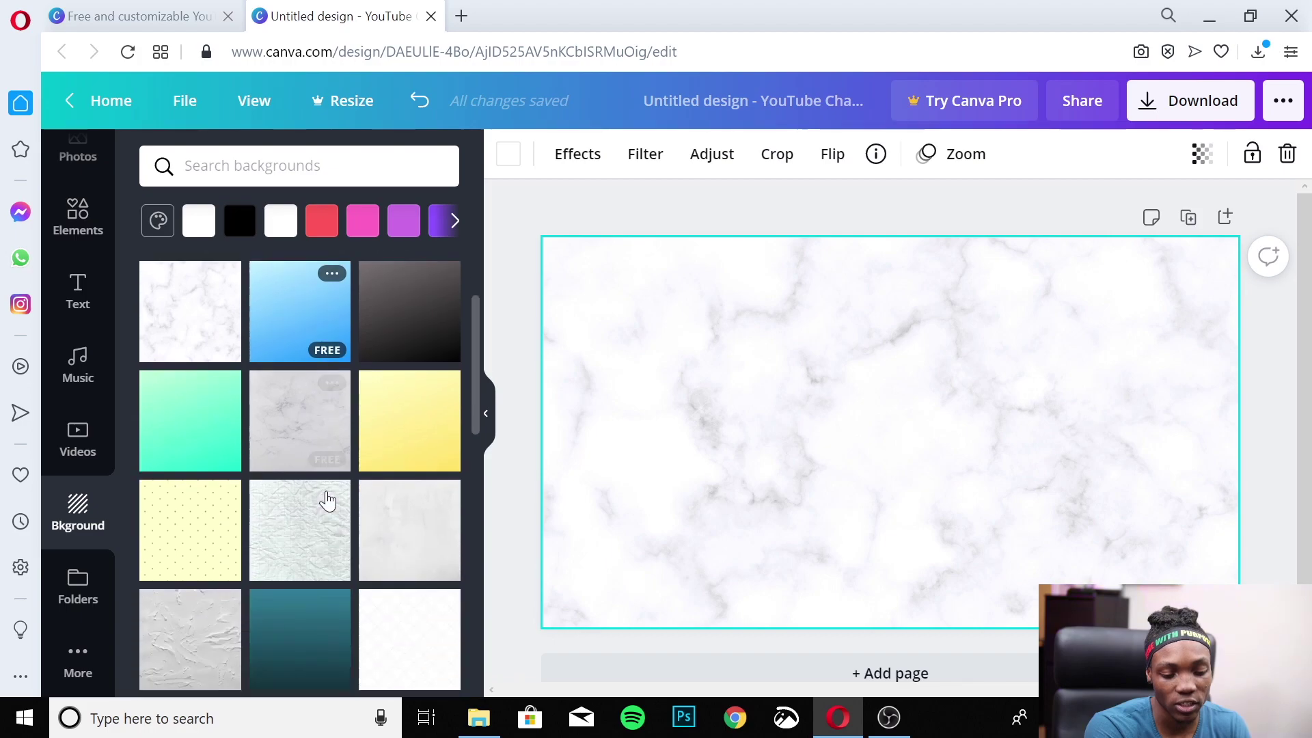
scroll(328, 498, up, 4)
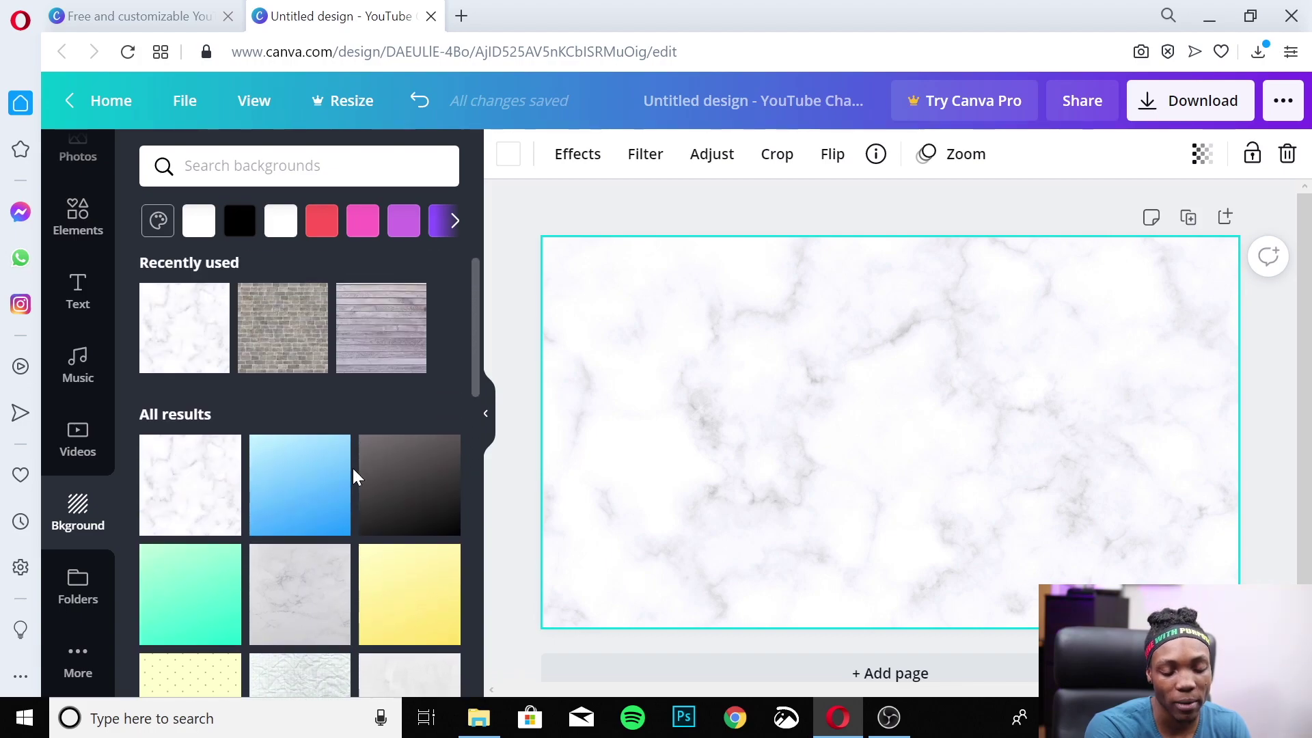
Step: Open unsplash.com in a new browser tab
click(469, 15)
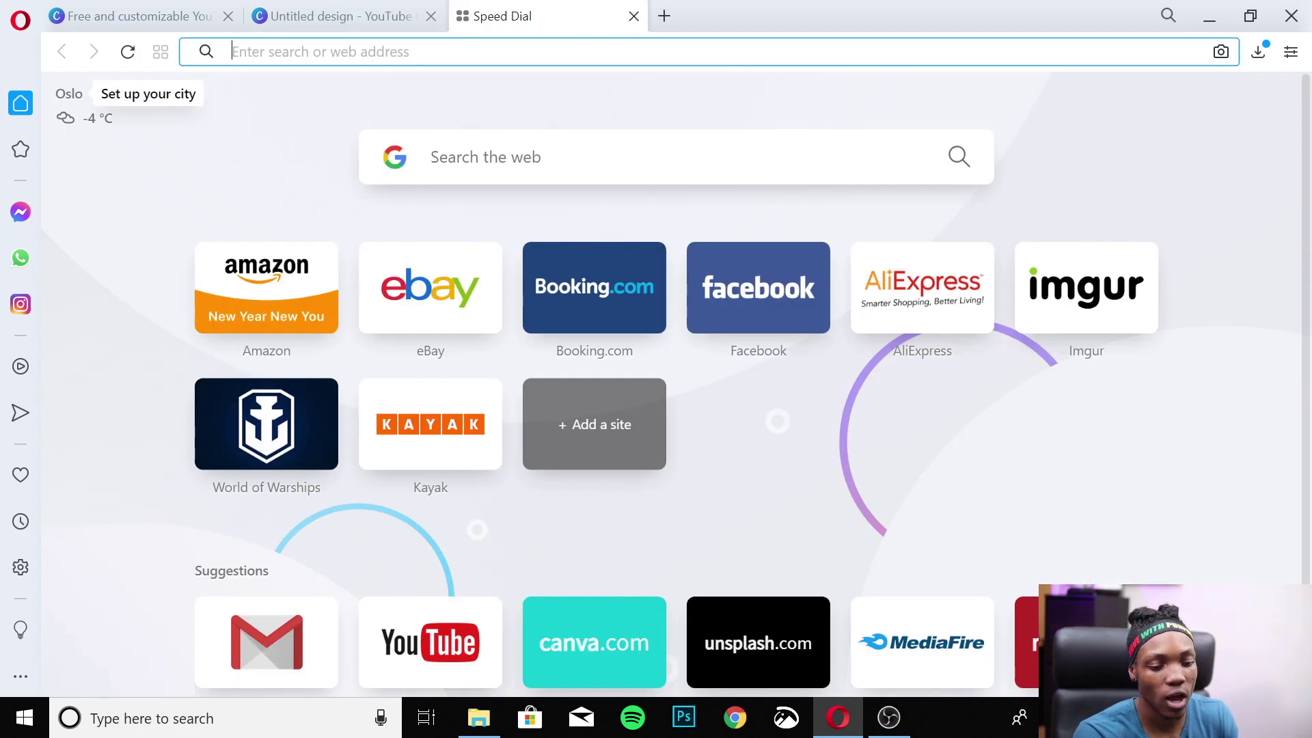
text(un)
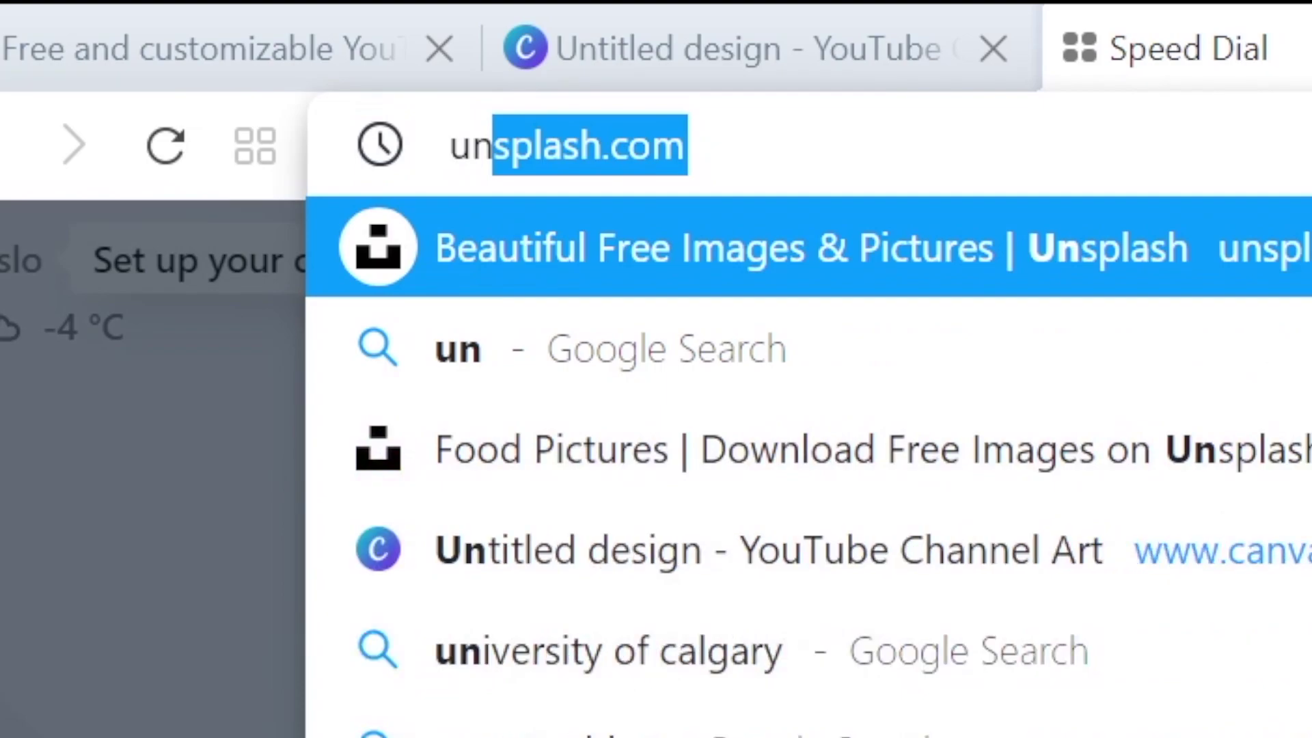
key(Return)
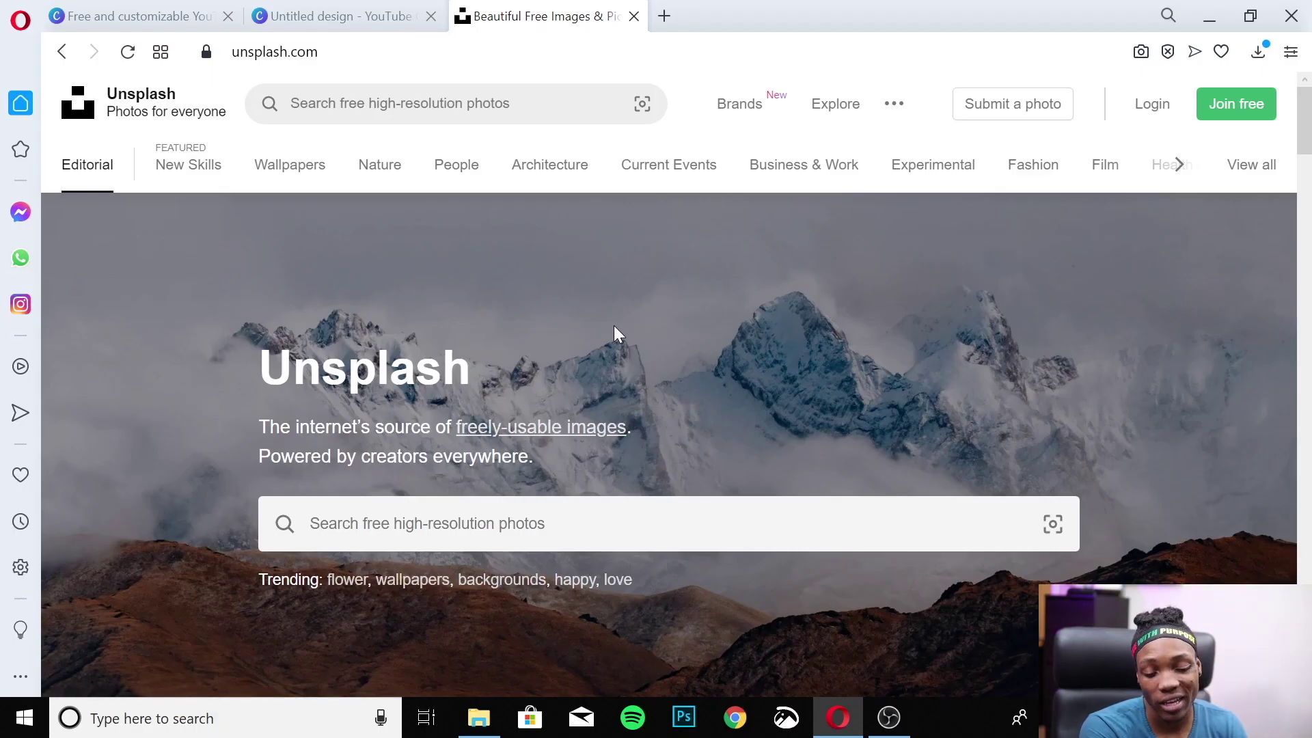
Step: Search Unsplash for "food" and download the photo of several plated dishes on a grey wooden table
click(560, 523)
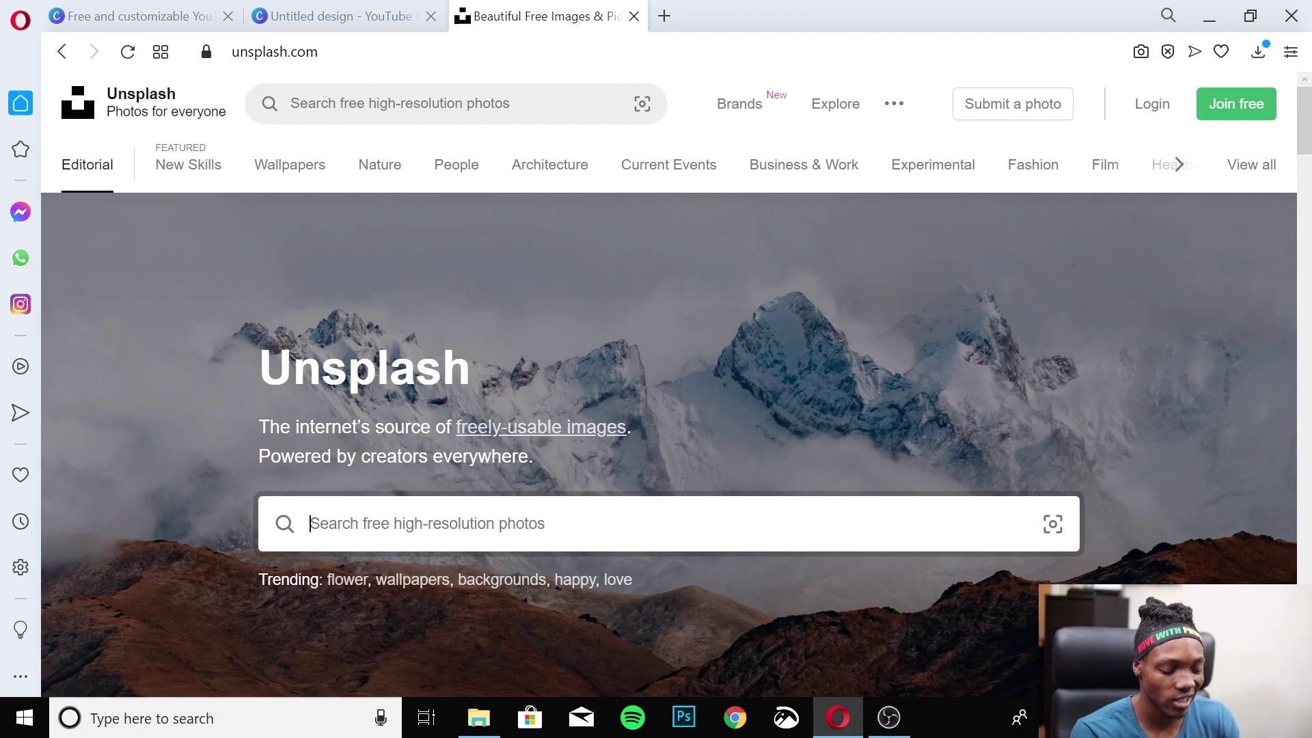
text(food)
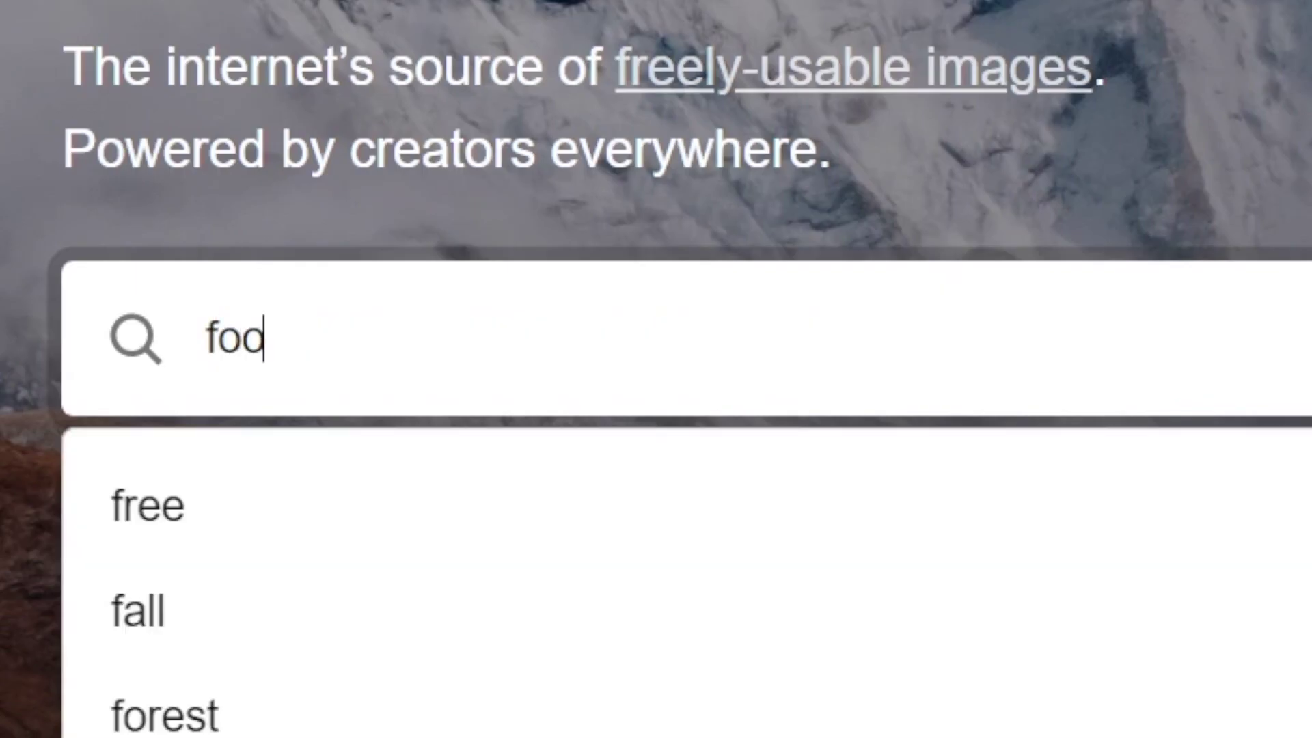
key(Return)
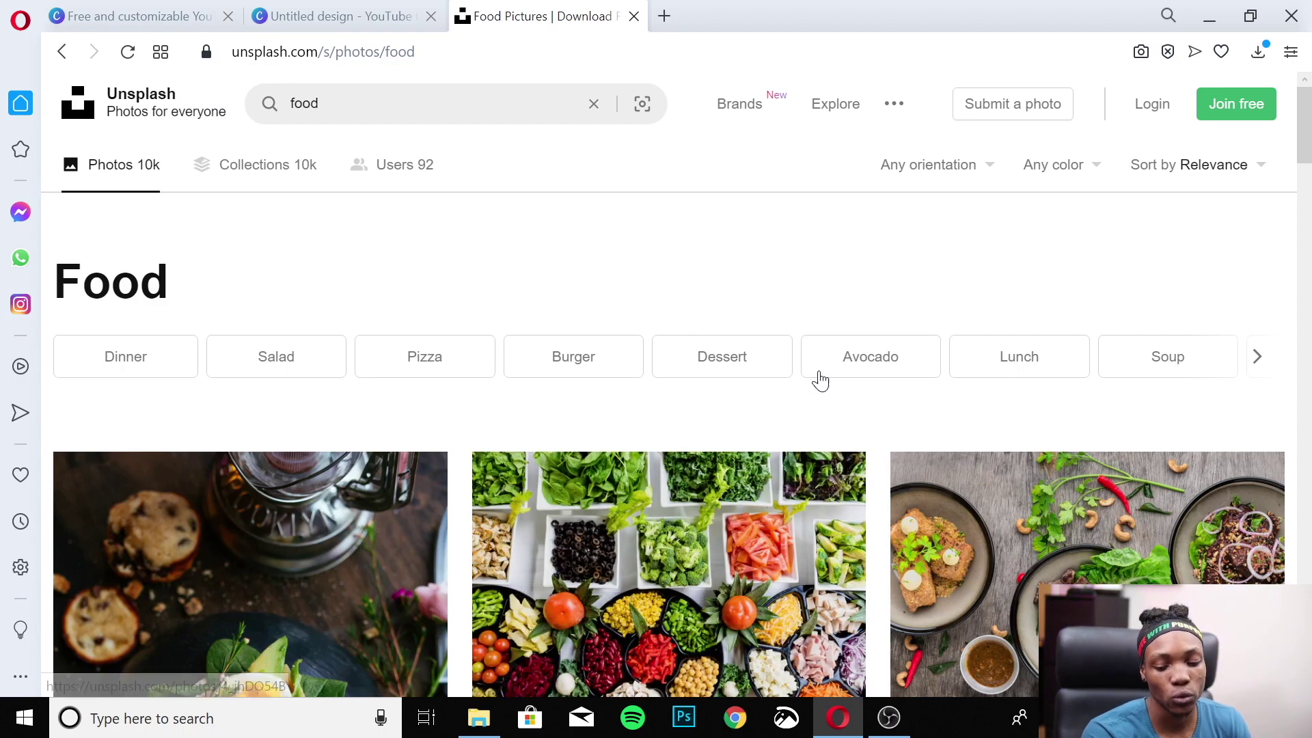
scroll(820, 378, down, 4)
scroll(1261, 581, up, 3)
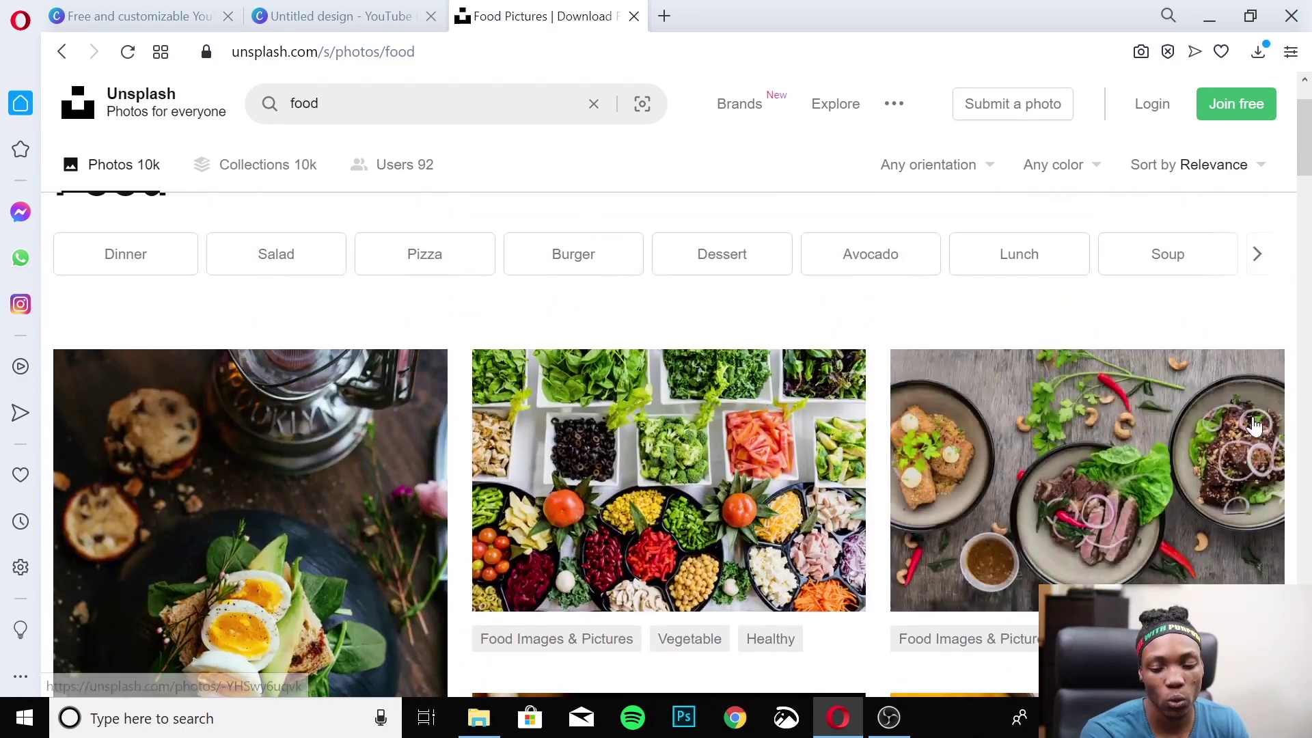
click(1243, 576)
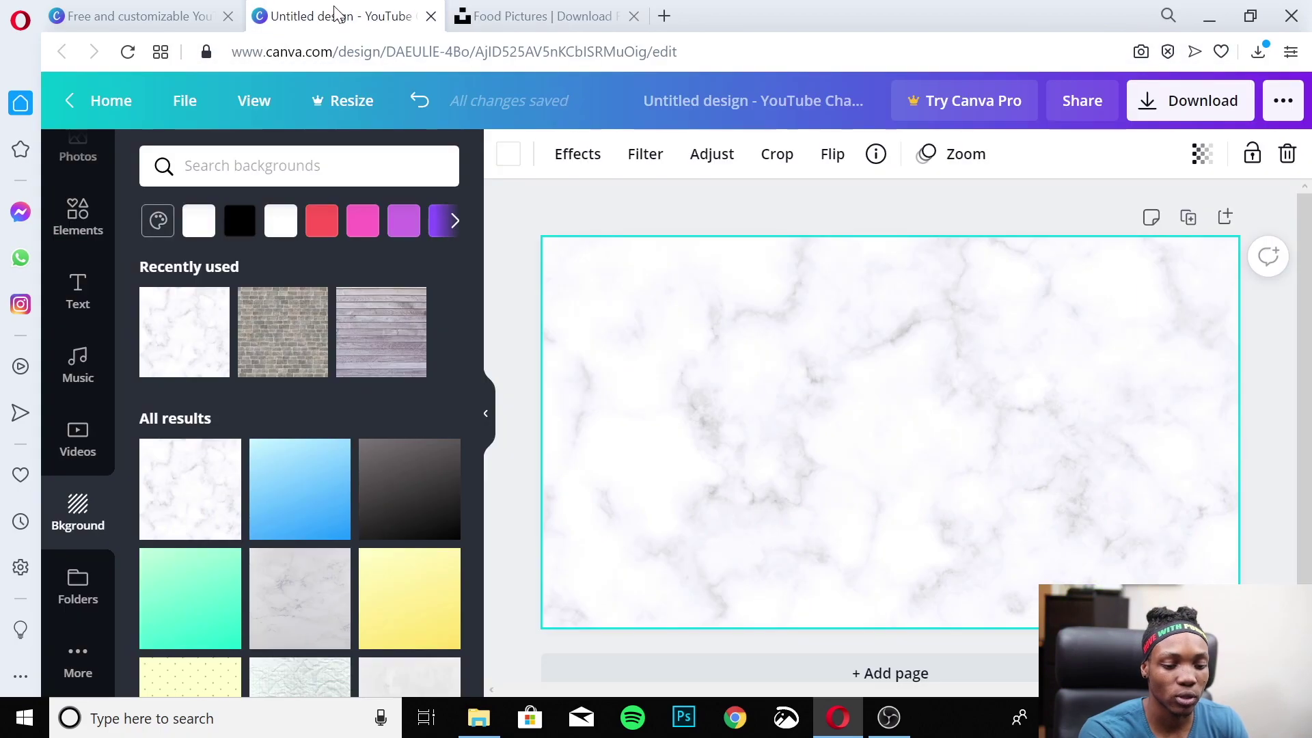
Step: Return to the Canva design and upload the downloaded Unsplash food photo from the device
click(339, 16)
scroll(78, 273, up, 2)
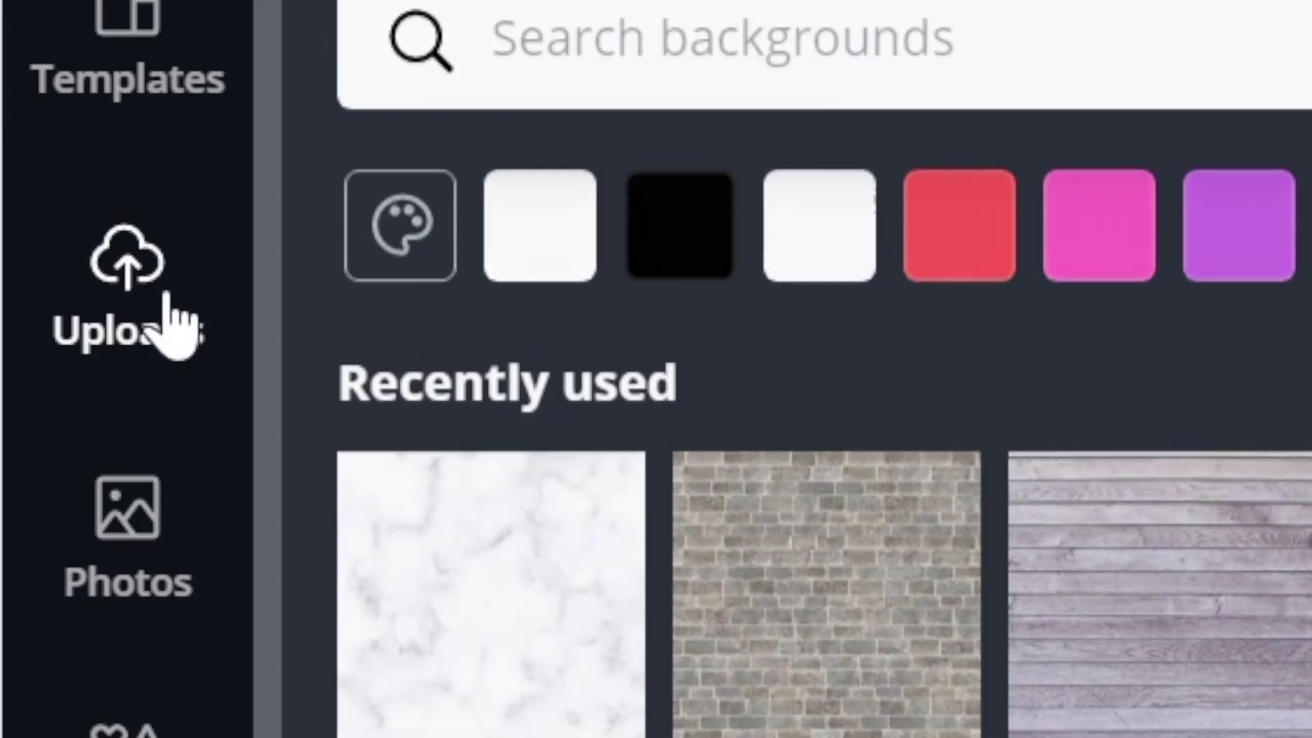
click(84, 243)
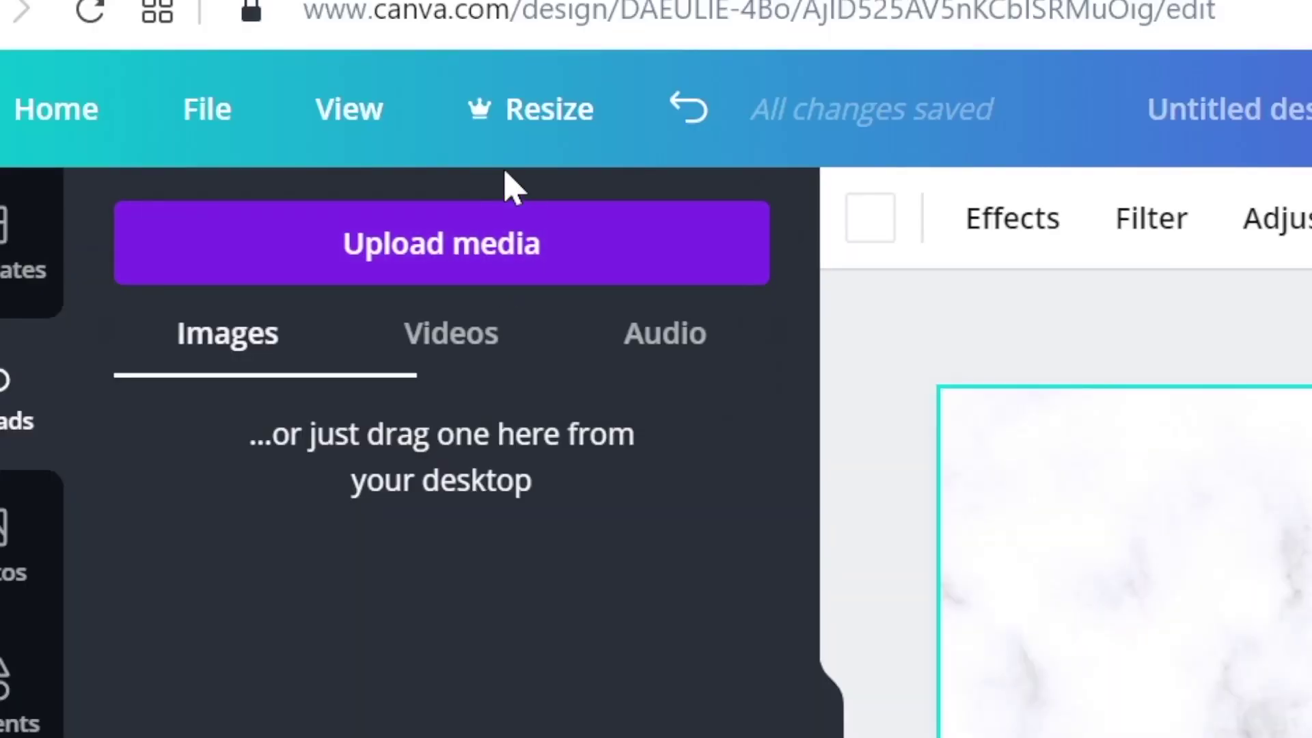
click(330, 171)
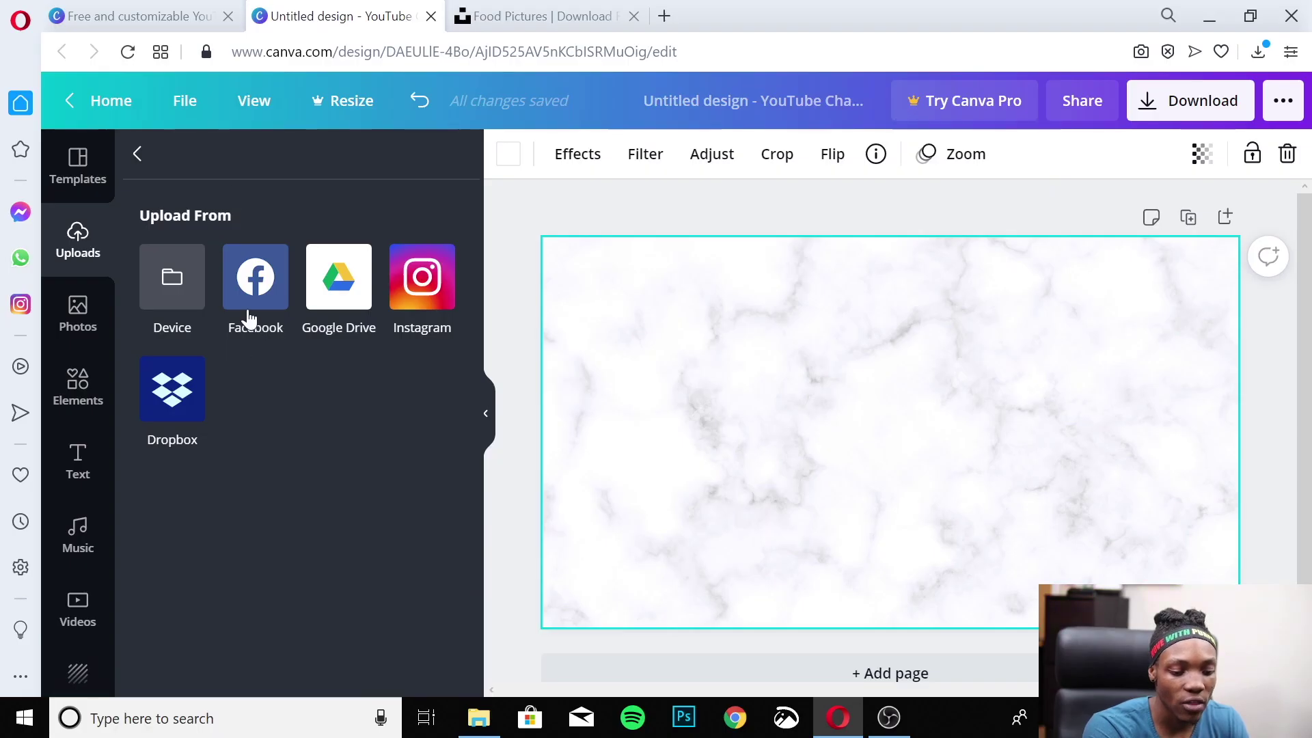
click(183, 282)
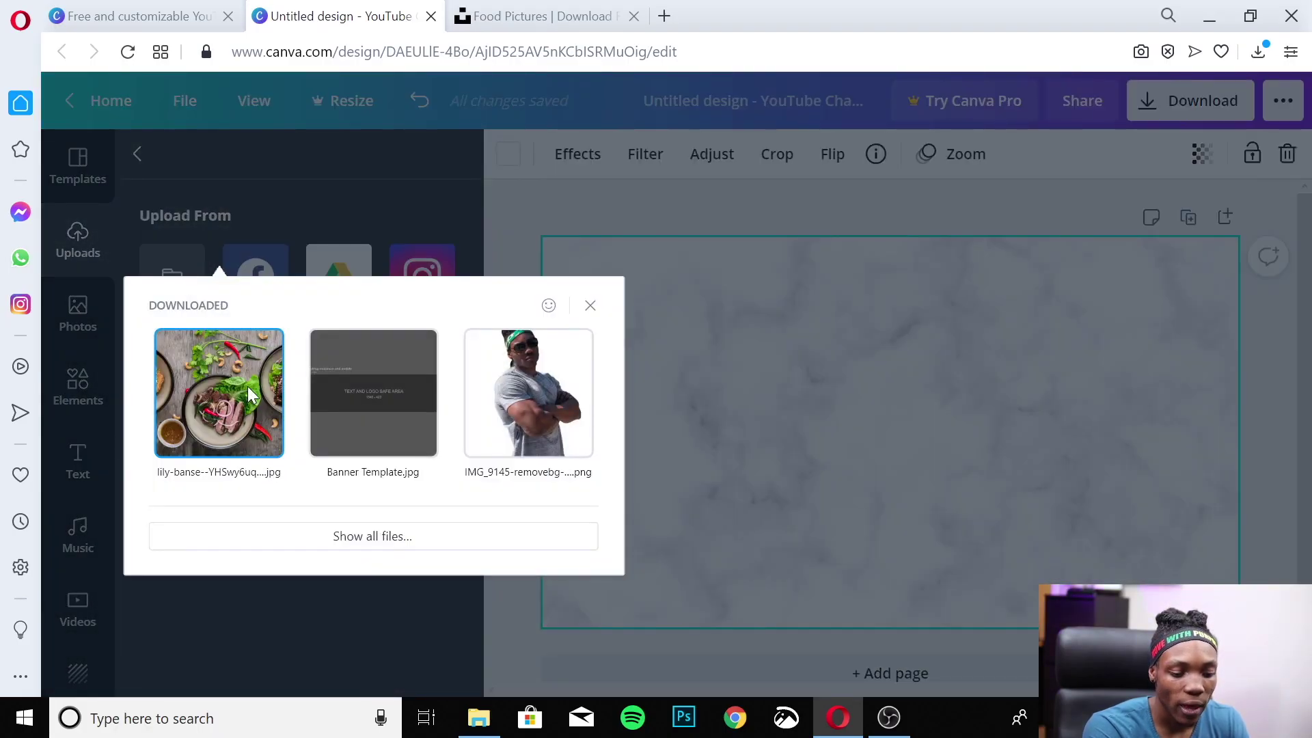
click(194, 405)
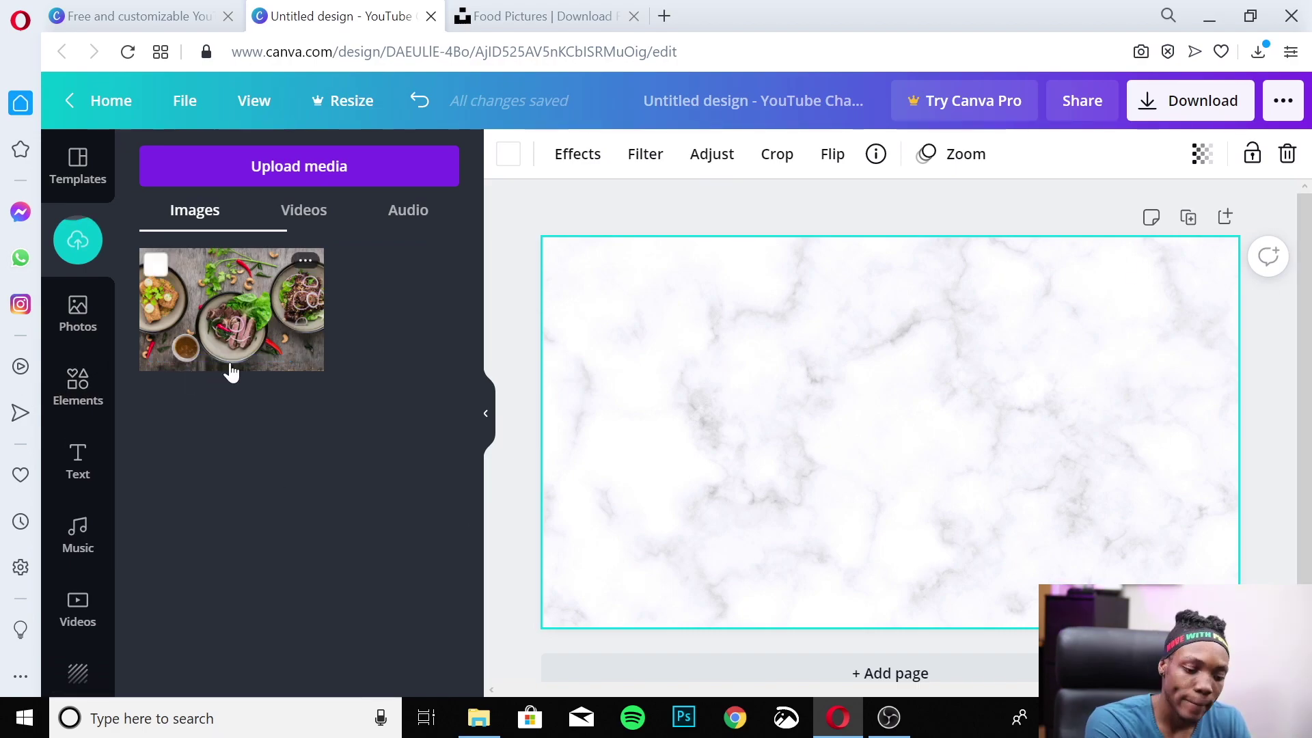
Step: Place the uploaded food photo on the page and enlarge it from its centre to cover the whole canvas
click(247, 307)
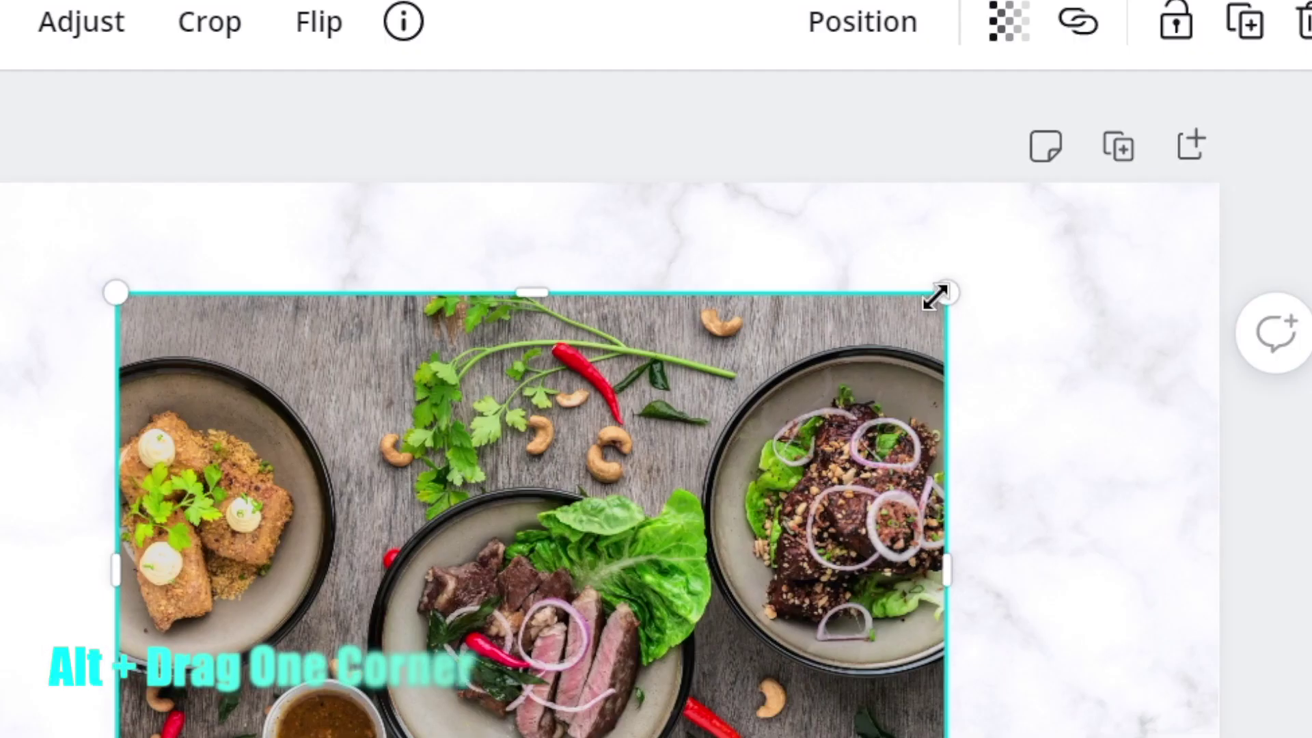
drag(1100, 291, 1195, 253)
drag(1131, 217, 1254, 171)
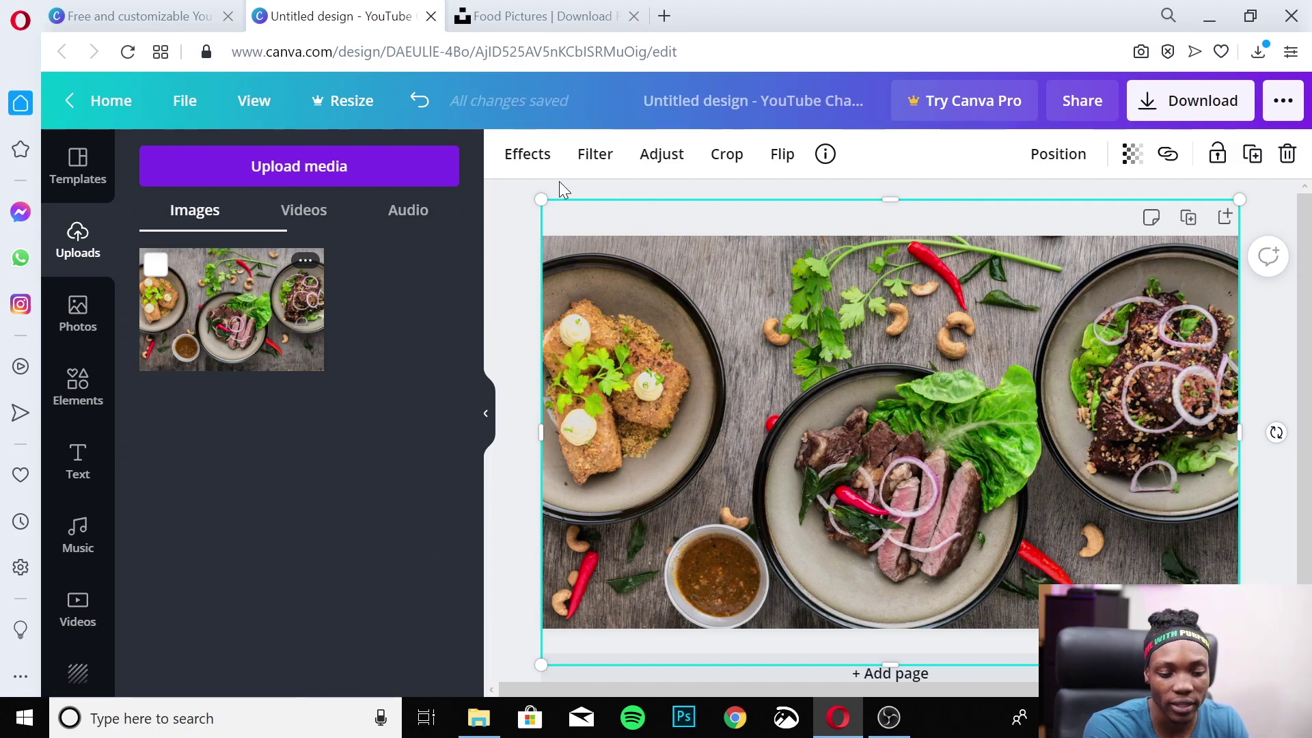
Step: View the image effects available for the food photo and delete the photo from the page
click(527, 155)
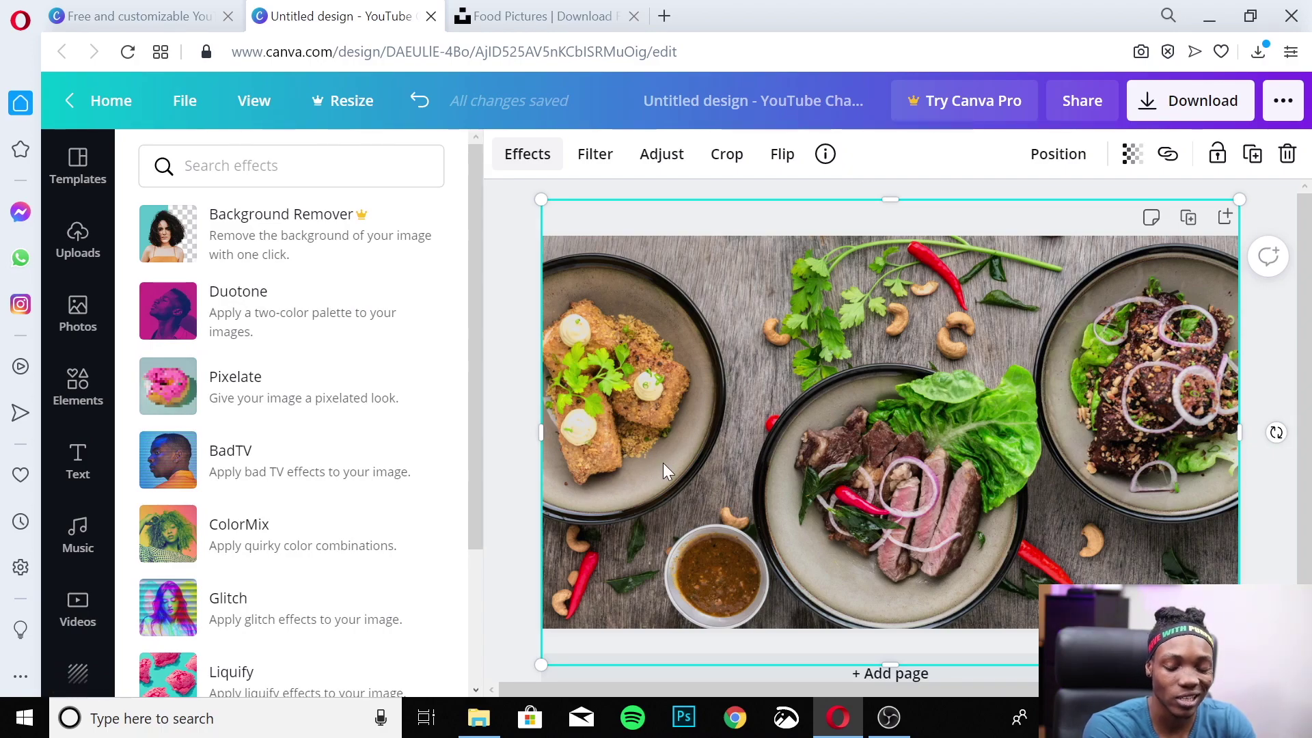
key(Delete)
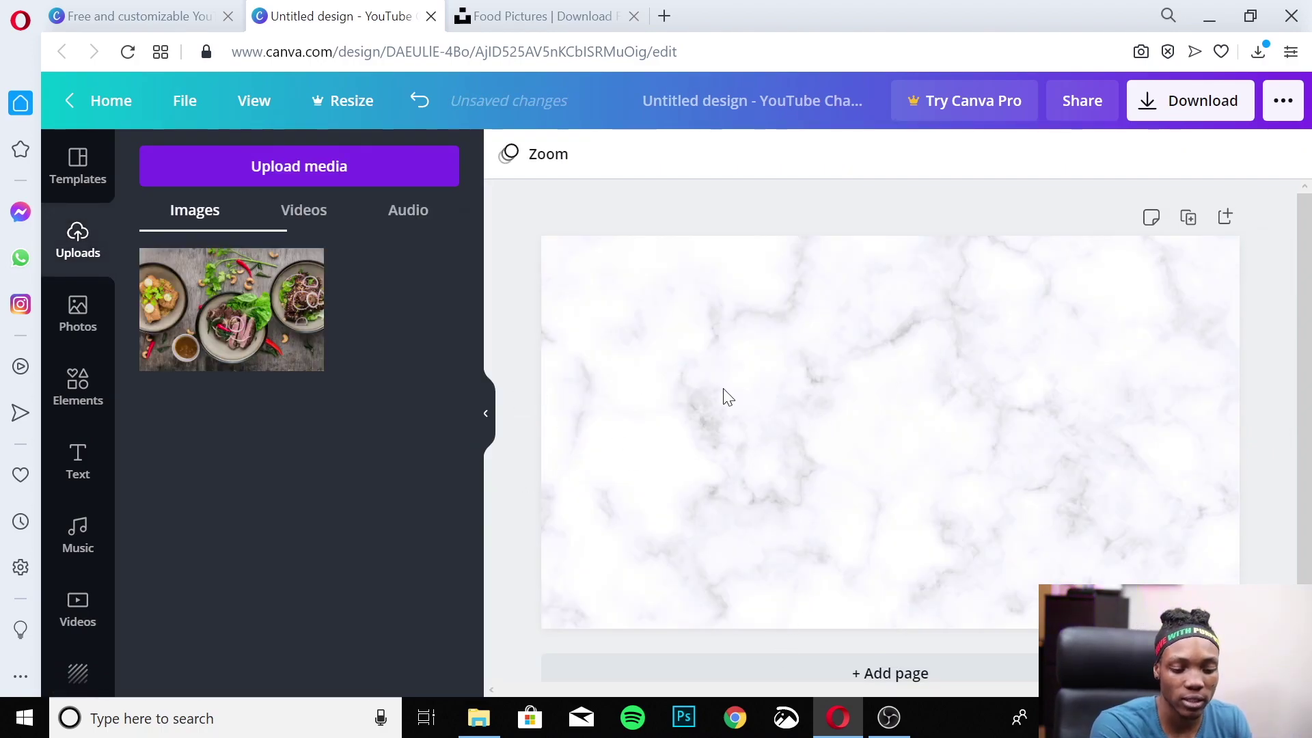
Step: Move the uploaded food photo to the trash from the uploaded images
click(623, 333)
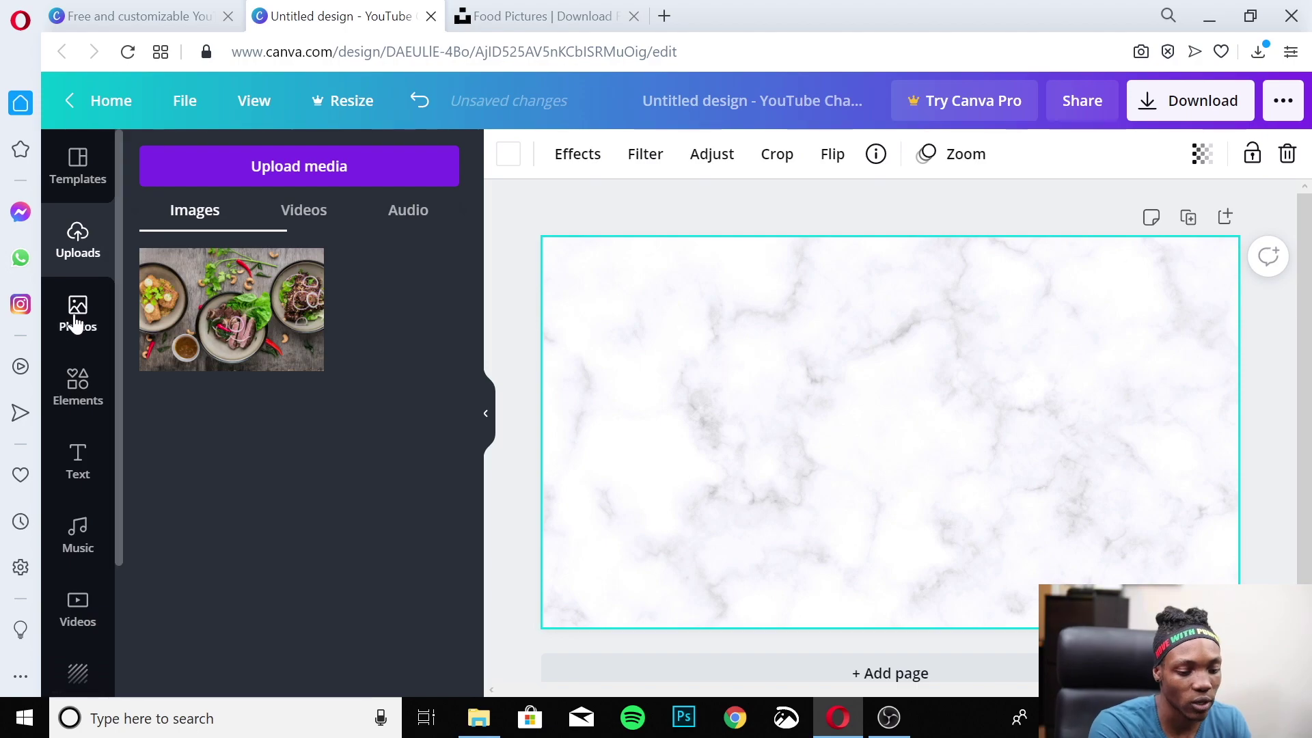
click(305, 261)
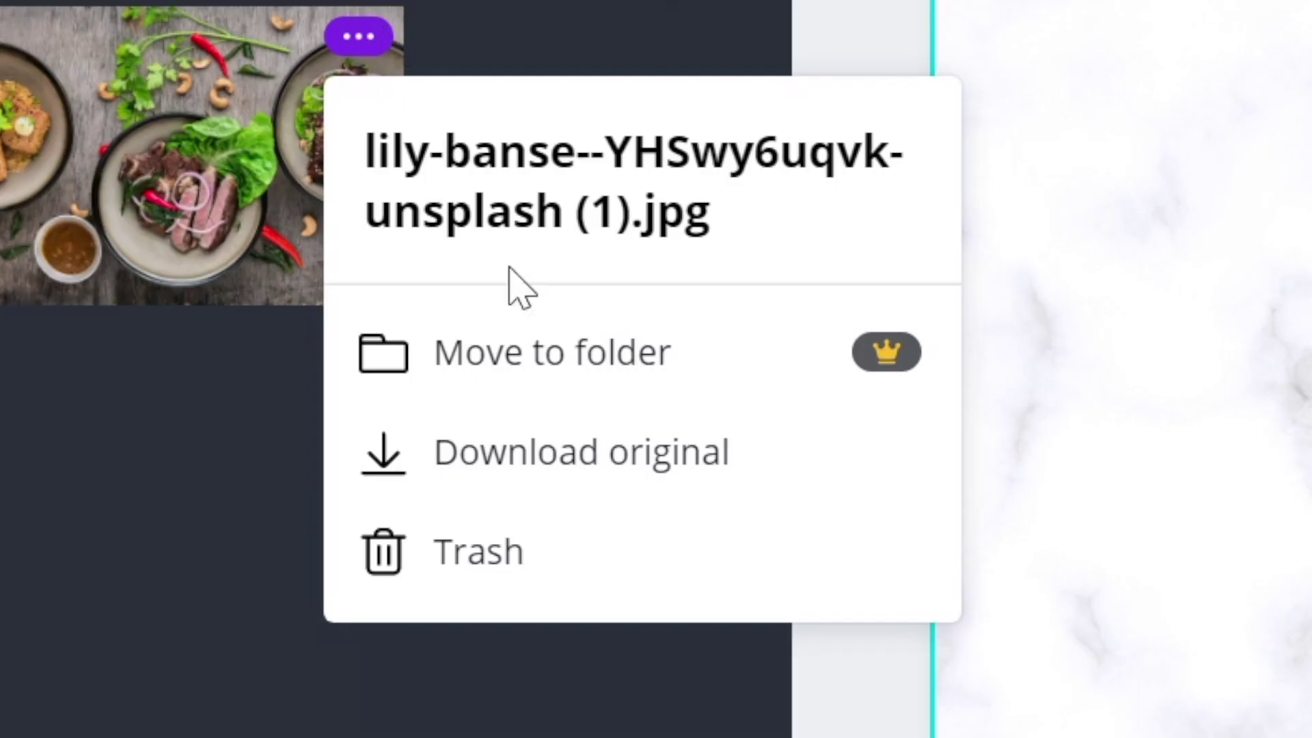
click(408, 476)
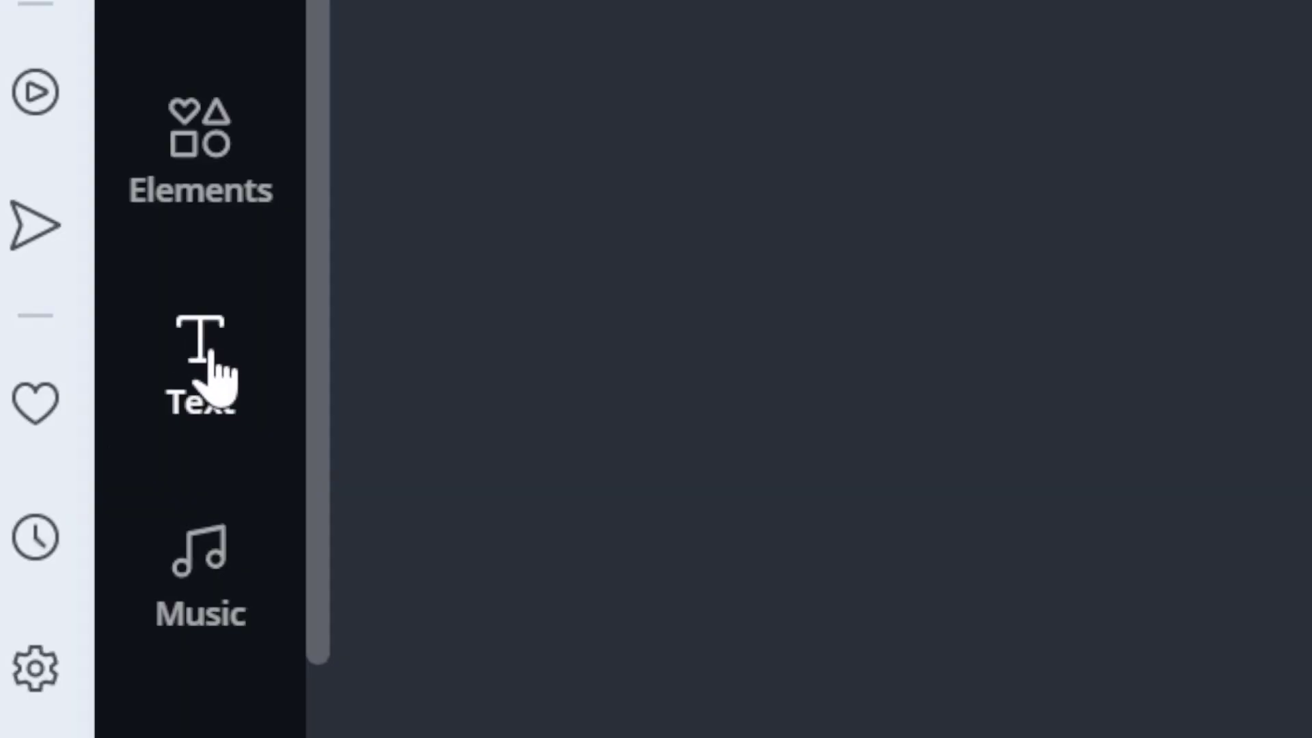
Step: Add a heading text box to the page and set its font to Gagalin
click(210, 351)
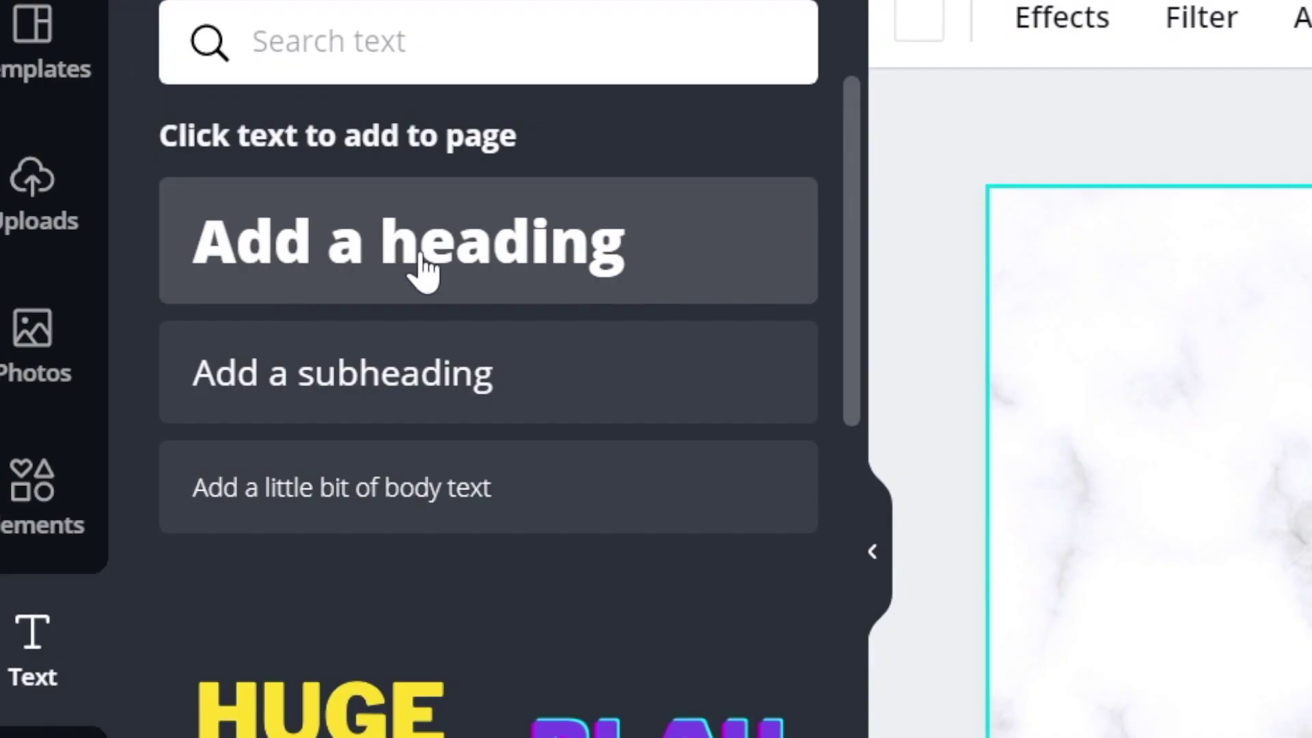
click(423, 270)
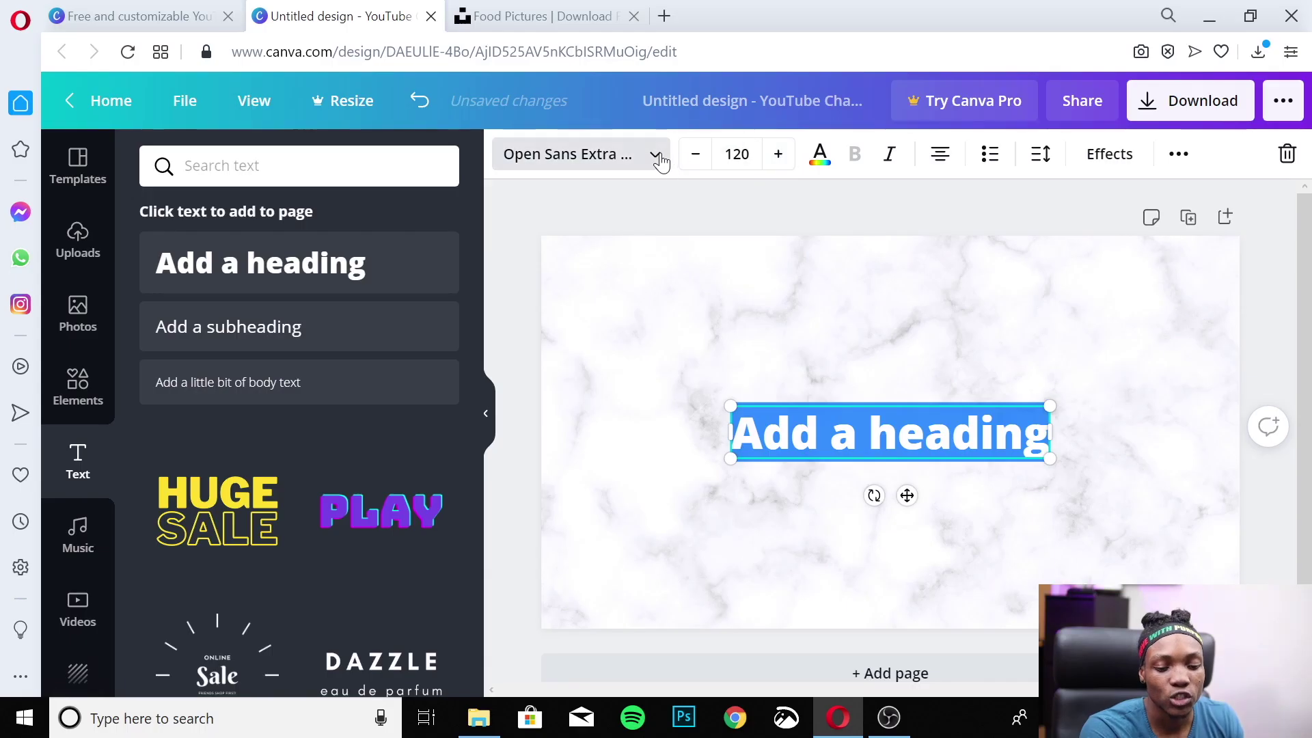
click(1214, 20)
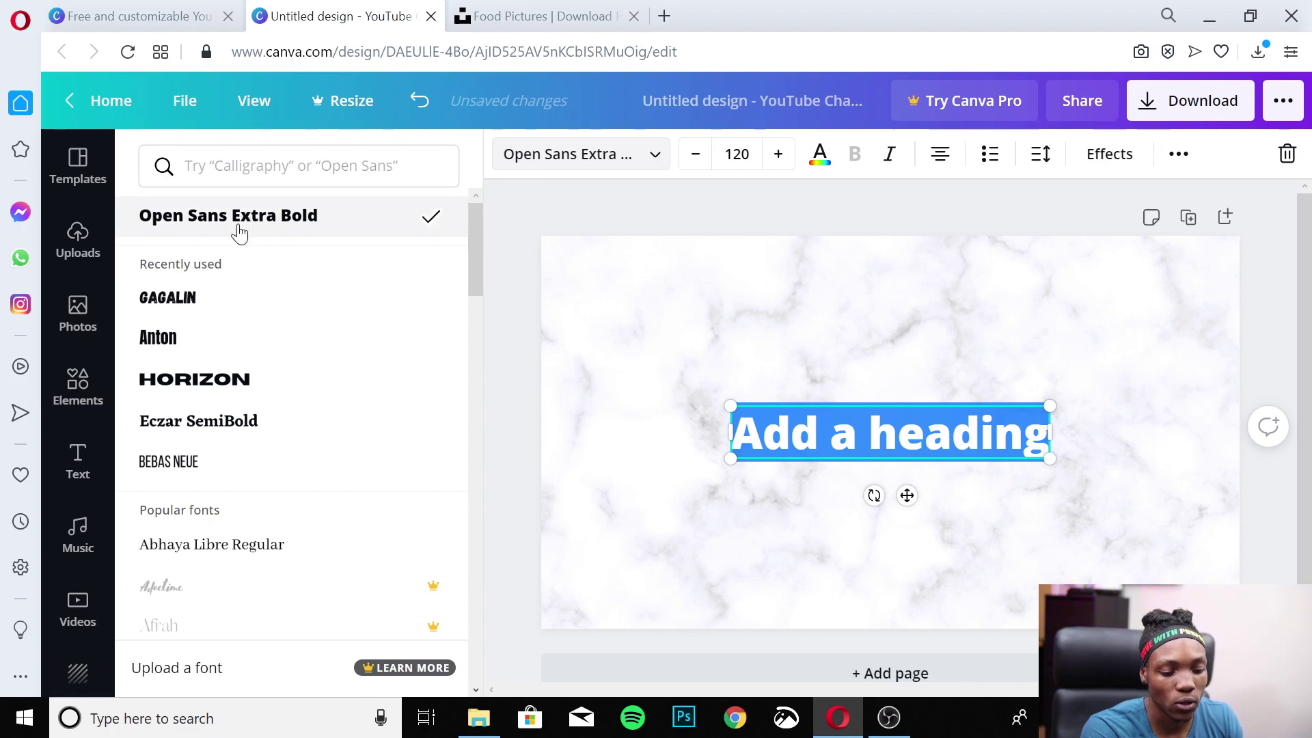
scroll(245, 403, down, 3)
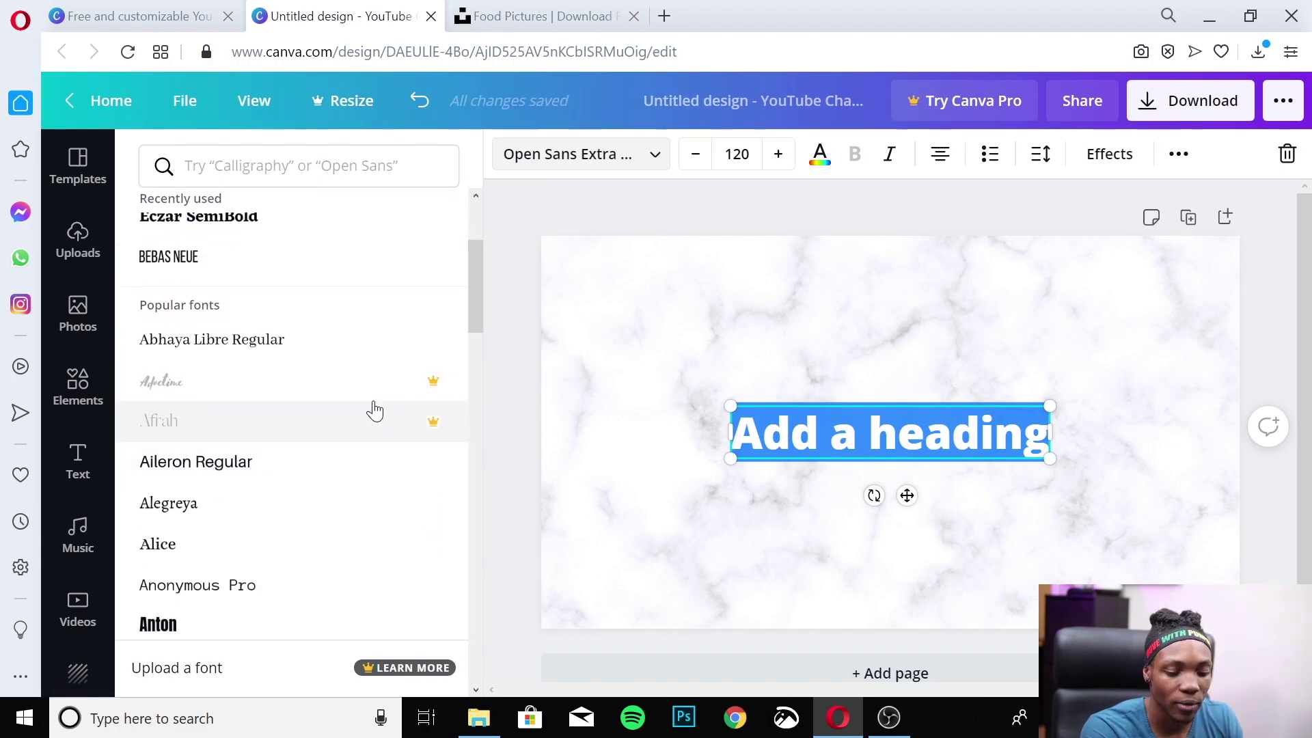
scroll(303, 391, up, 3)
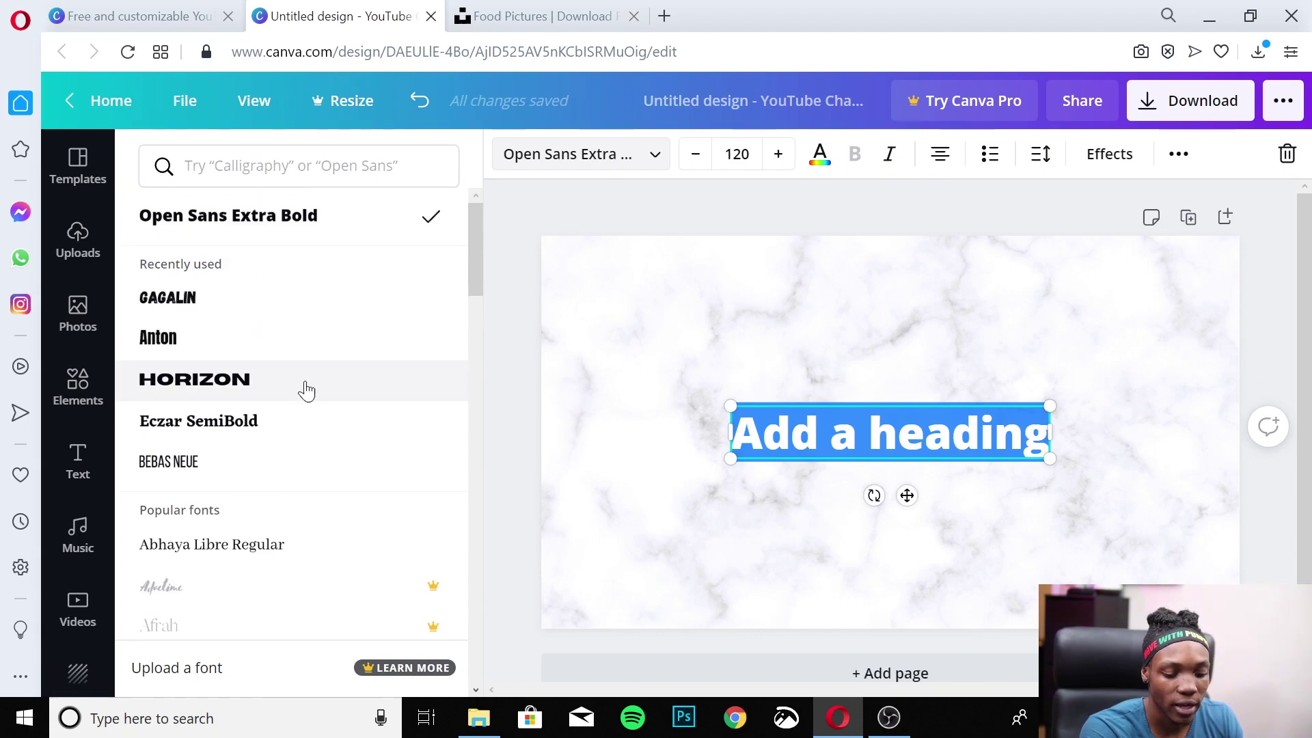
scroll(301, 390, down, 4)
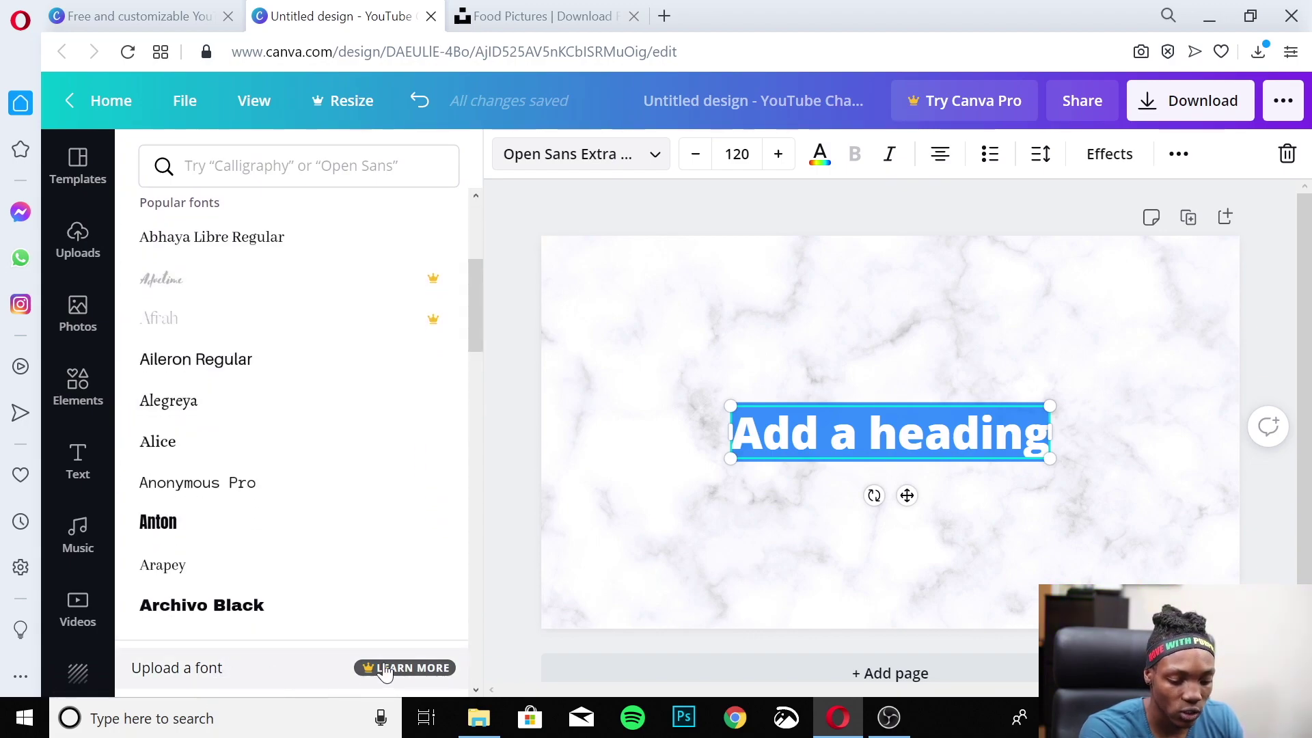
scroll(378, 396, up, 5)
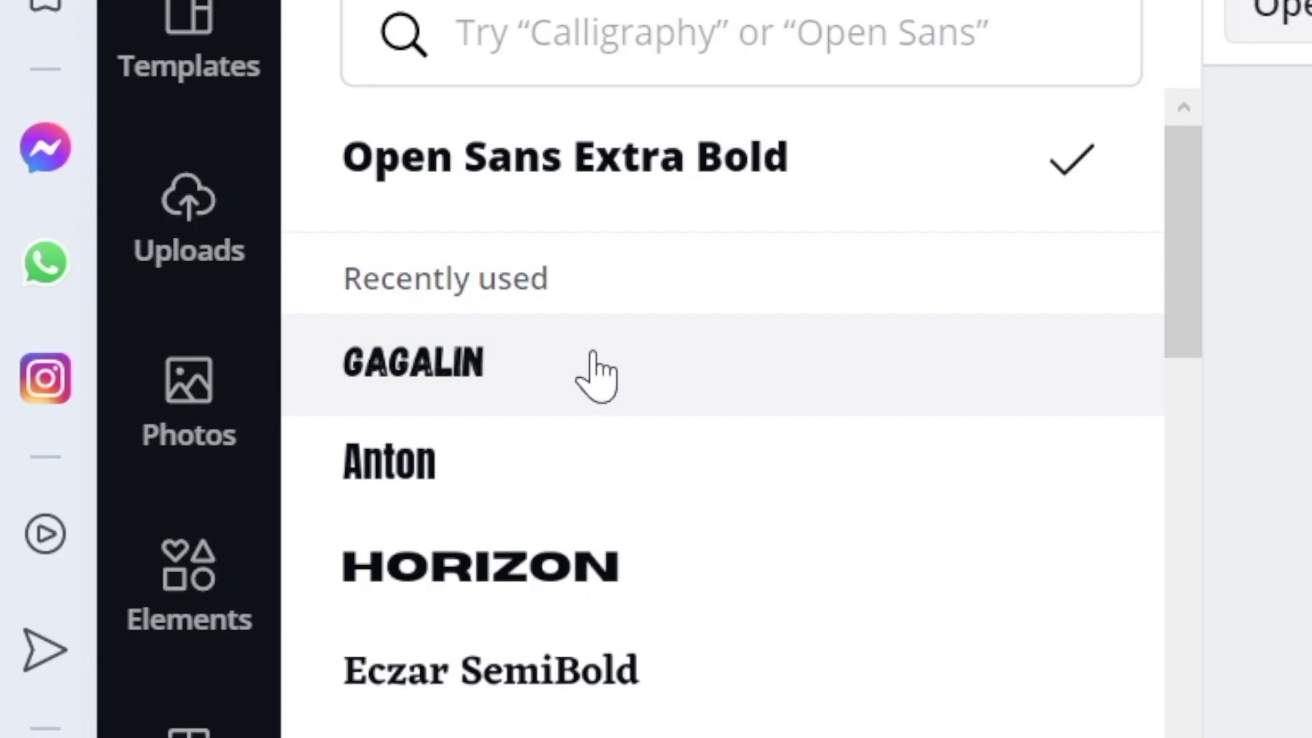
click(240, 296)
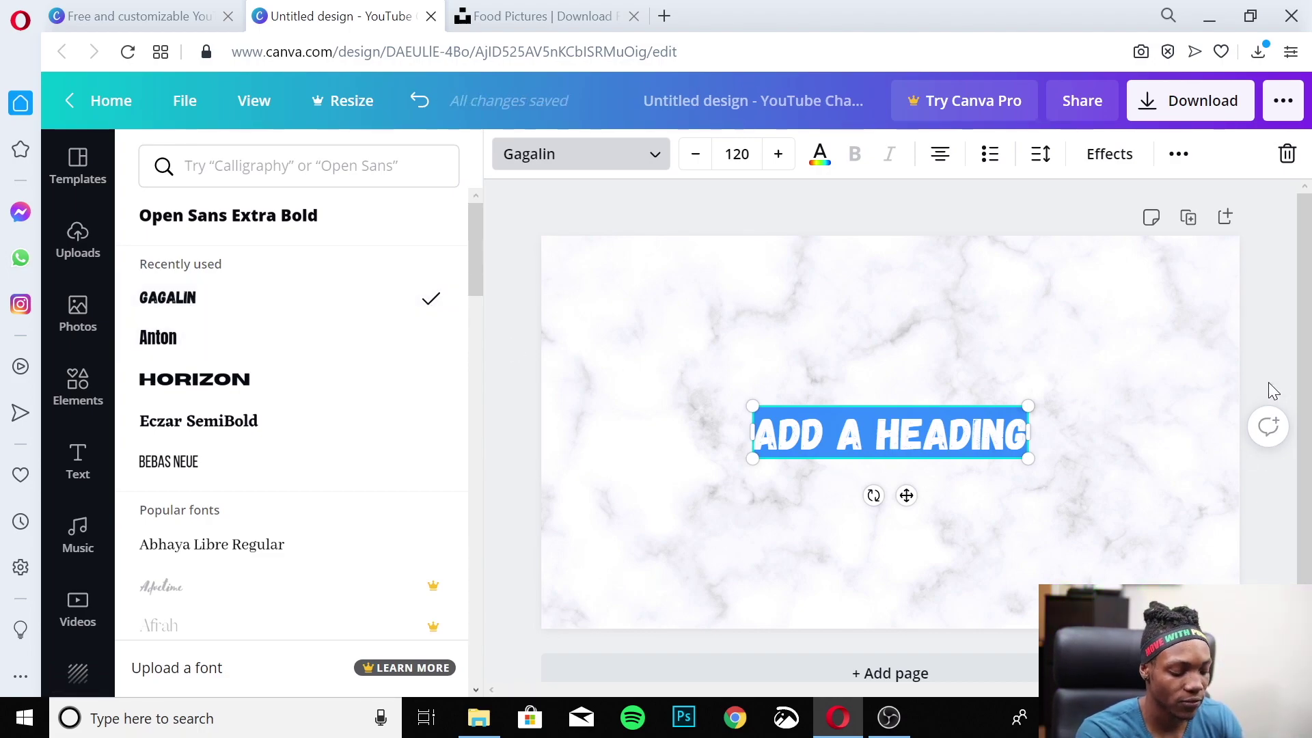
Step: Replace the heading's placeholder text with FITBYMIDAS and enlarge it from its centre to font size 180
text(FITBYMIDAS)
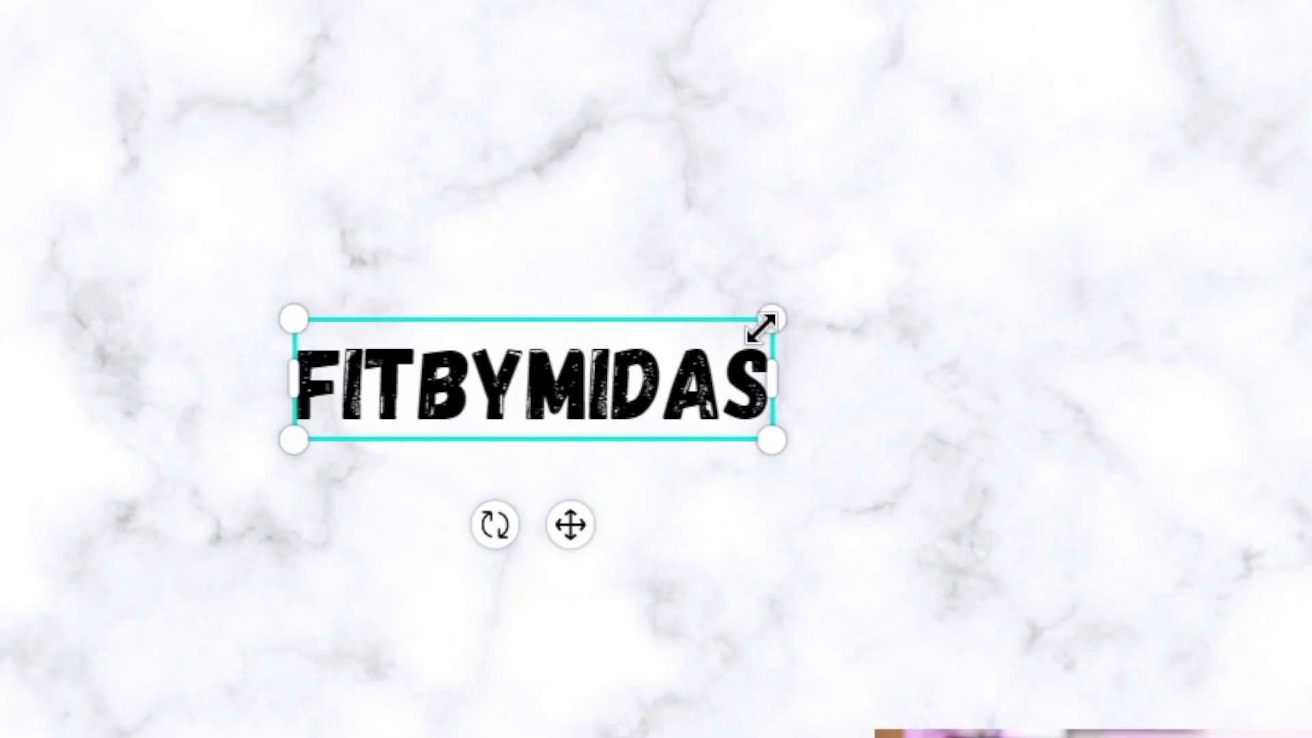
drag(773, 320, 886, 259)
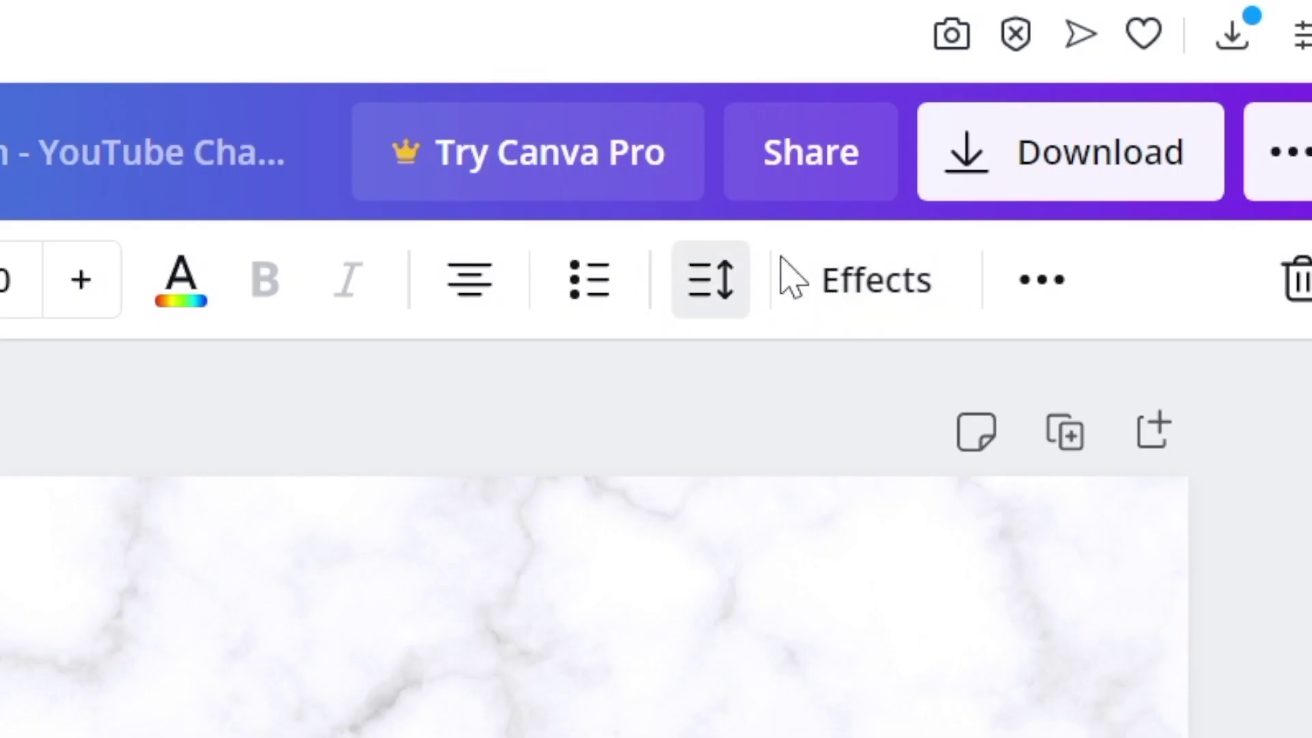
Step: Try the Shadow, Lift, Splice, Hollow and Echo text effects on the FITBYMIDAS heading
click(1122, 164)
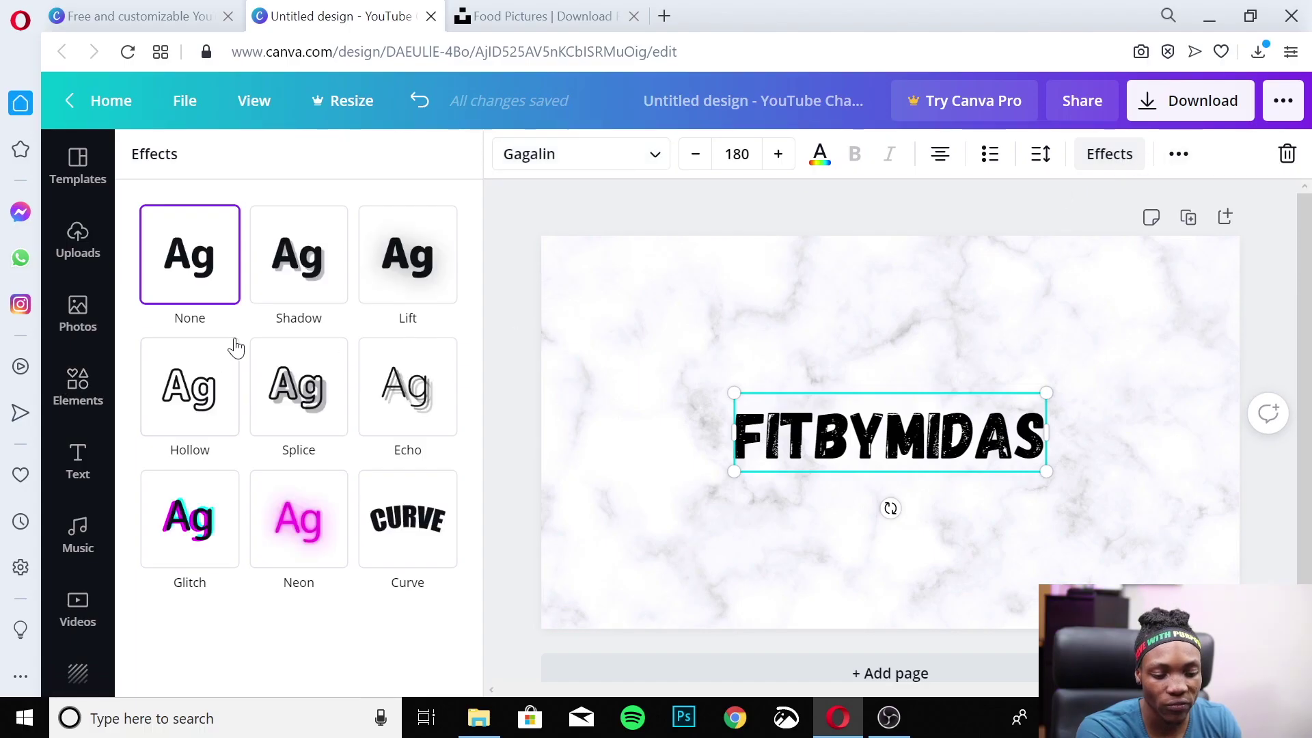
click(315, 263)
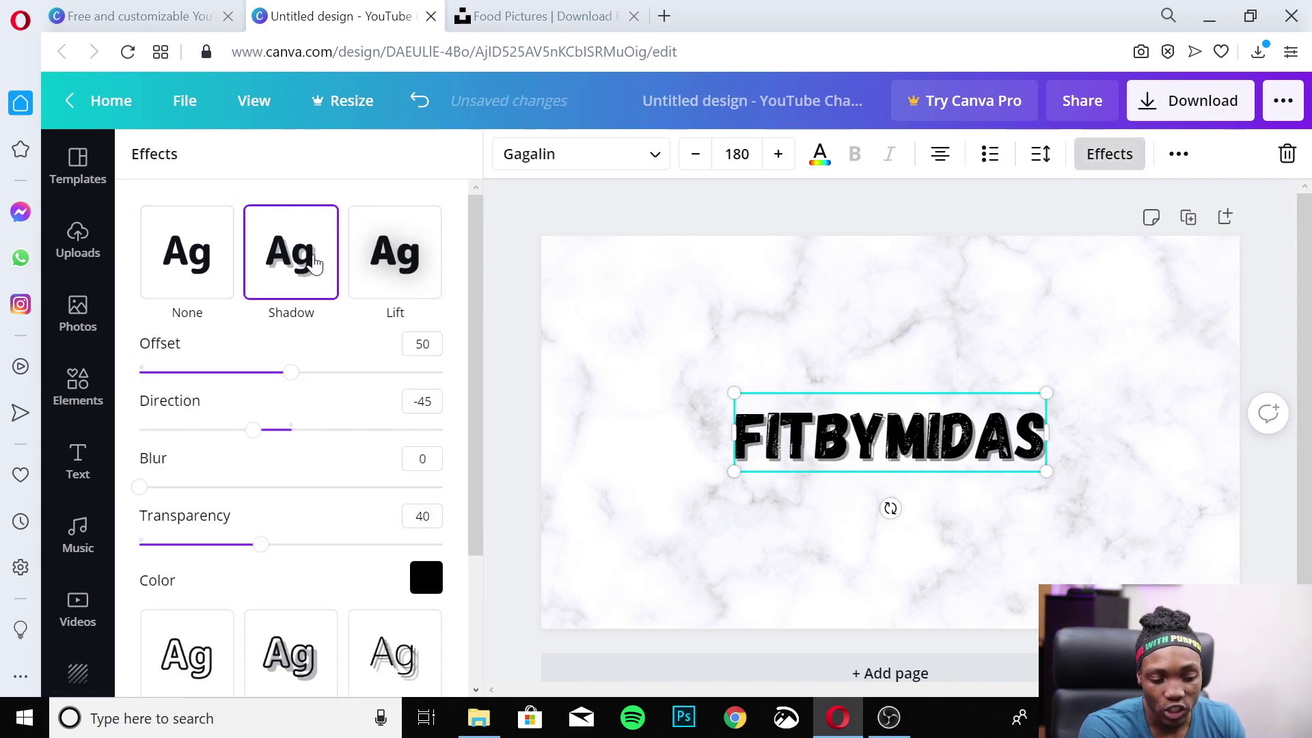
click(396, 276)
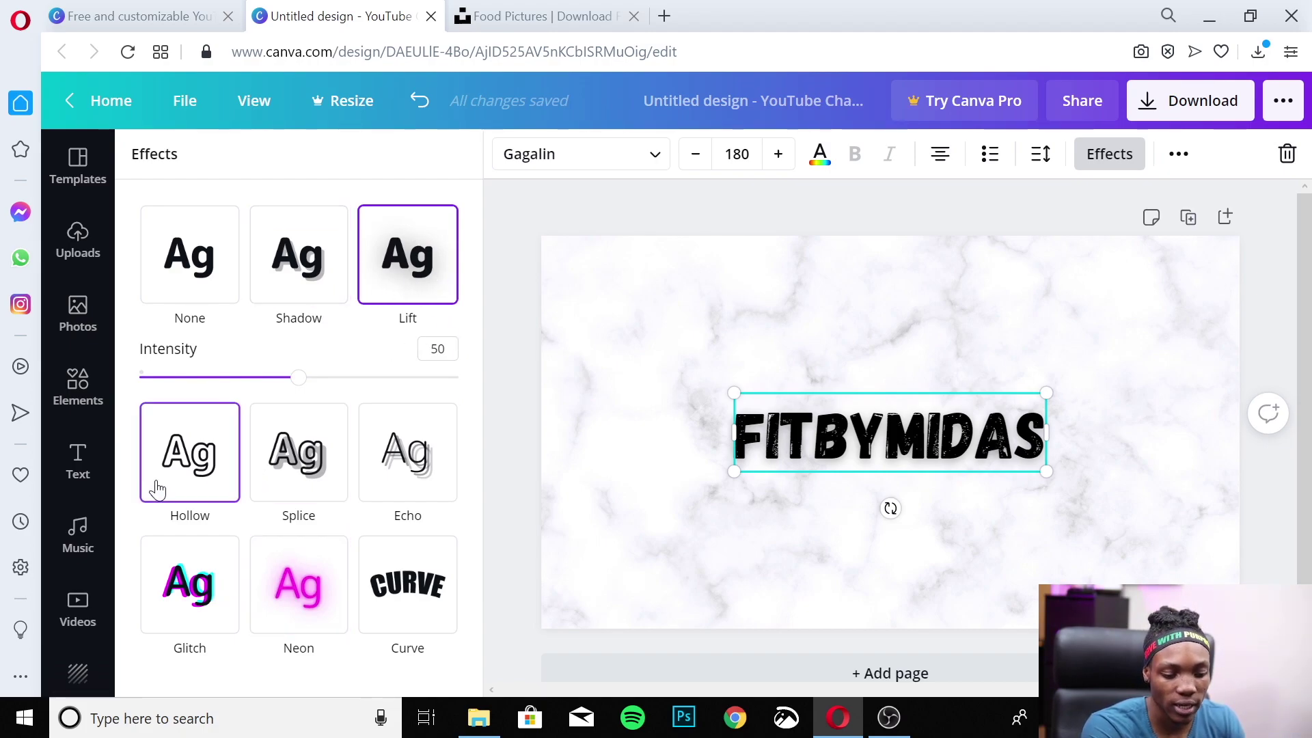
click(296, 459)
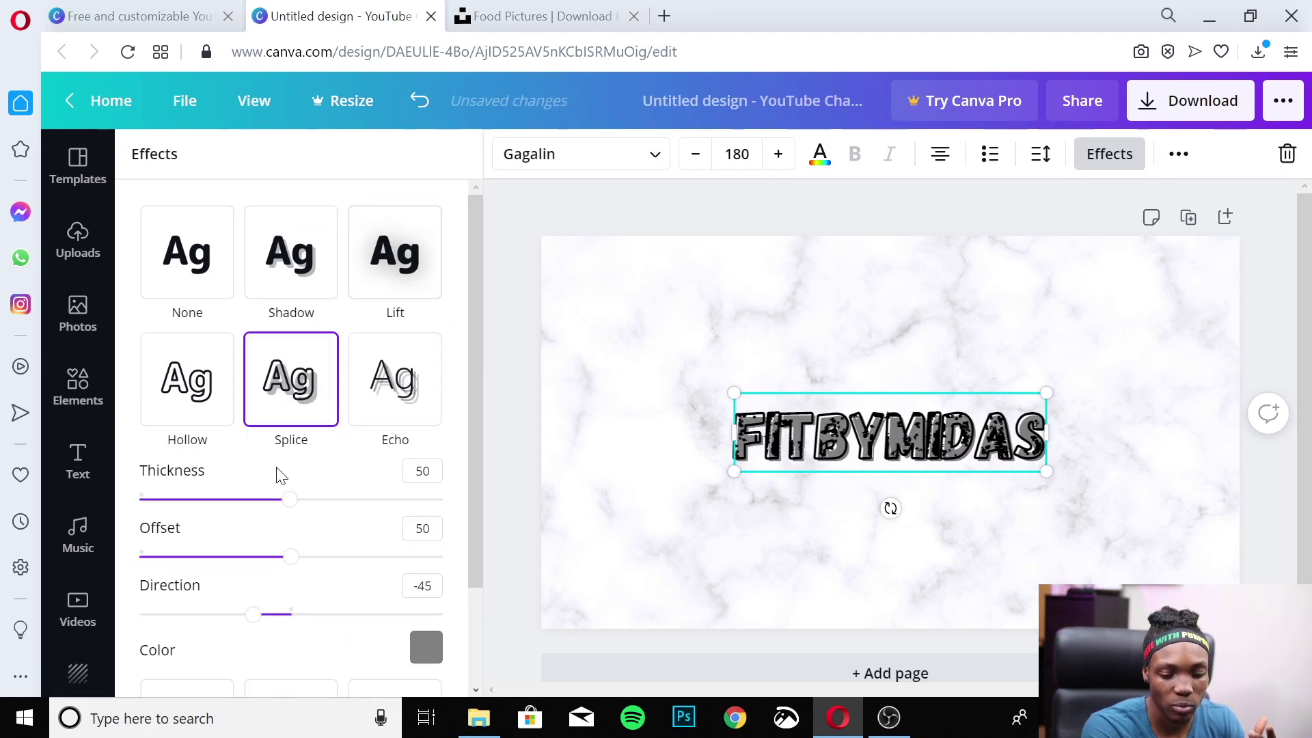
click(196, 392)
click(403, 395)
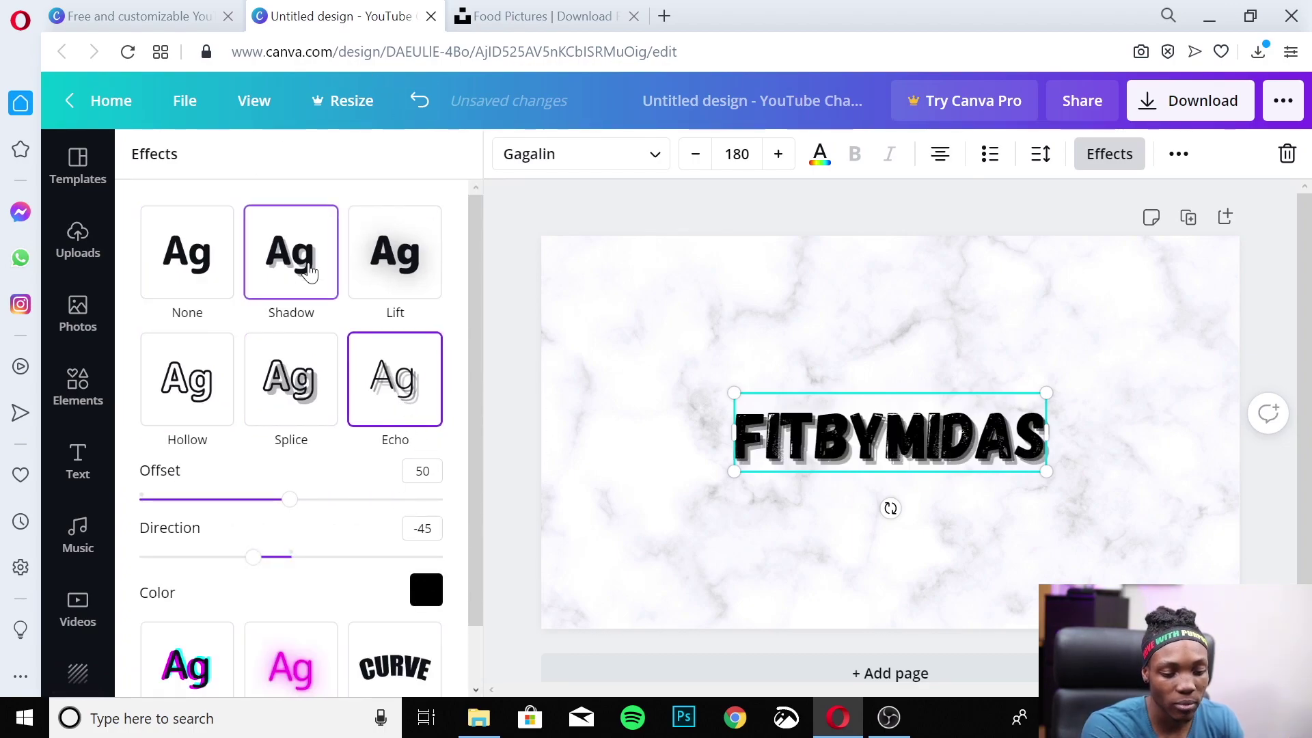
Step: Apply the Shadow effect to the FITBYMIDAS heading with offset 39 and direction -54
click(308, 267)
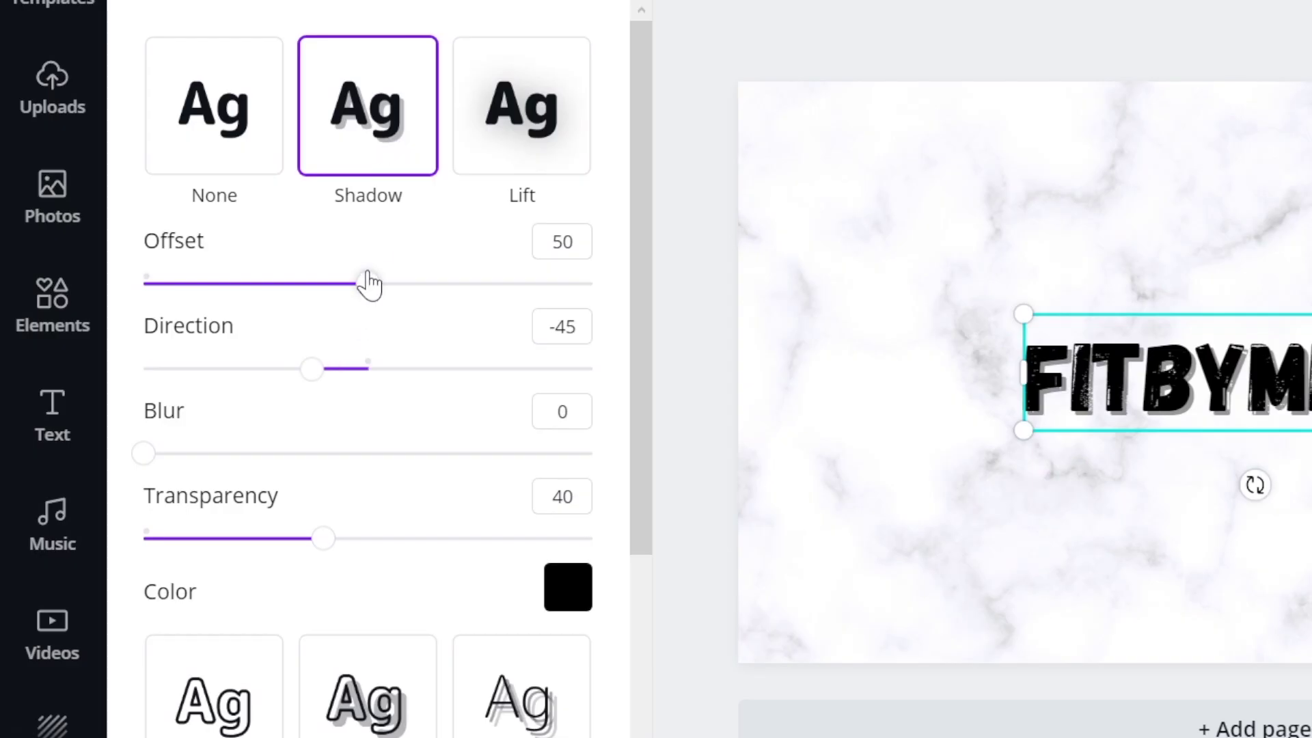
drag(369, 283, 320, 293)
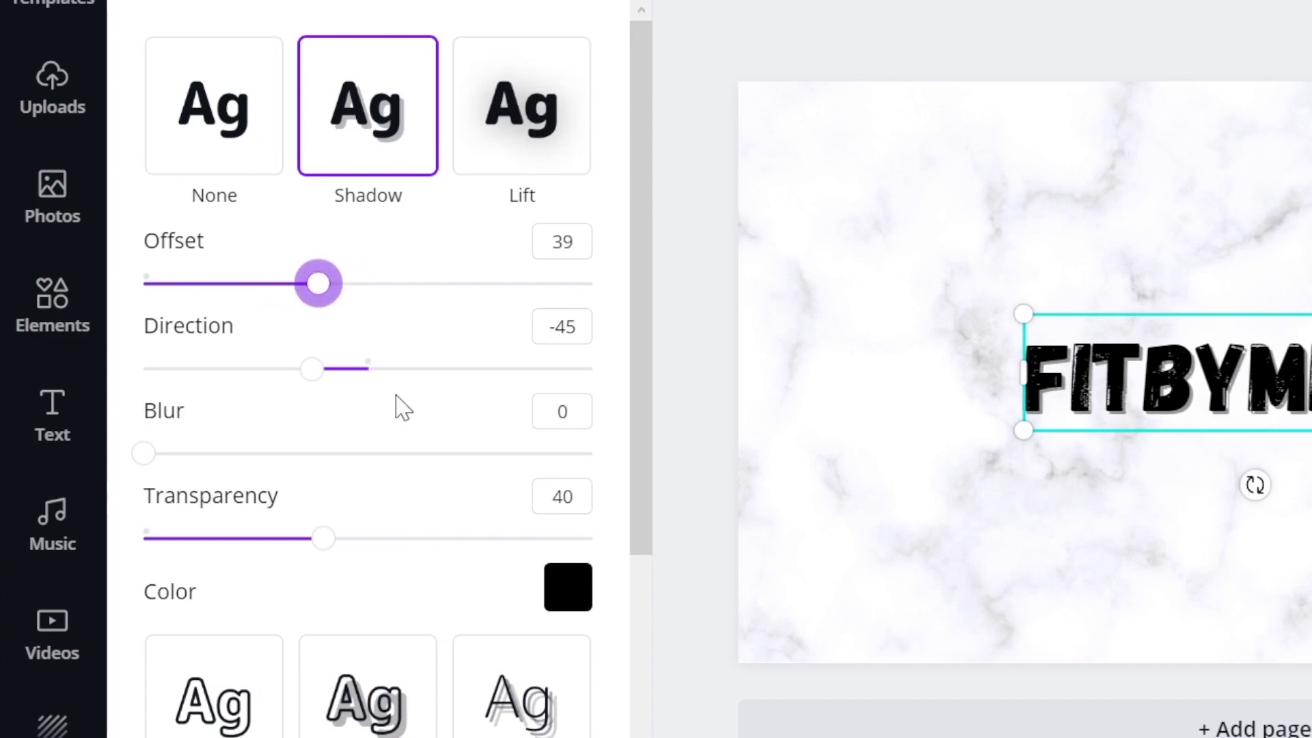
mouse_move(311, 369)
mouse_down()
mouse_move(355, 372)
mouse_move(286, 373)
mouse_move(302, 372)
mouse_up()
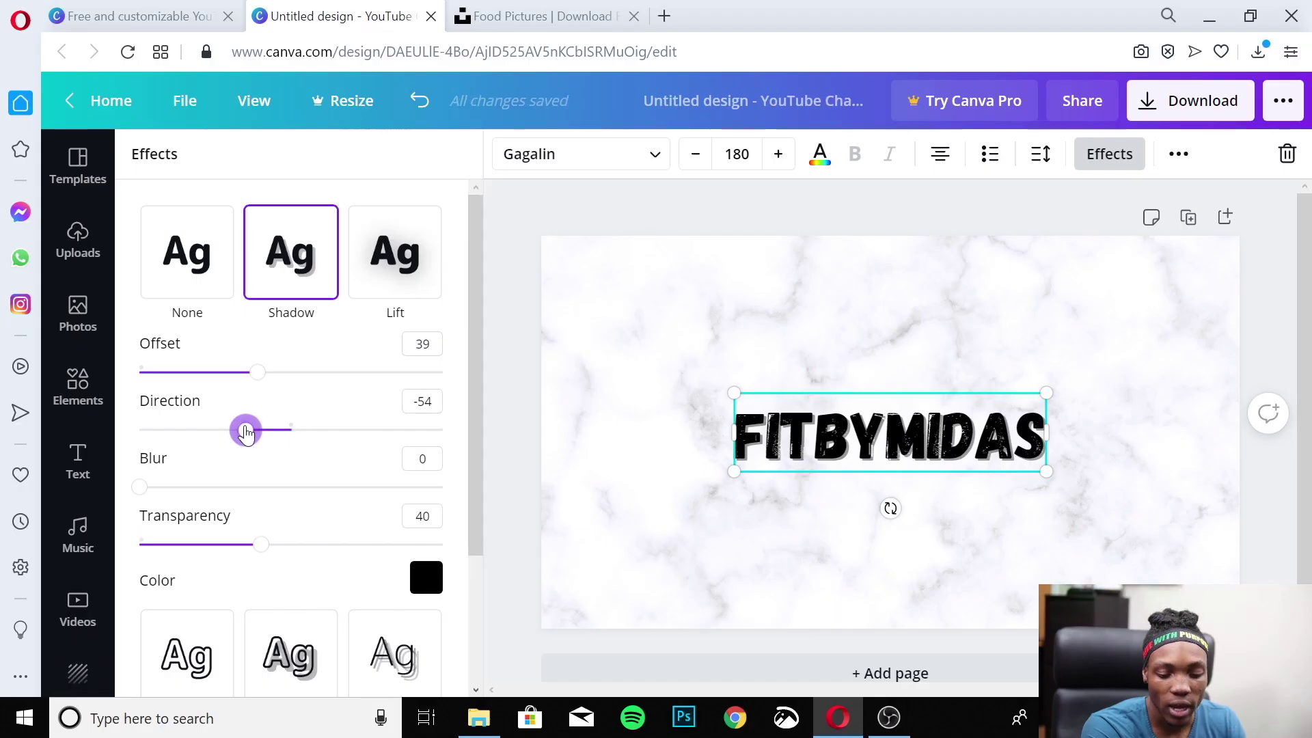
scroll(198, 497, down, 3)
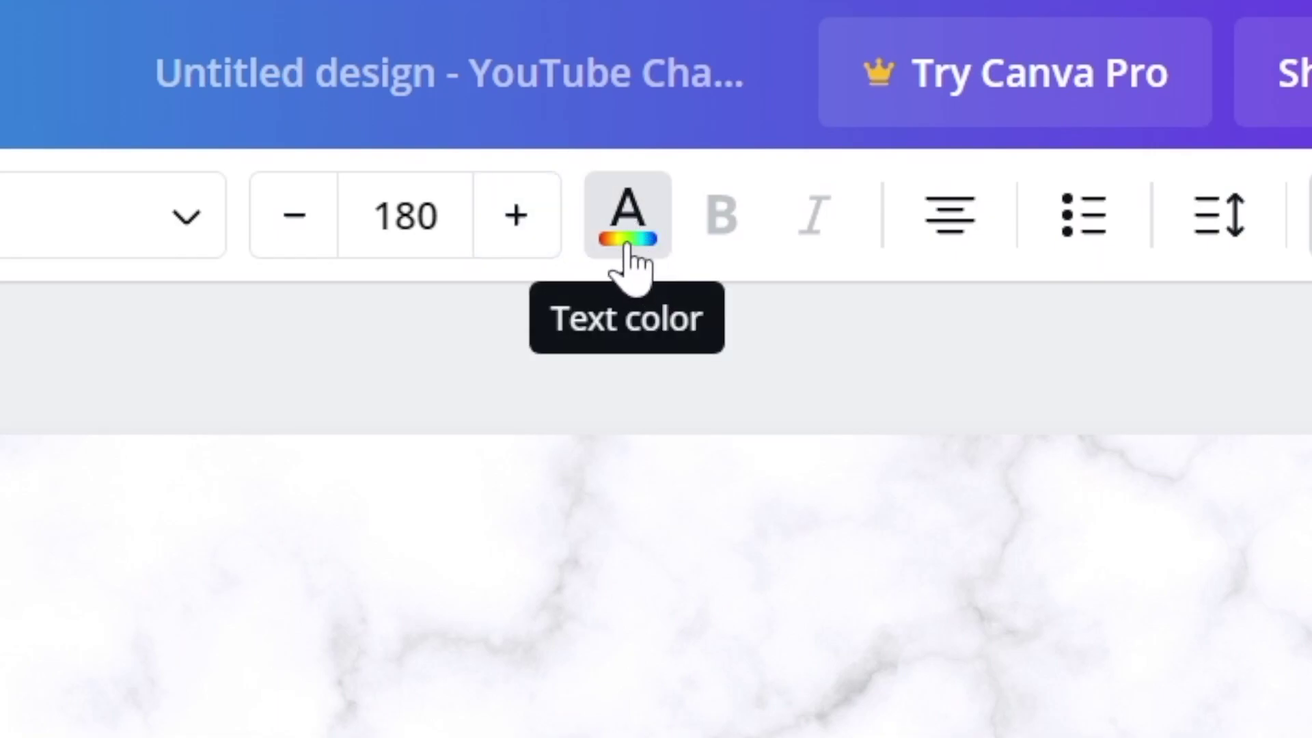
Step: Try light blue, white and medium grey as the text colour of the FITBYMIDAS heading
click(627, 254)
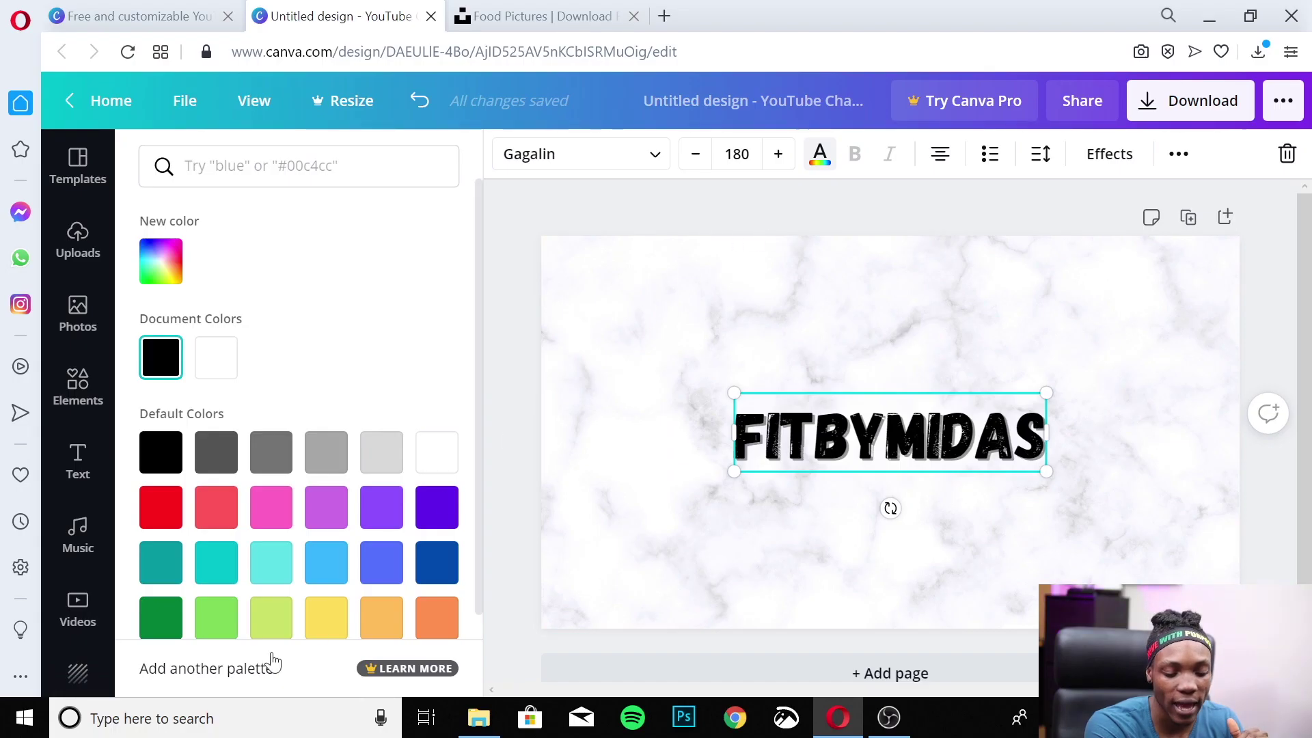
click(317, 564)
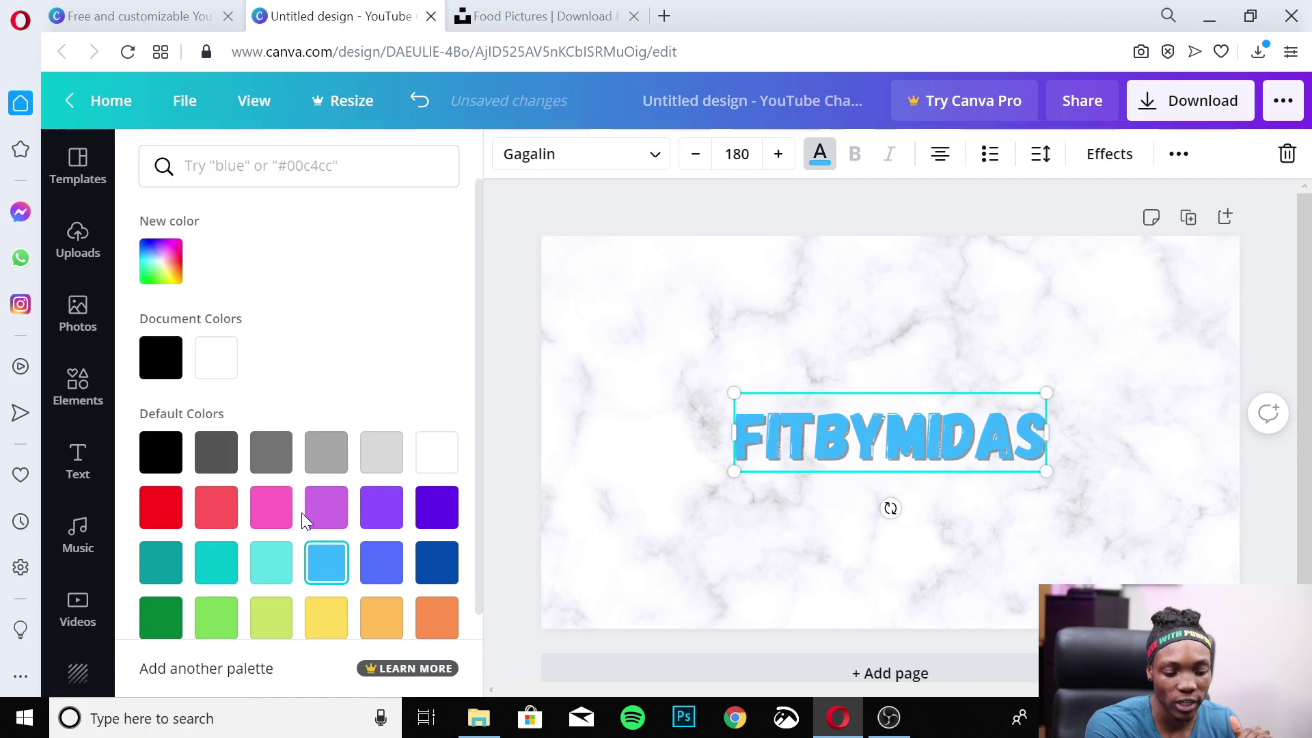
click(309, 451)
click(430, 451)
click(331, 451)
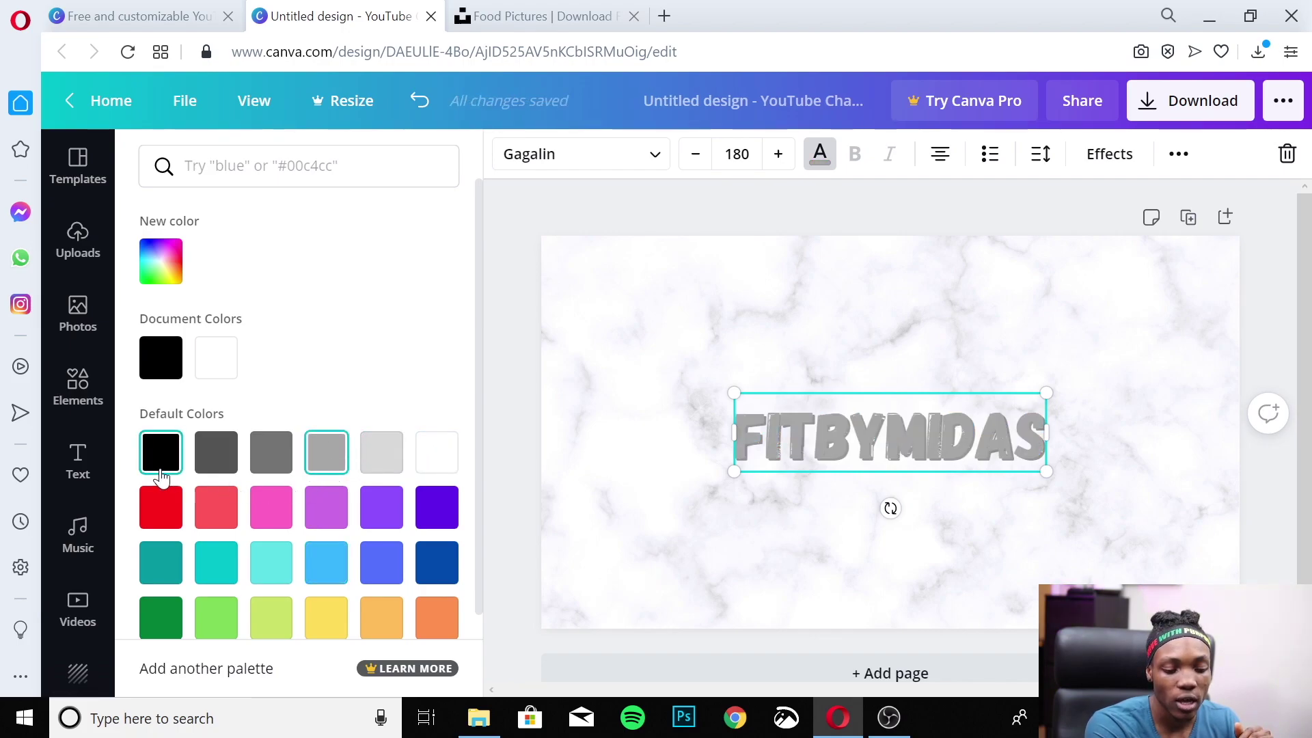
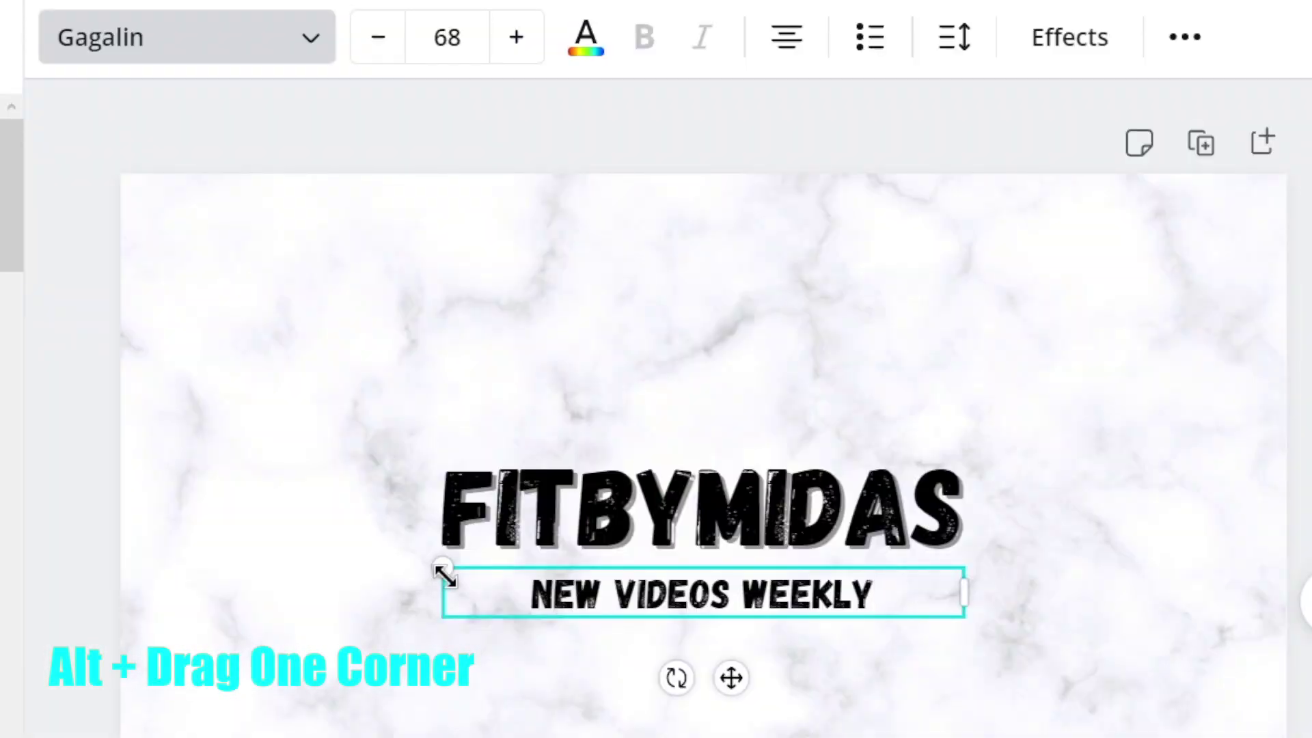
Step: Shrink the NEW VIDEOS WEEKLY text from its centre to size 64.4 and place it directly above FITBYMIDAS
drag(441, 576, 463, 595)
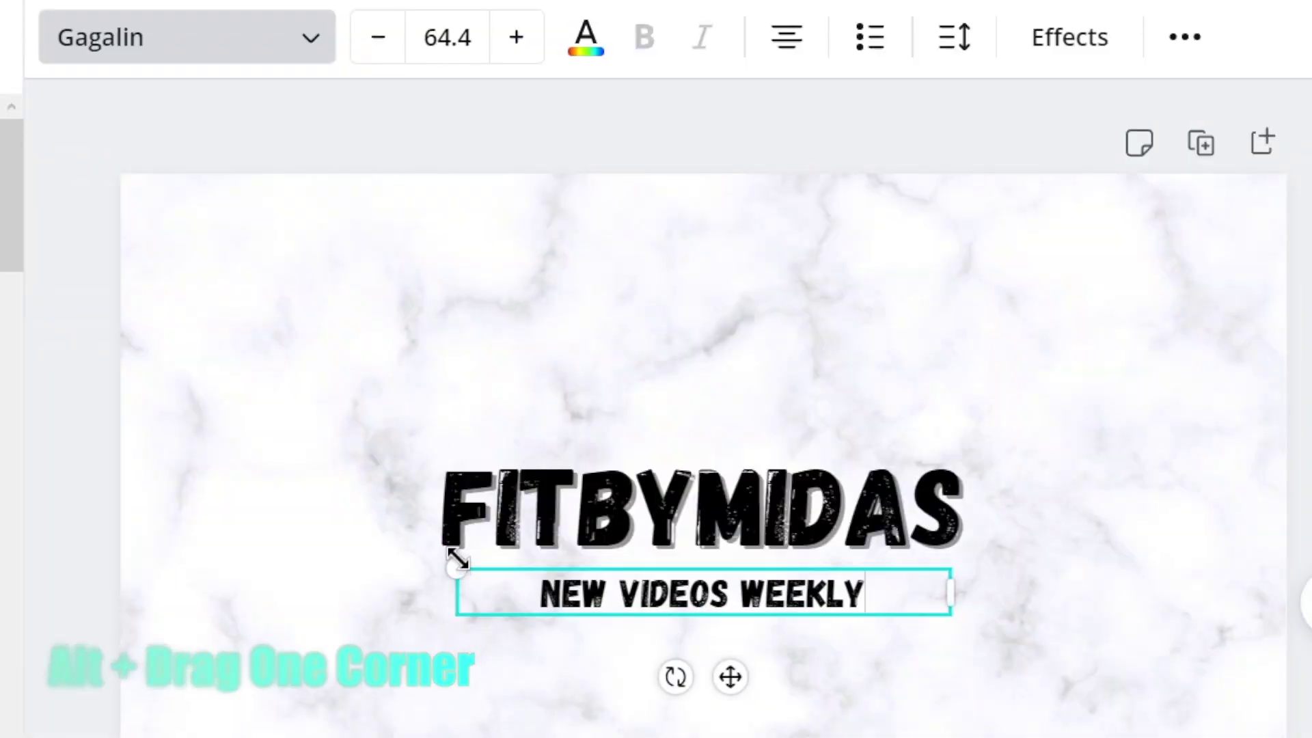
drag(730, 682, 727, 541)
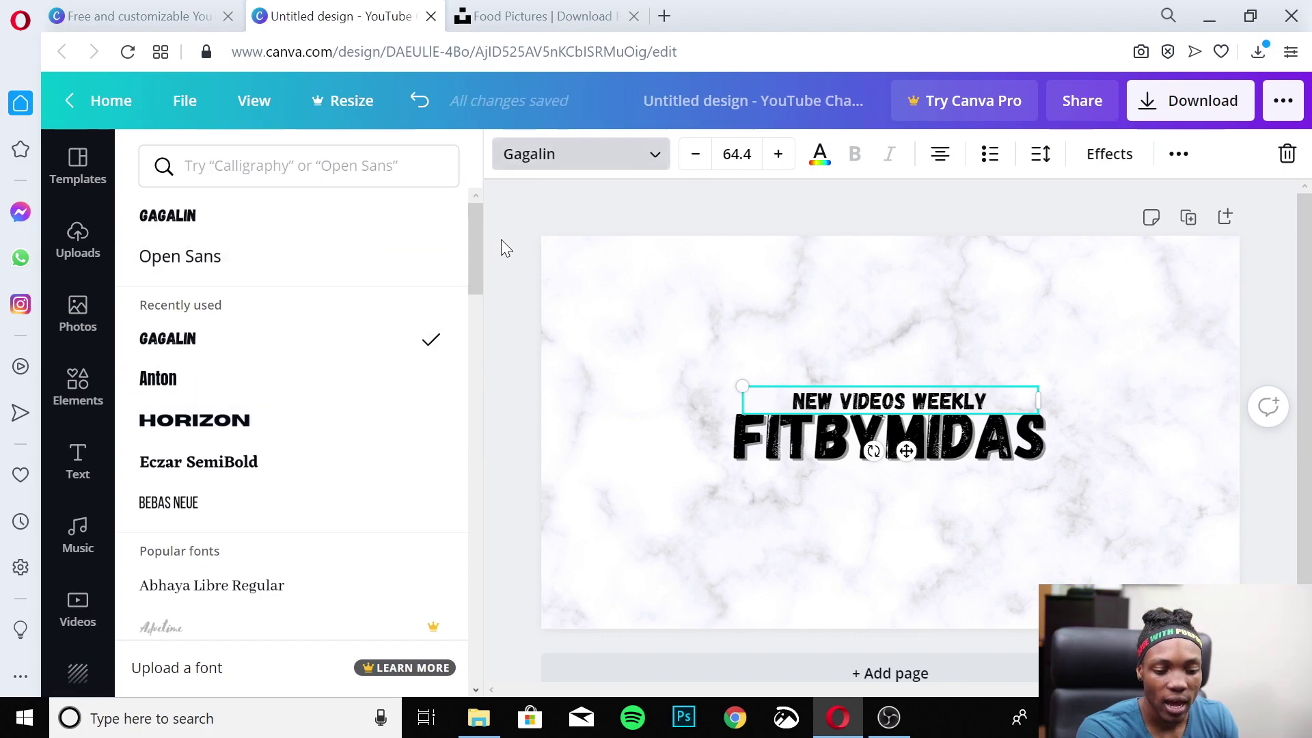
click(493, 244)
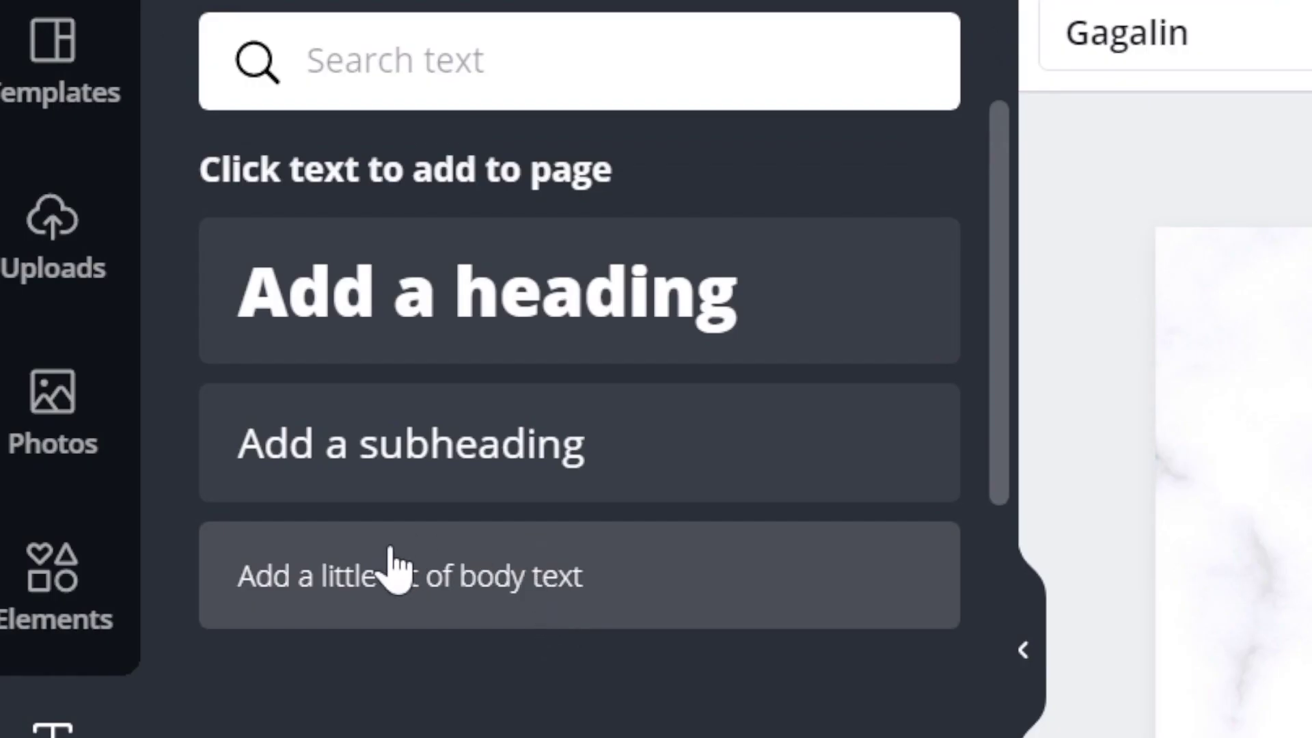
Step: Add body text reading "Free Home Workouts and Gym Training", place it centred below FITBYMIDAS and widen its box to fit one line
click(452, 598)
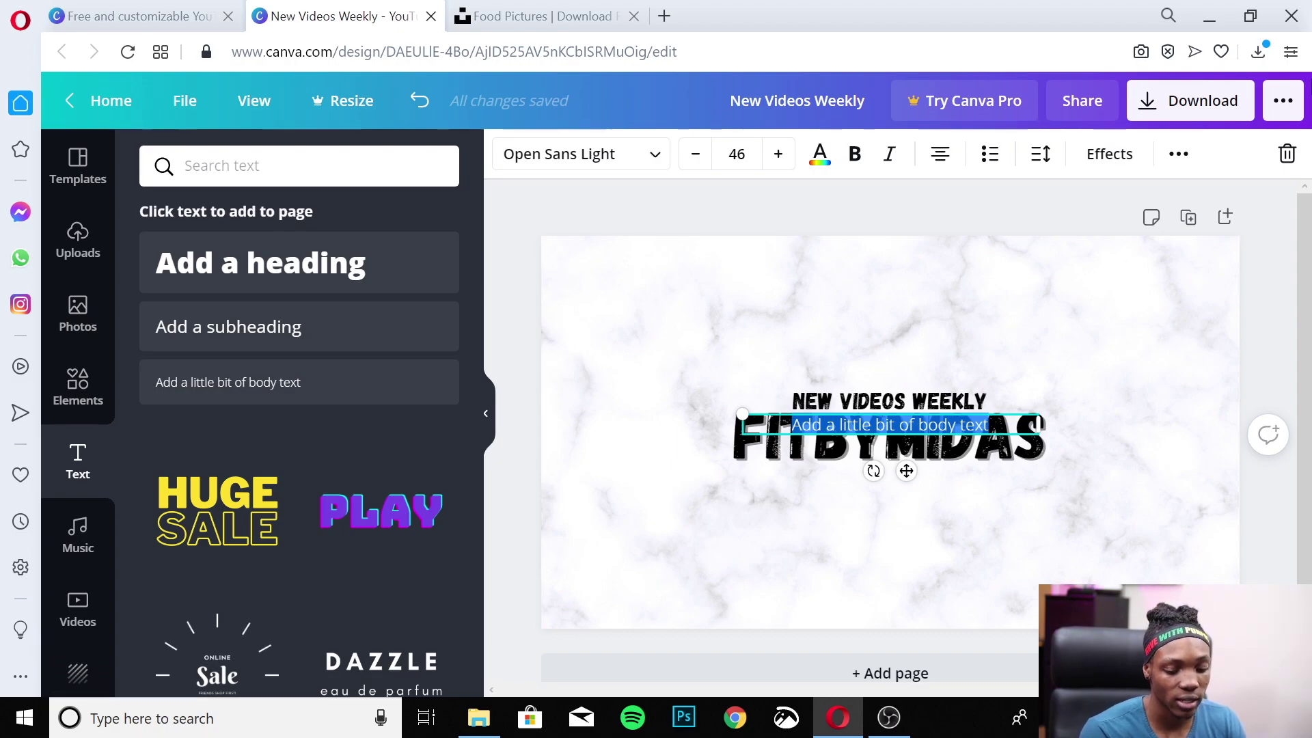
key(BackSpace)
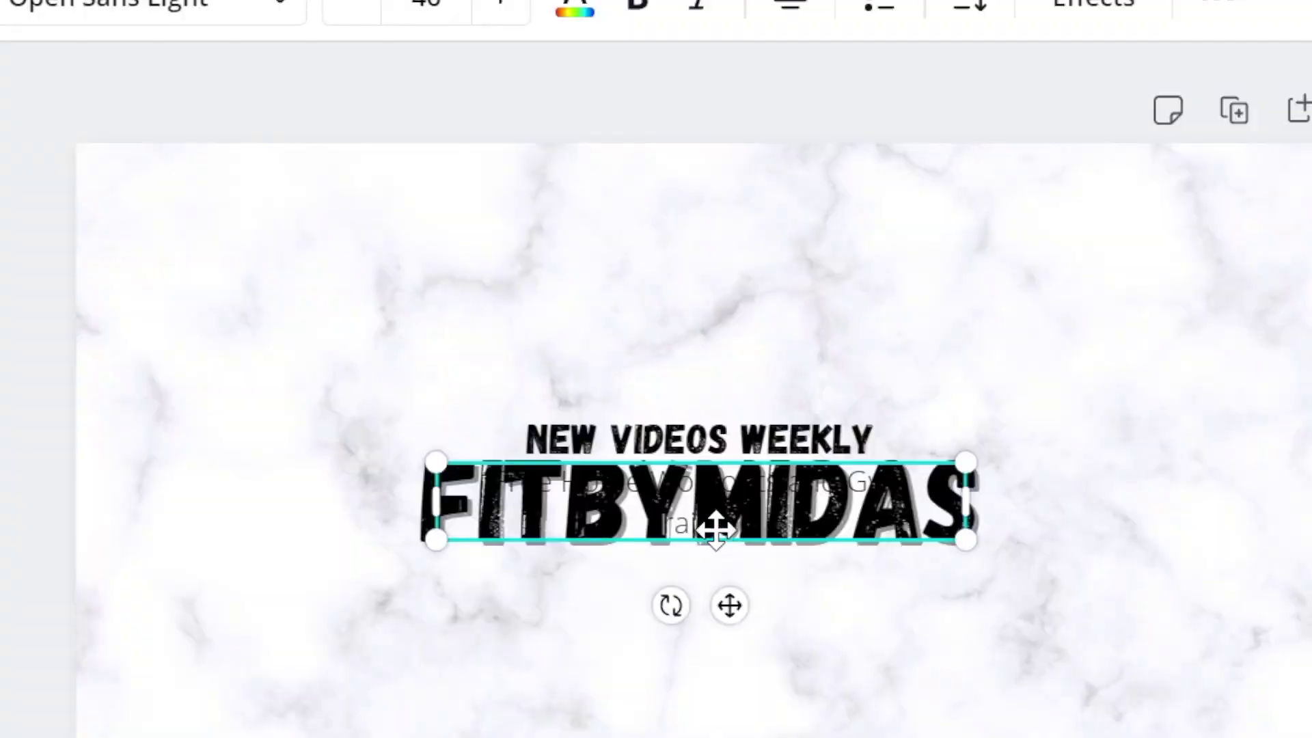
drag(728, 606, 717, 716)
mouse_move(964, 608)
mouse_down()
mouse_move(1028, 622)
mouse_move(982, 608)
mouse_up()
mouse_move(731, 672)
mouse_down()
mouse_move(679, 656)
mouse_move(717, 657)
mouse_up()
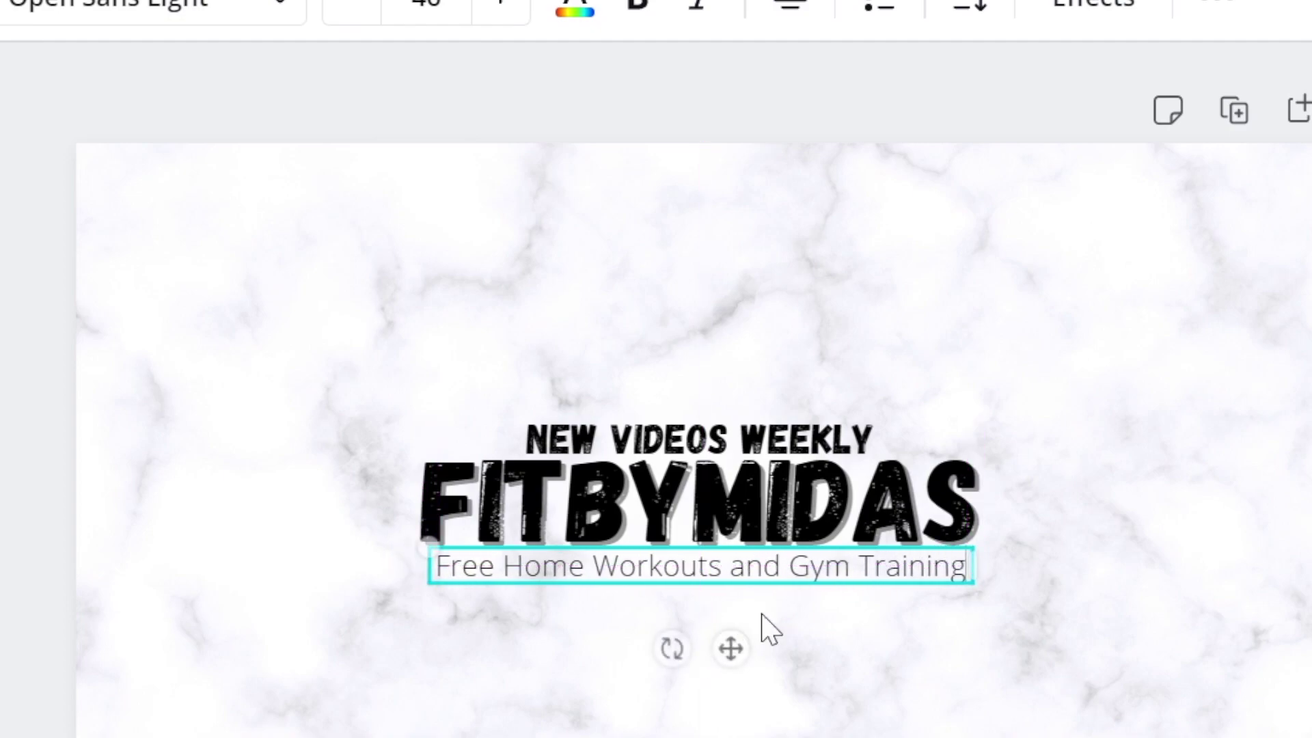
Step: Try bold formatting on the "Free Home Workouts and Gym Training" text and remove it again
double_click(952, 471)
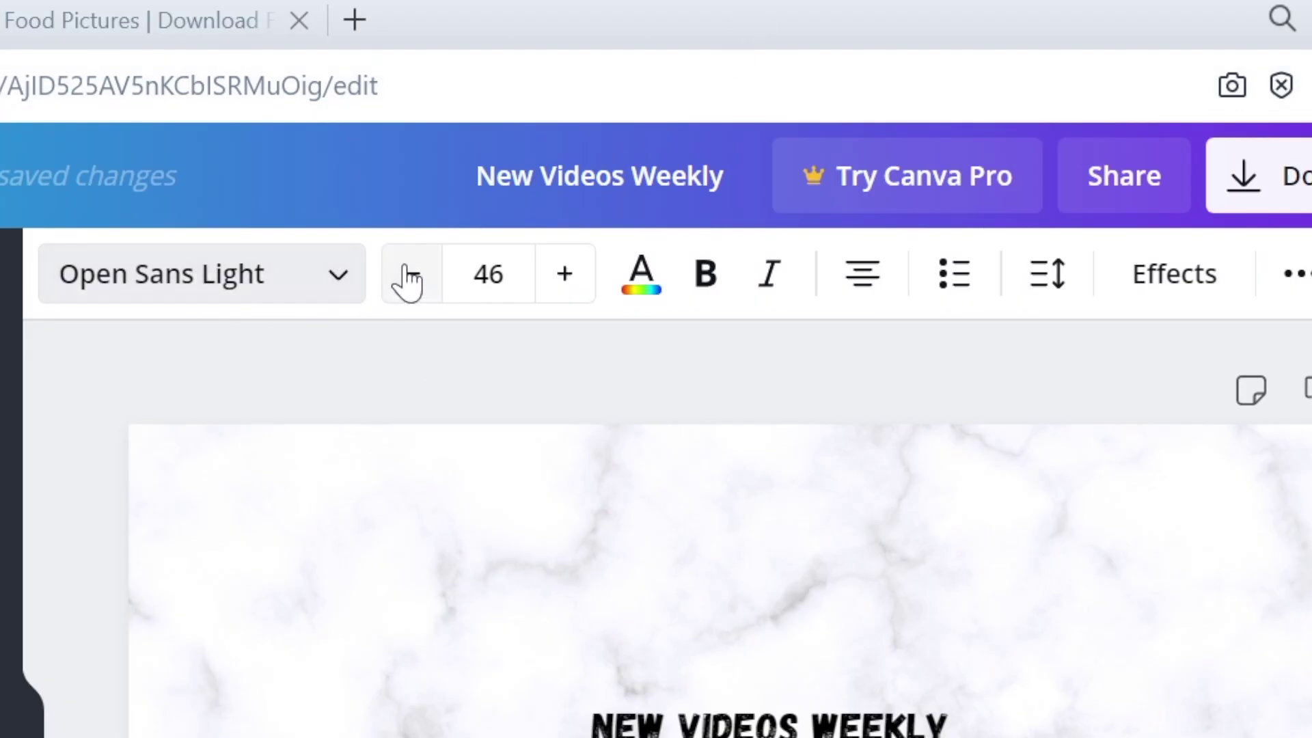
click(705, 273)
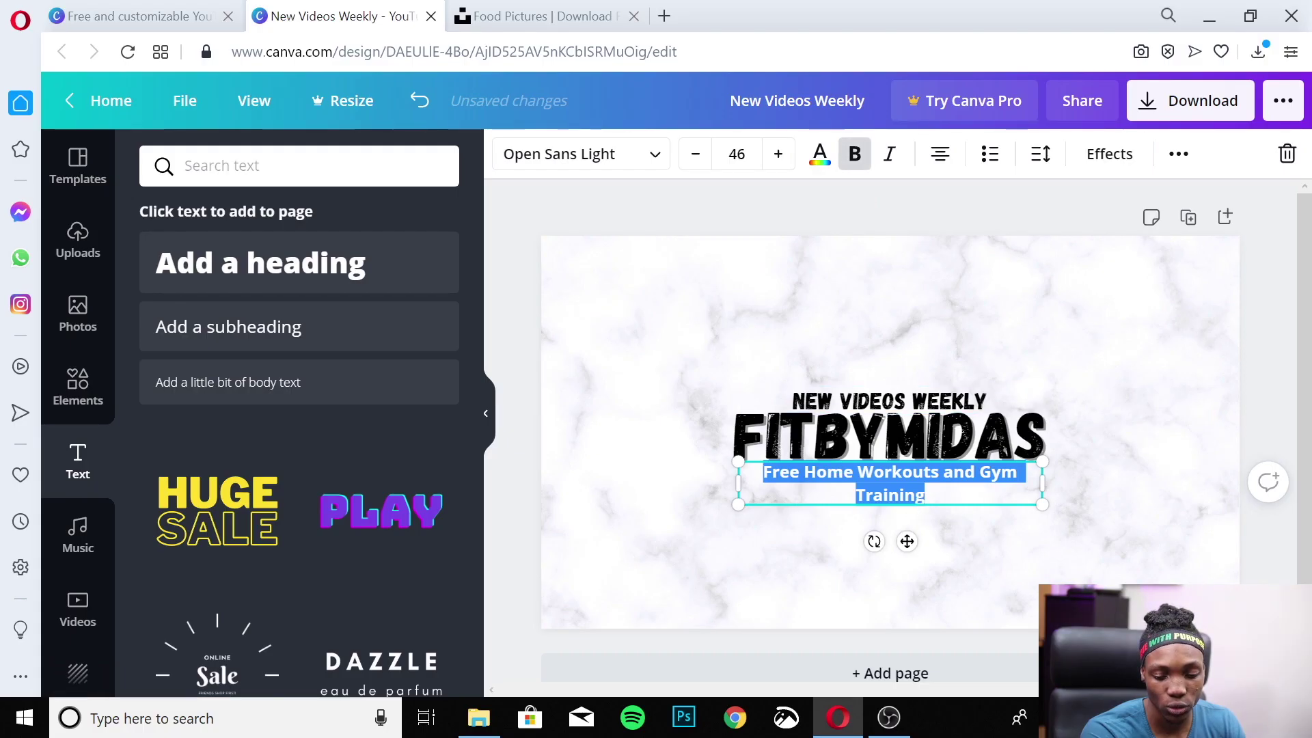
click(855, 155)
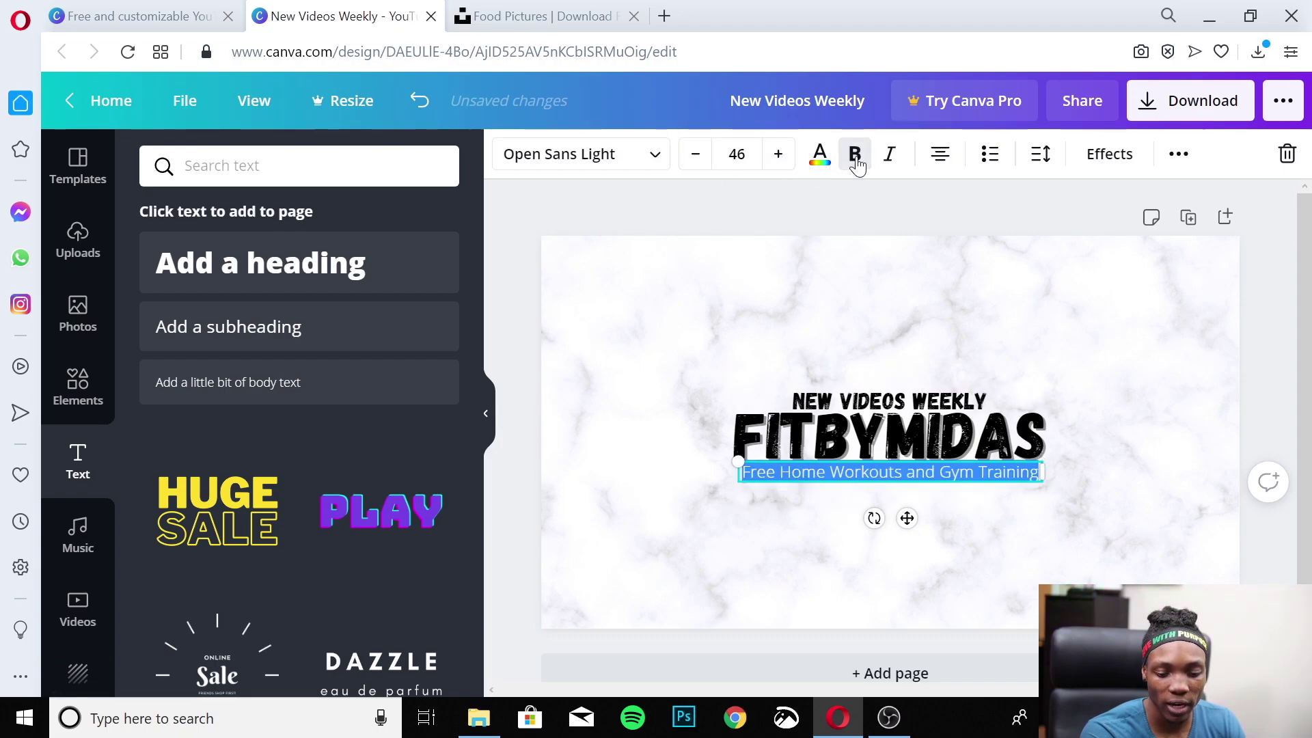
Step: Set the font of the "Free Home Workouts and Gym Training" text to Gagalin and deselect it
click(654, 155)
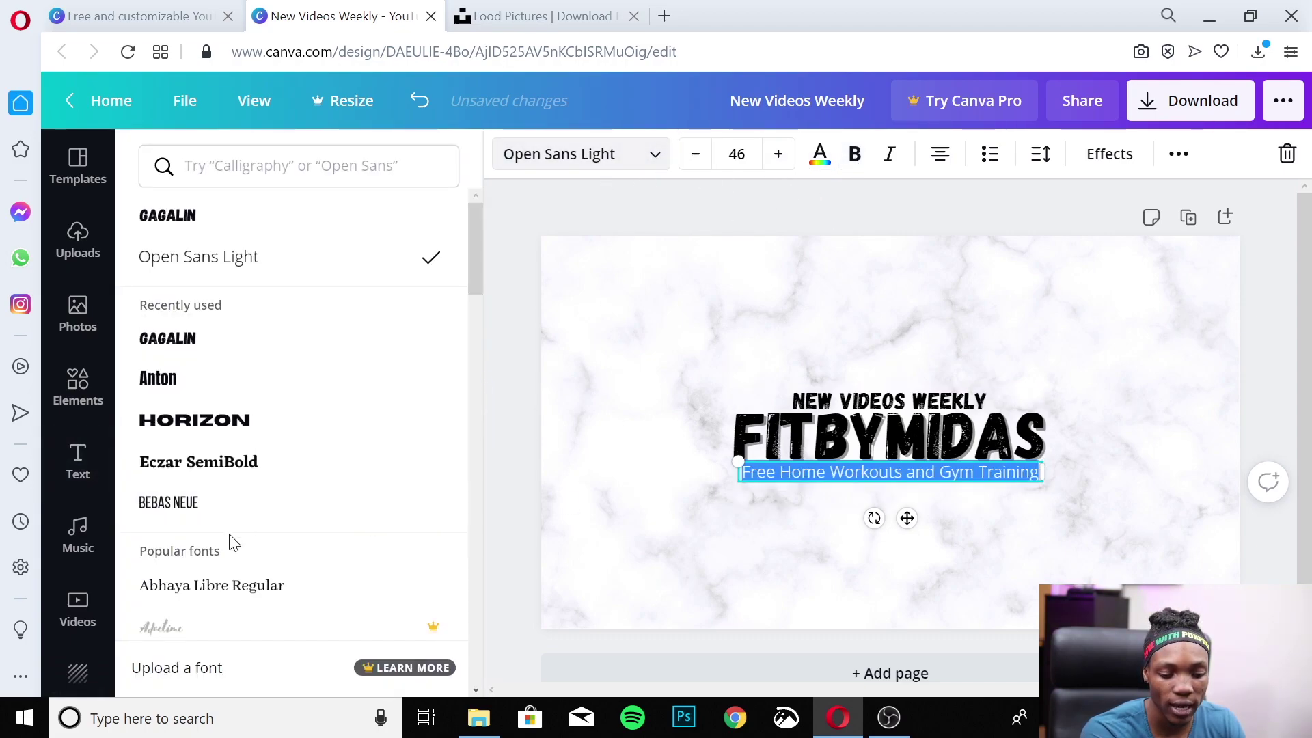
click(211, 340)
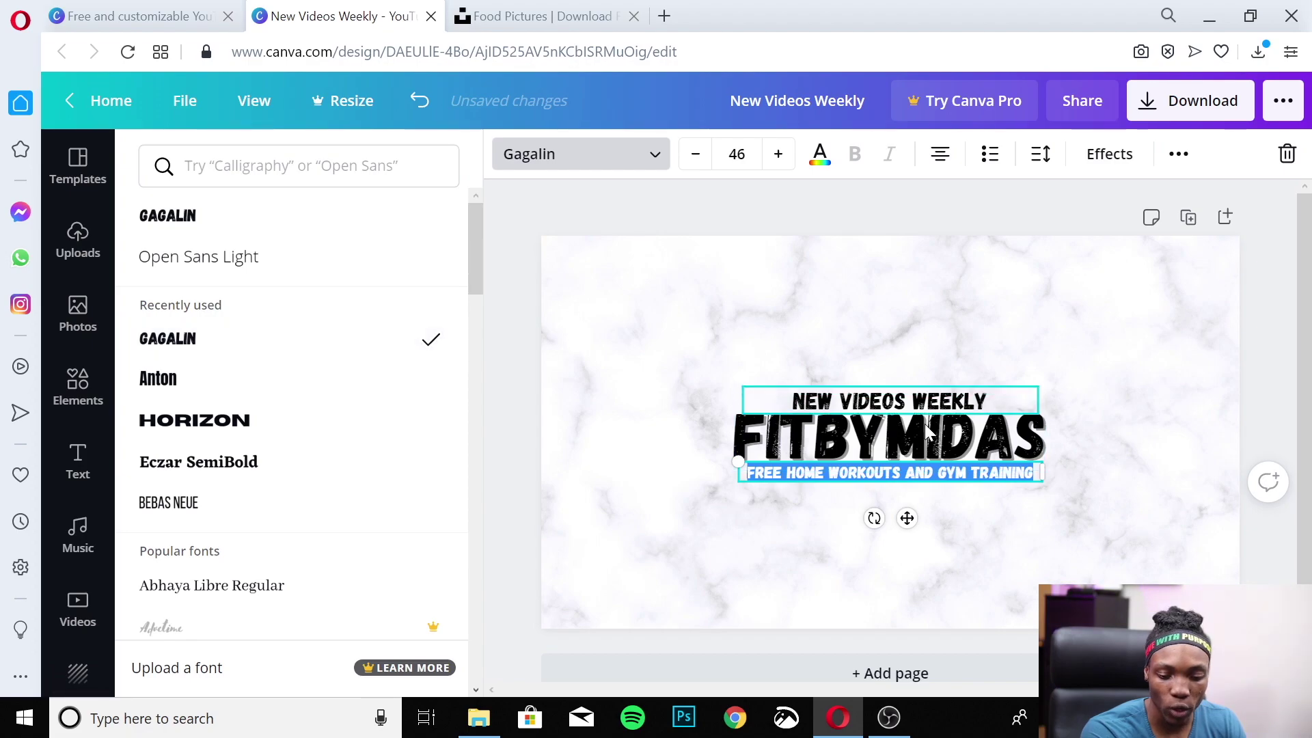
key(Escape)
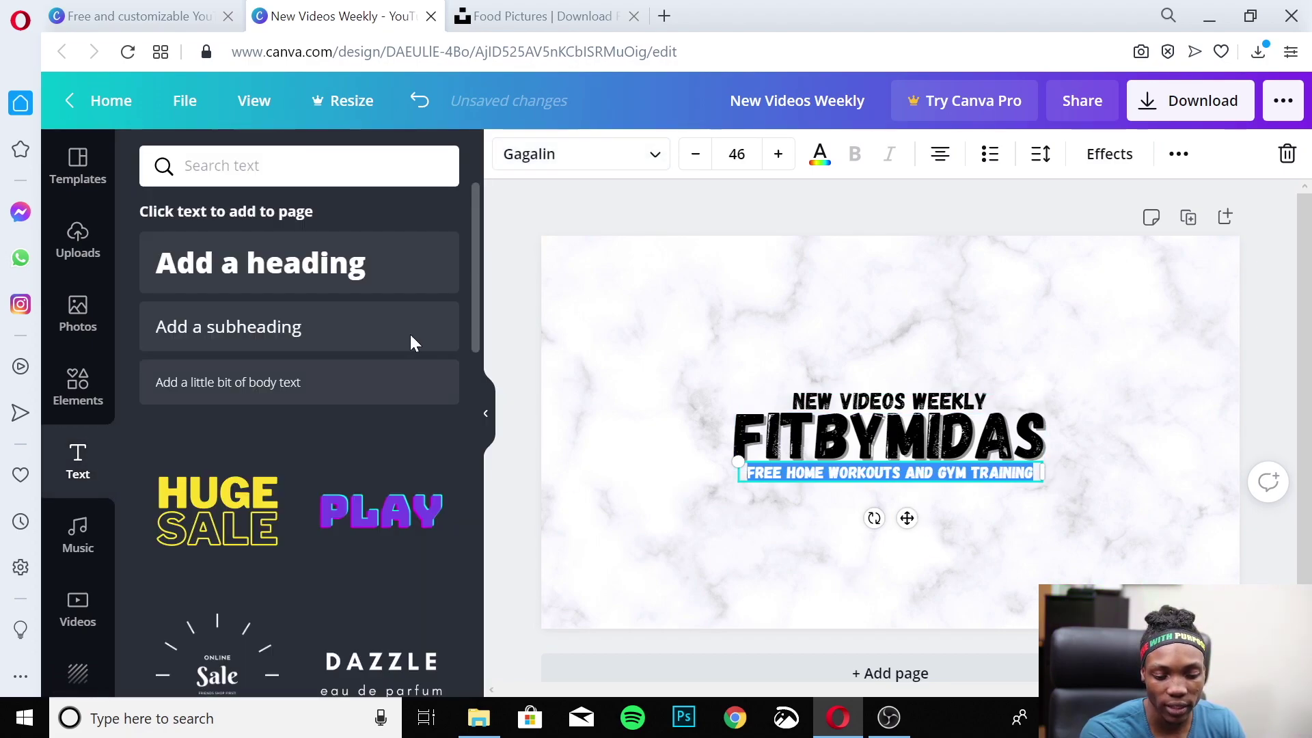
click(535, 229)
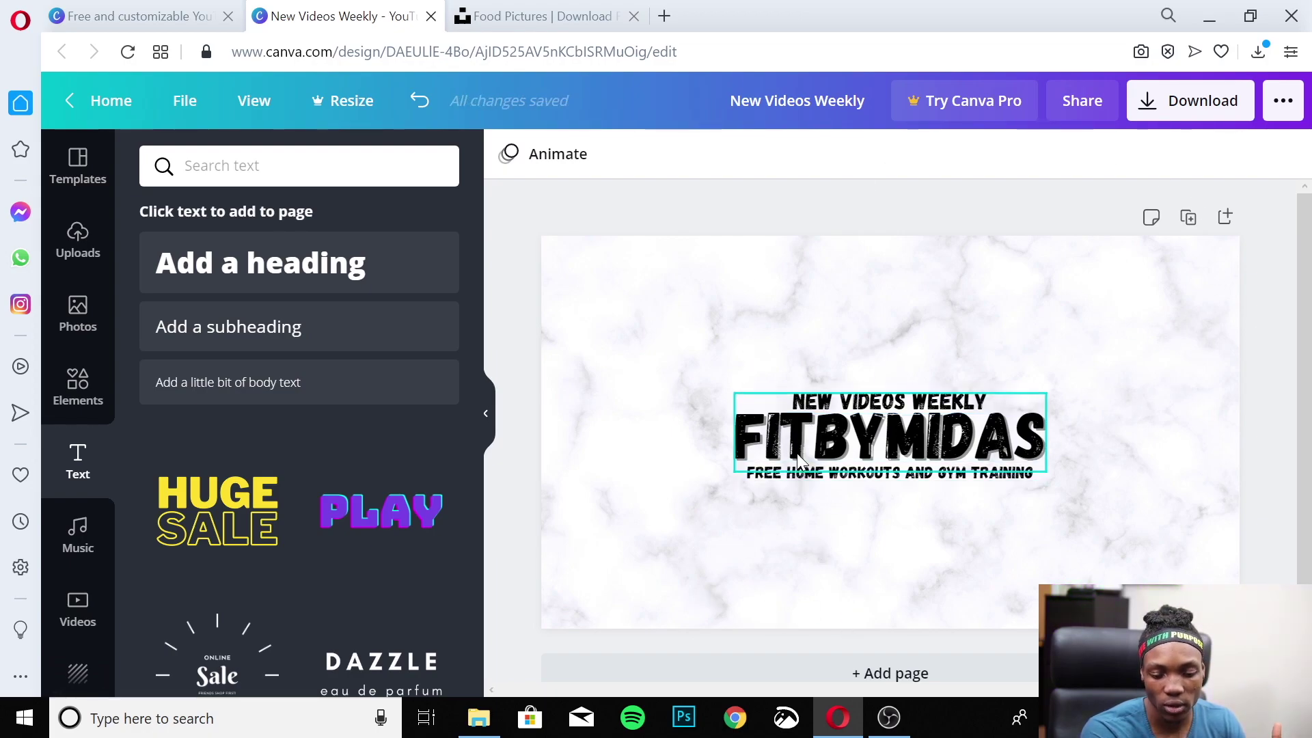
click(491, 415)
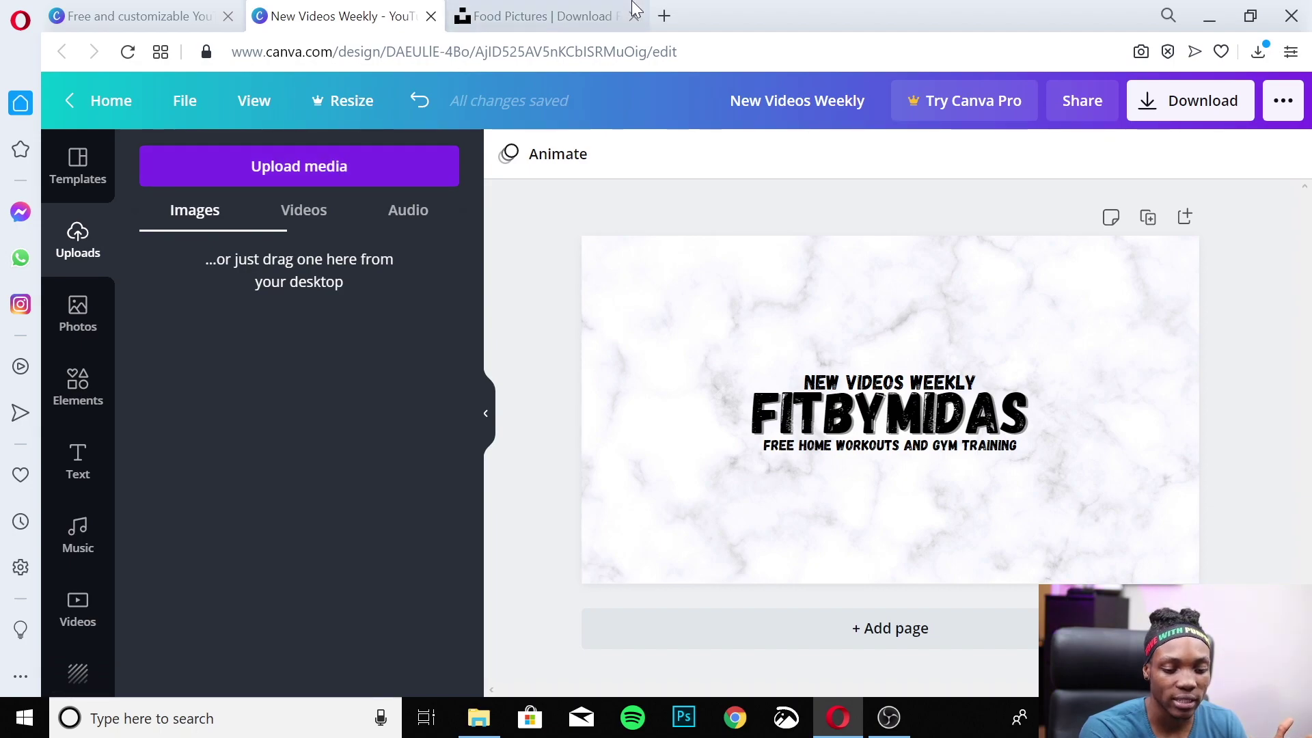
Step: Open remove.bg in a new browser tab and upload the portrait photo to remove its background
click(664, 17)
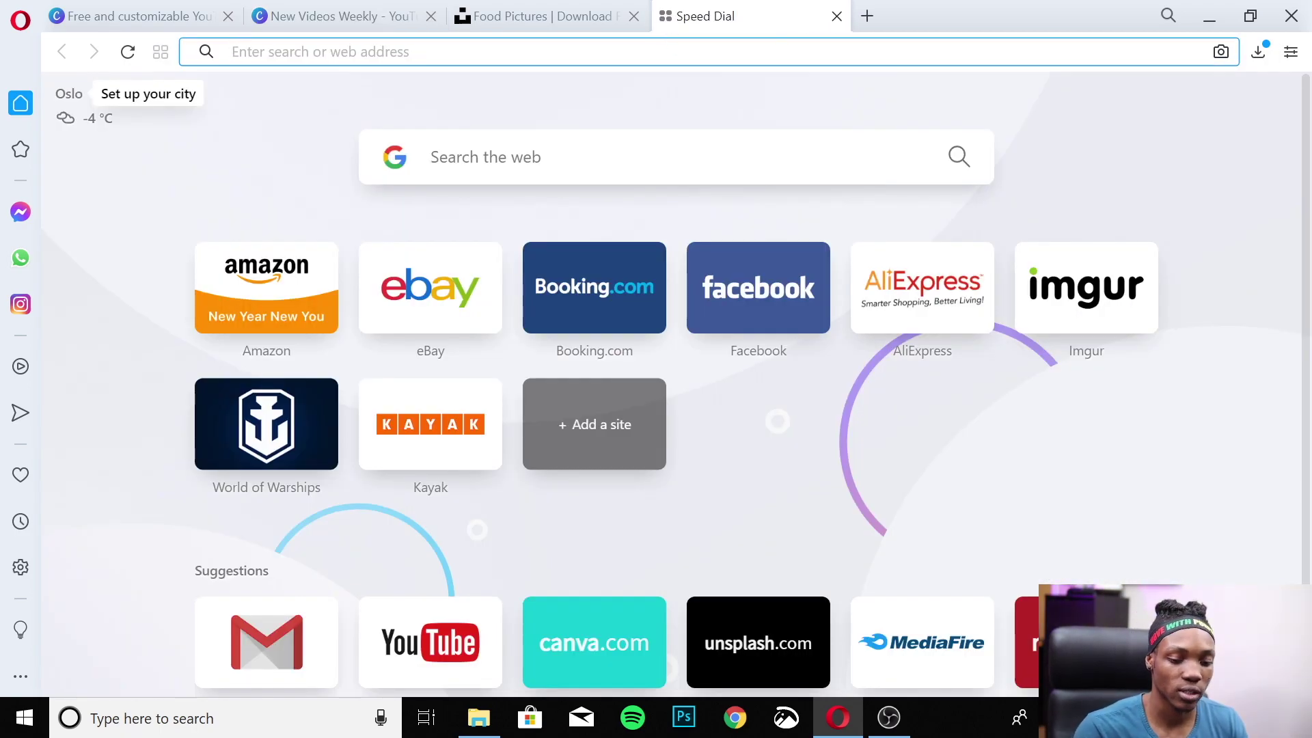
text(rem)
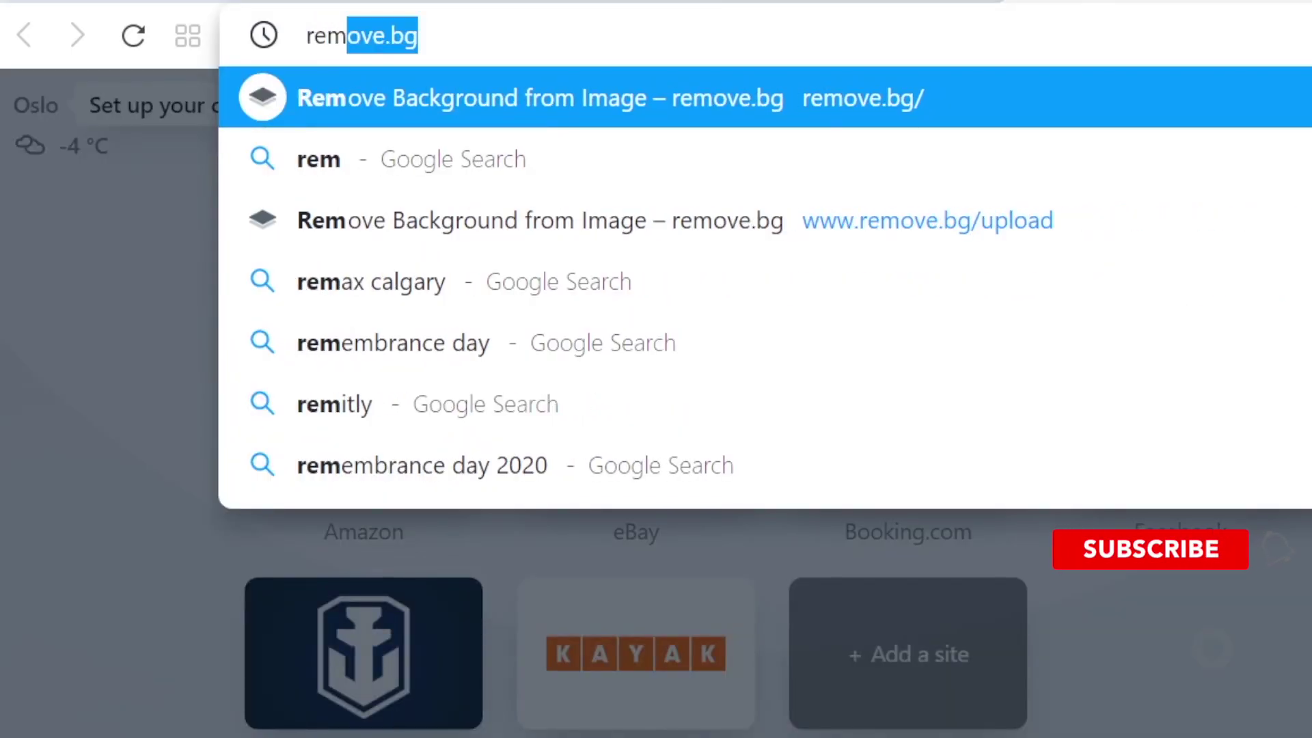
key(Return)
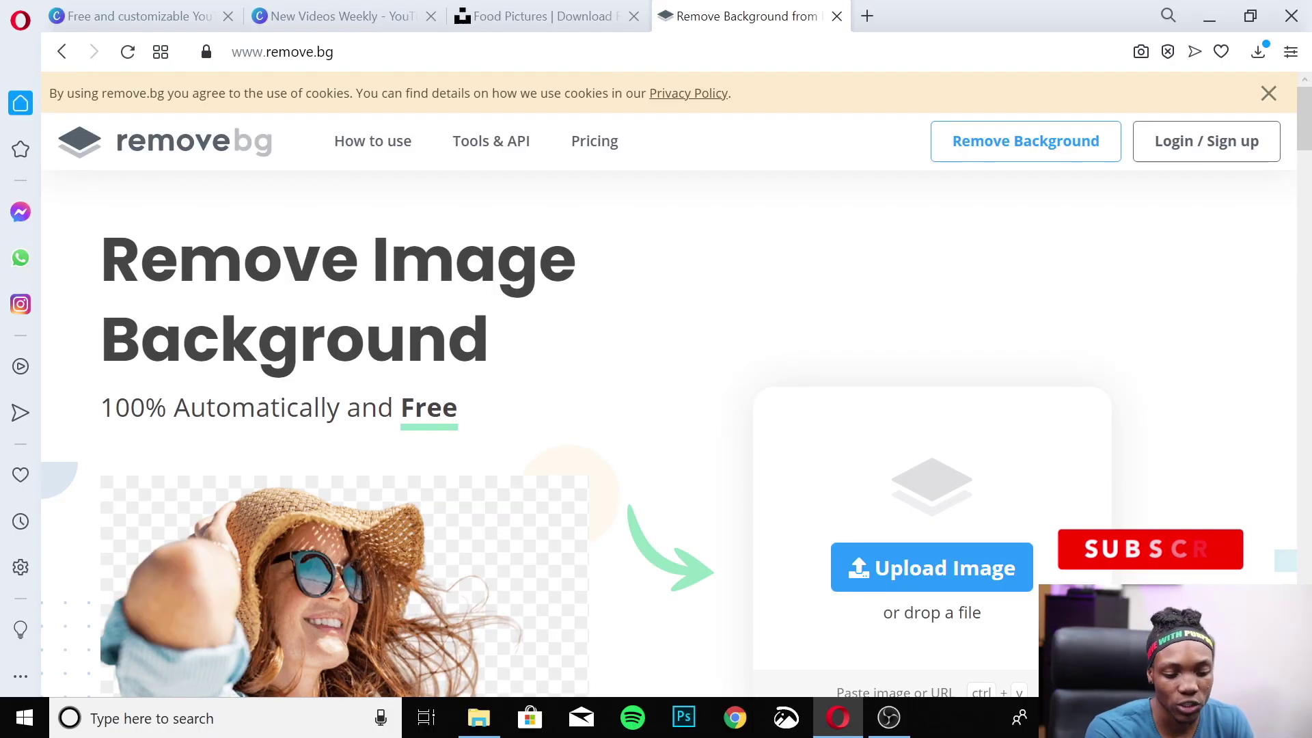
scroll(613, 443, down, 3)
click(888, 381)
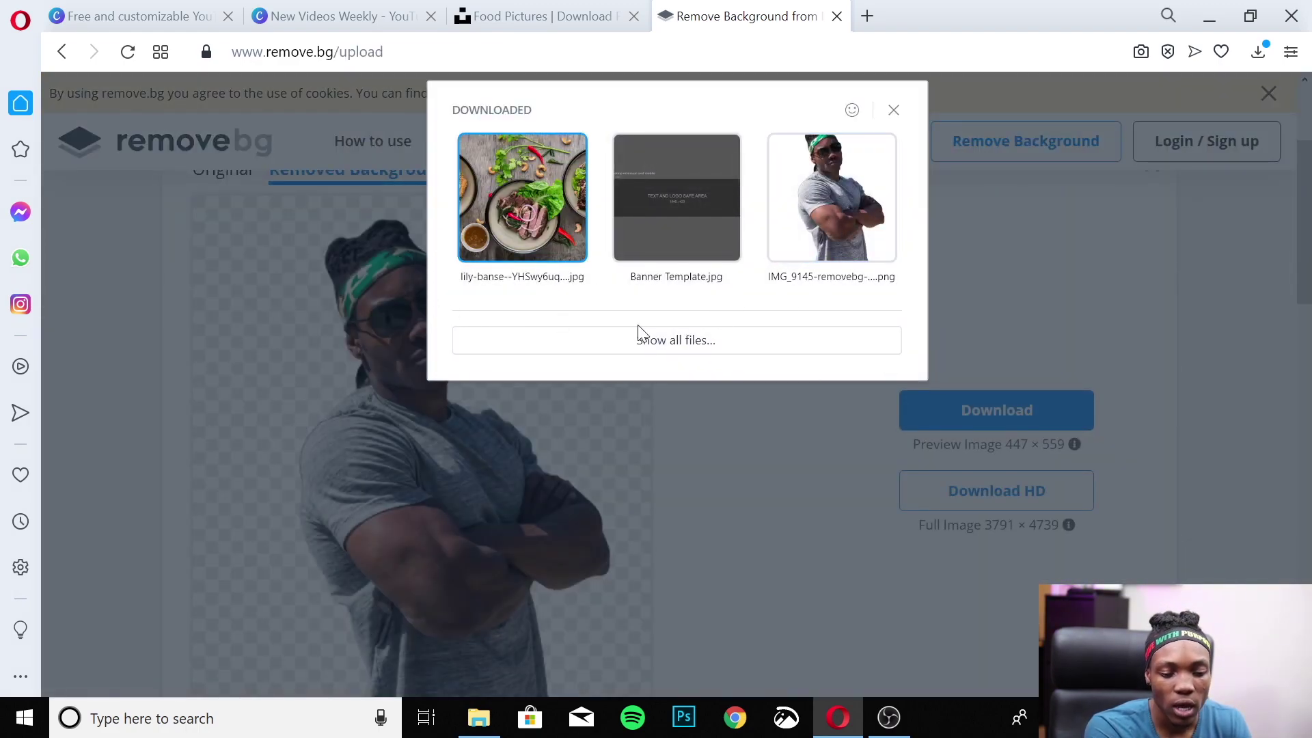
click(894, 111)
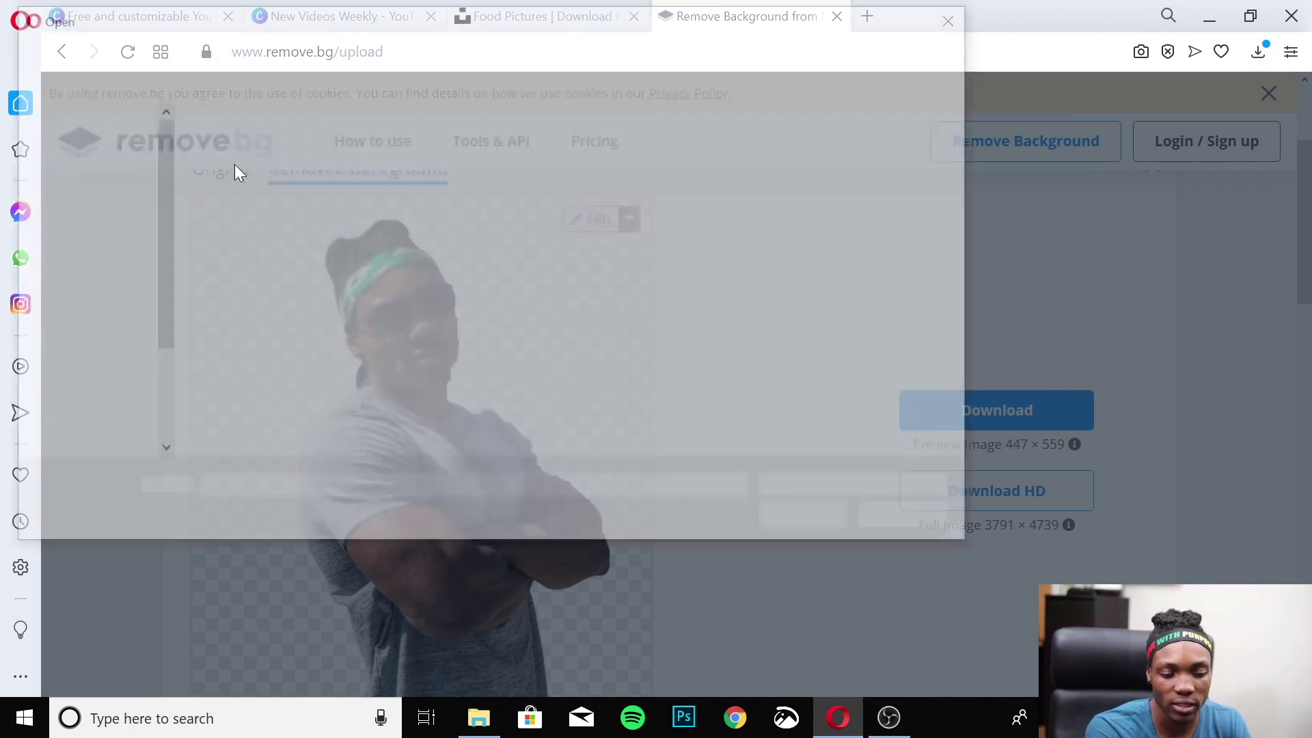
key(Escape)
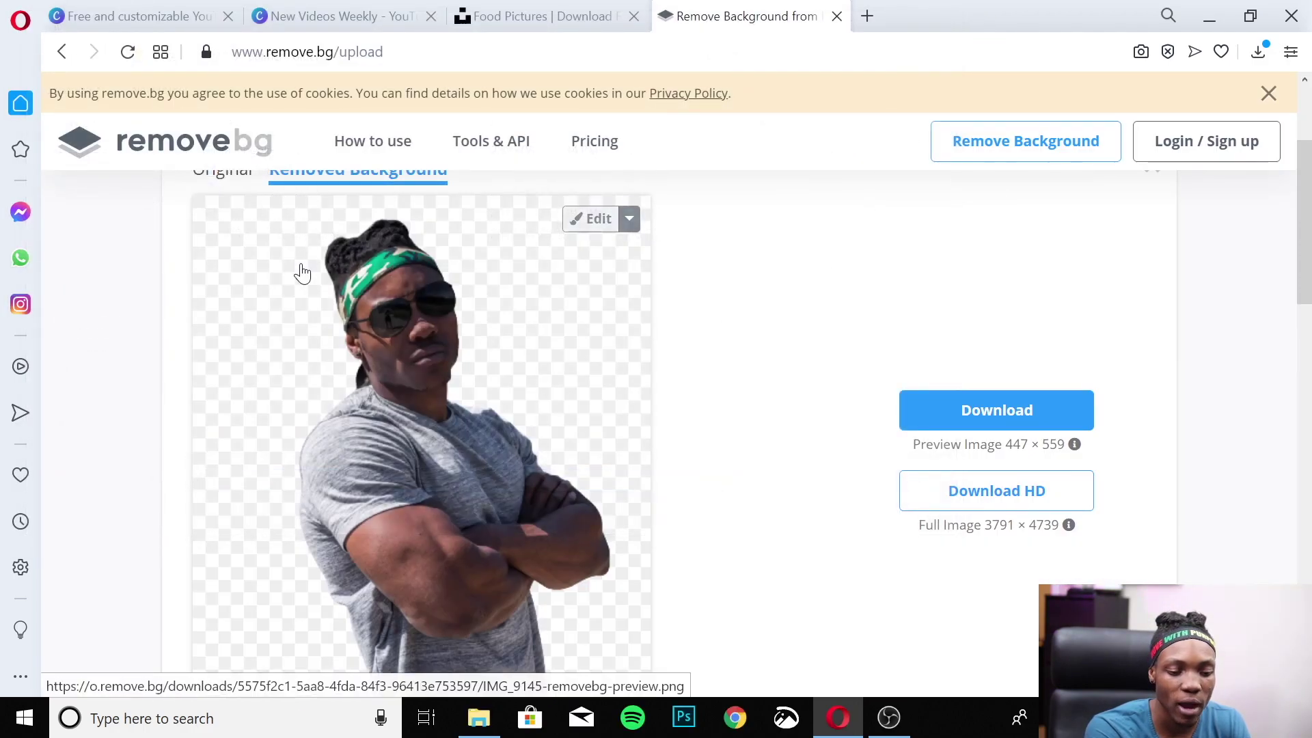
Step: Compare the original portrait photo with its background-removed version
scroll(305, 281, down, 5)
scroll(340, 301, up, 8)
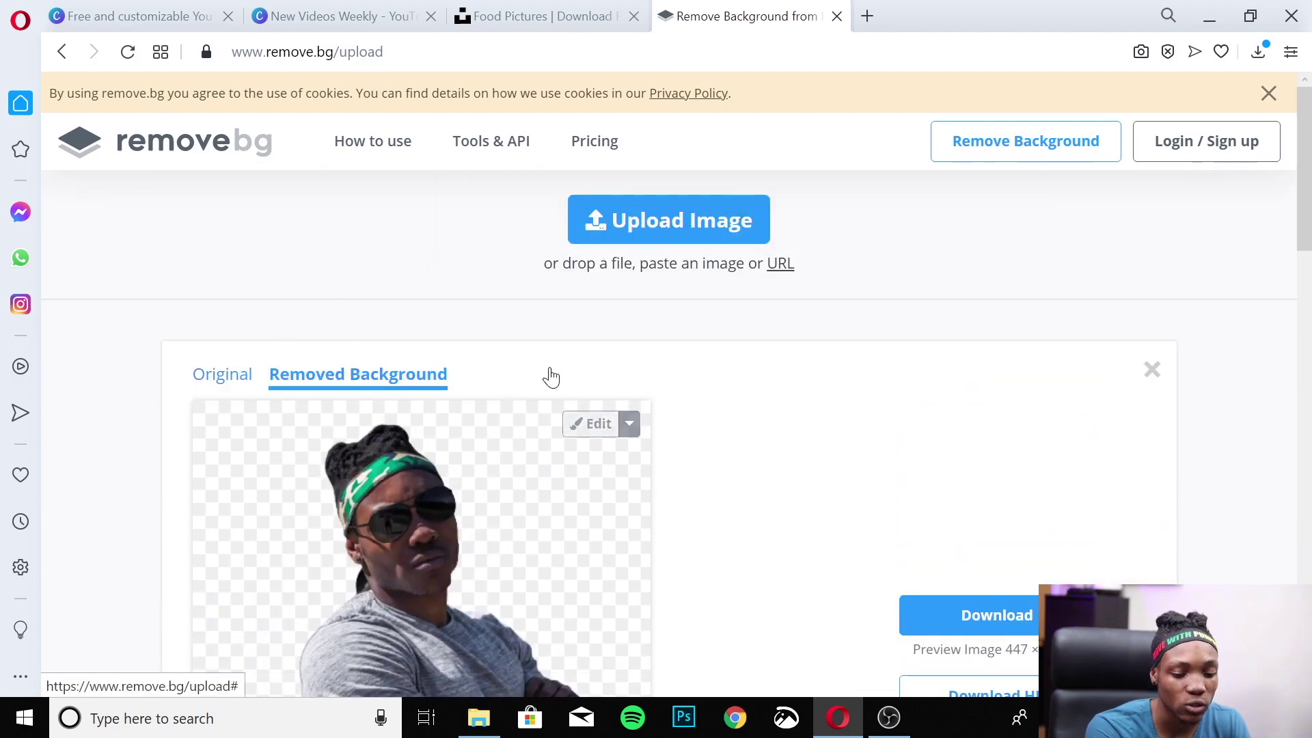
mouse_move(446, 445)
scroll(907, 431, down, 6)
scroll(906, 431, up, 3)
scroll(902, 425, down, 2)
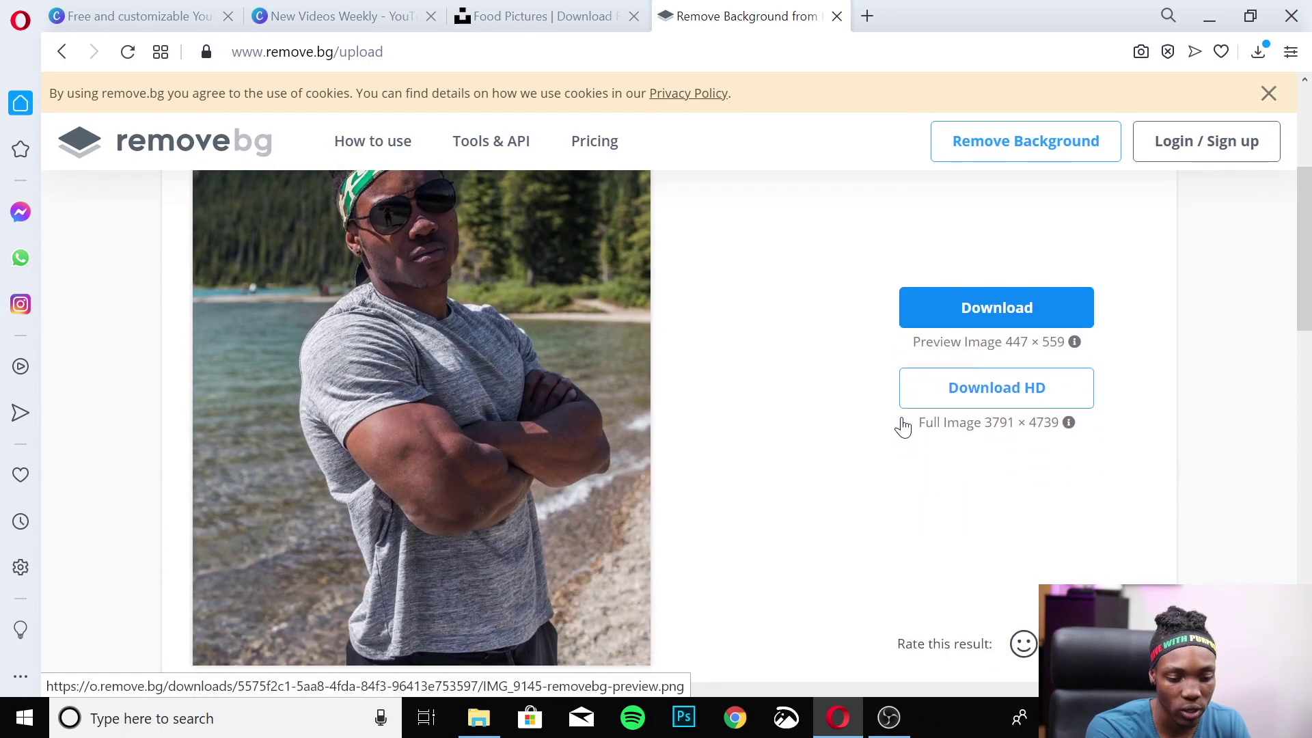
scroll(902, 425, up, 2)
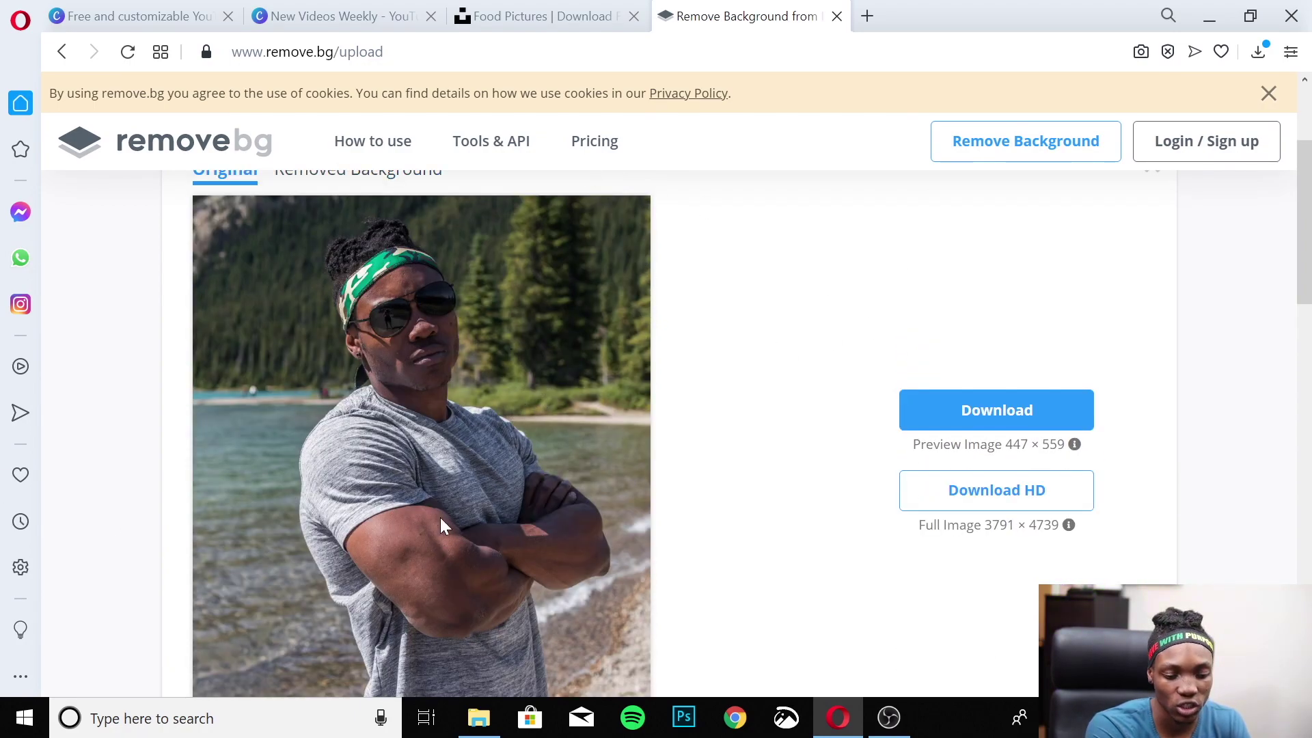
scroll(733, 352, up, 3)
click(433, 375)
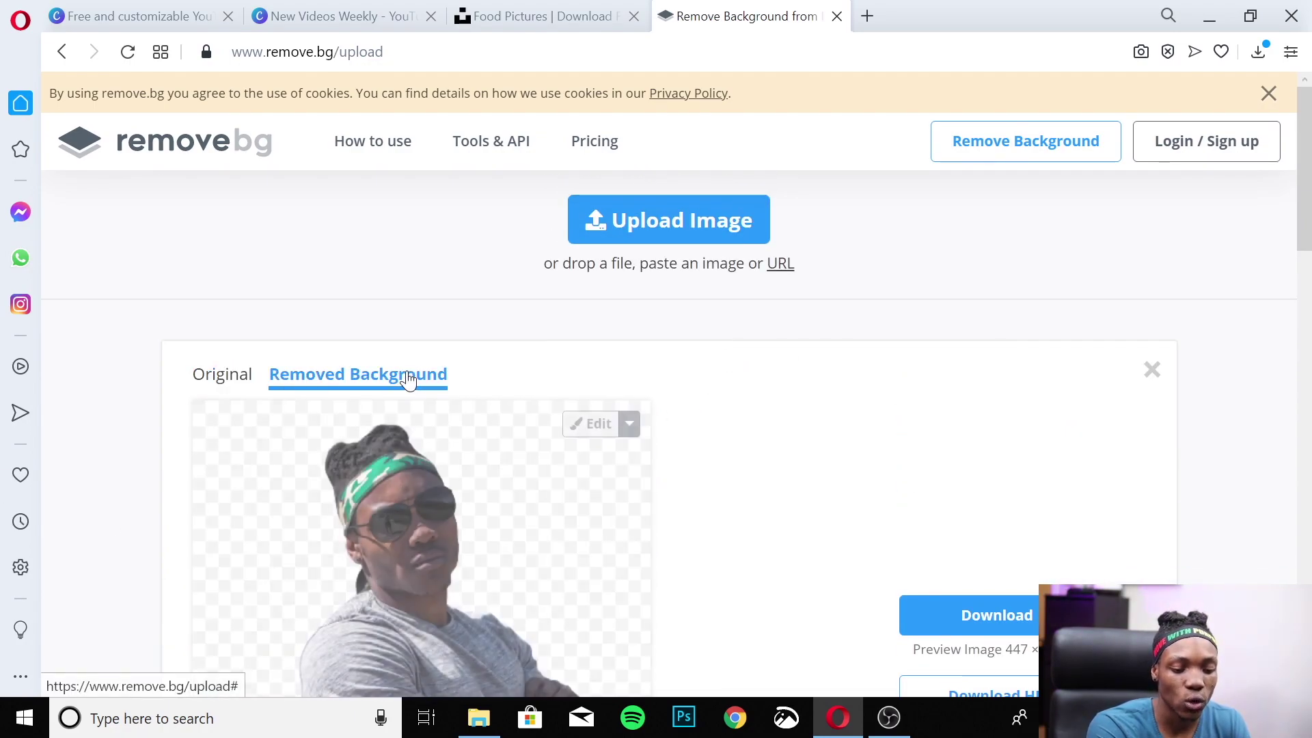
Step: Download the 447 × 559 preview image of the portrait cutout
scroll(855, 433, down, 3)
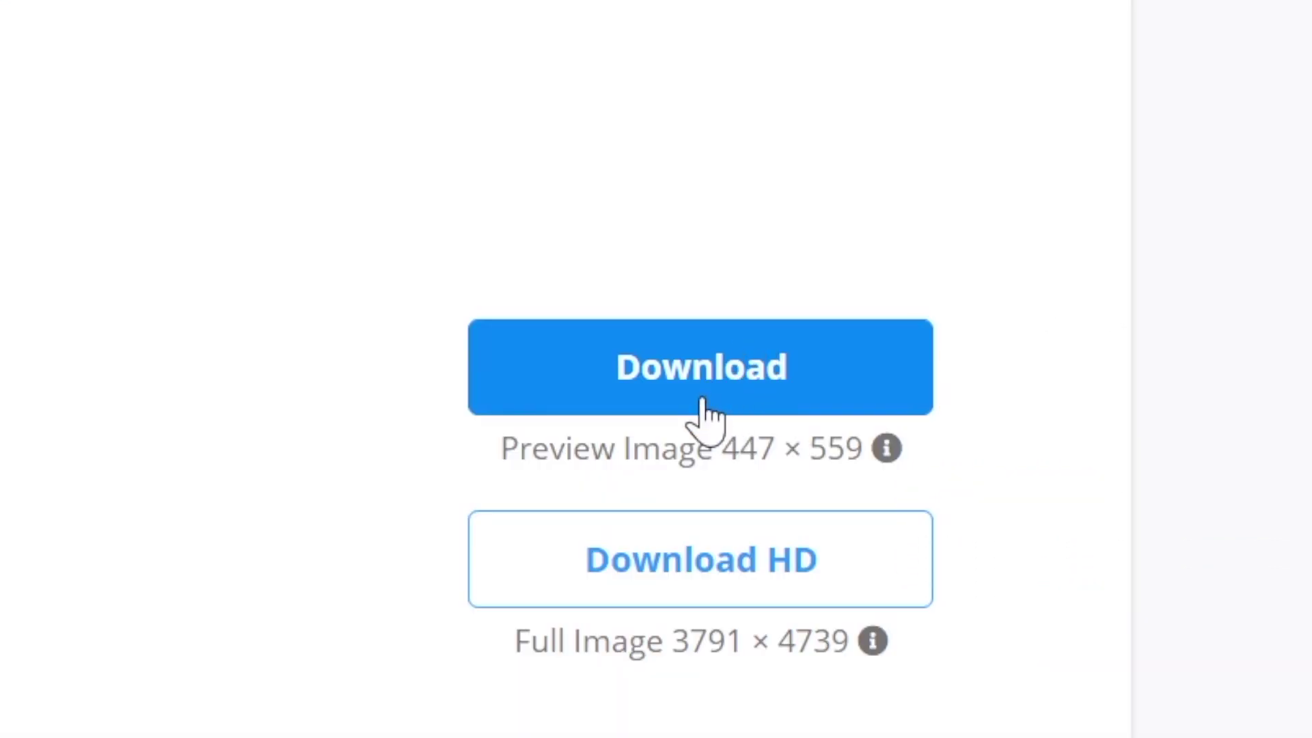
click(683, 555)
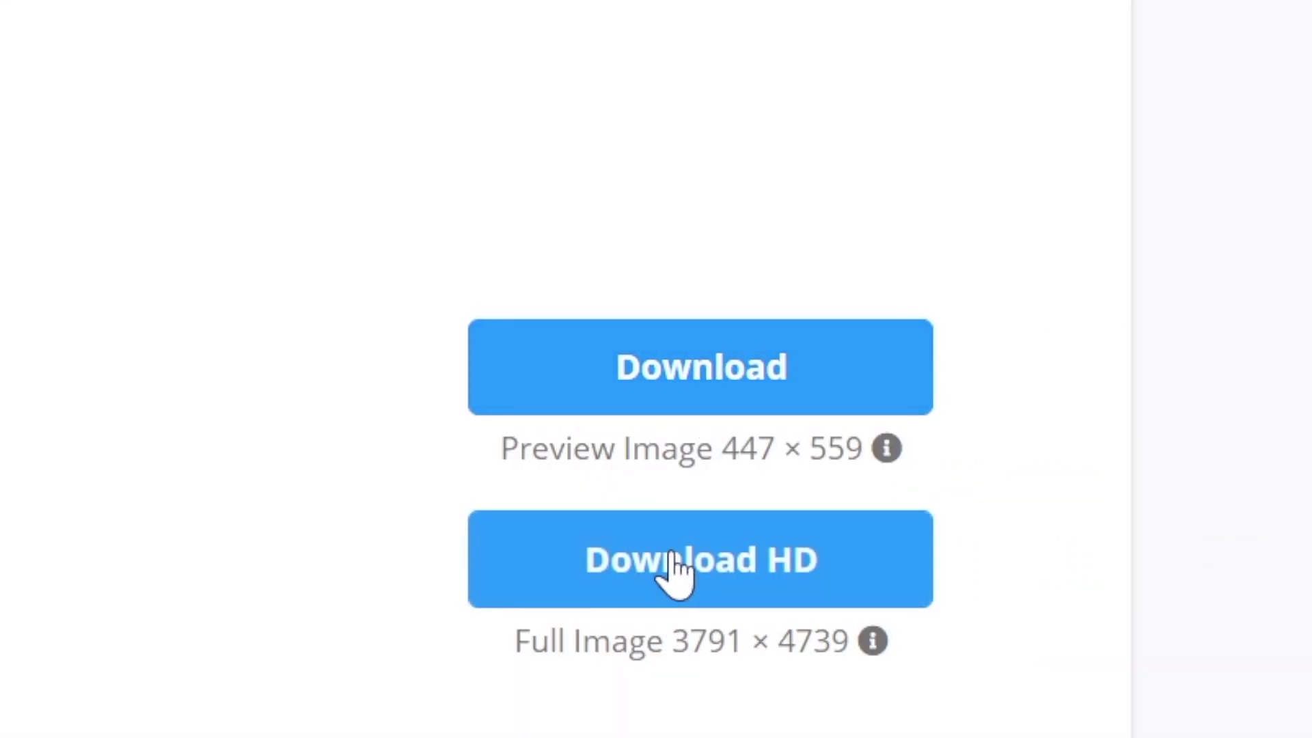
click(699, 375)
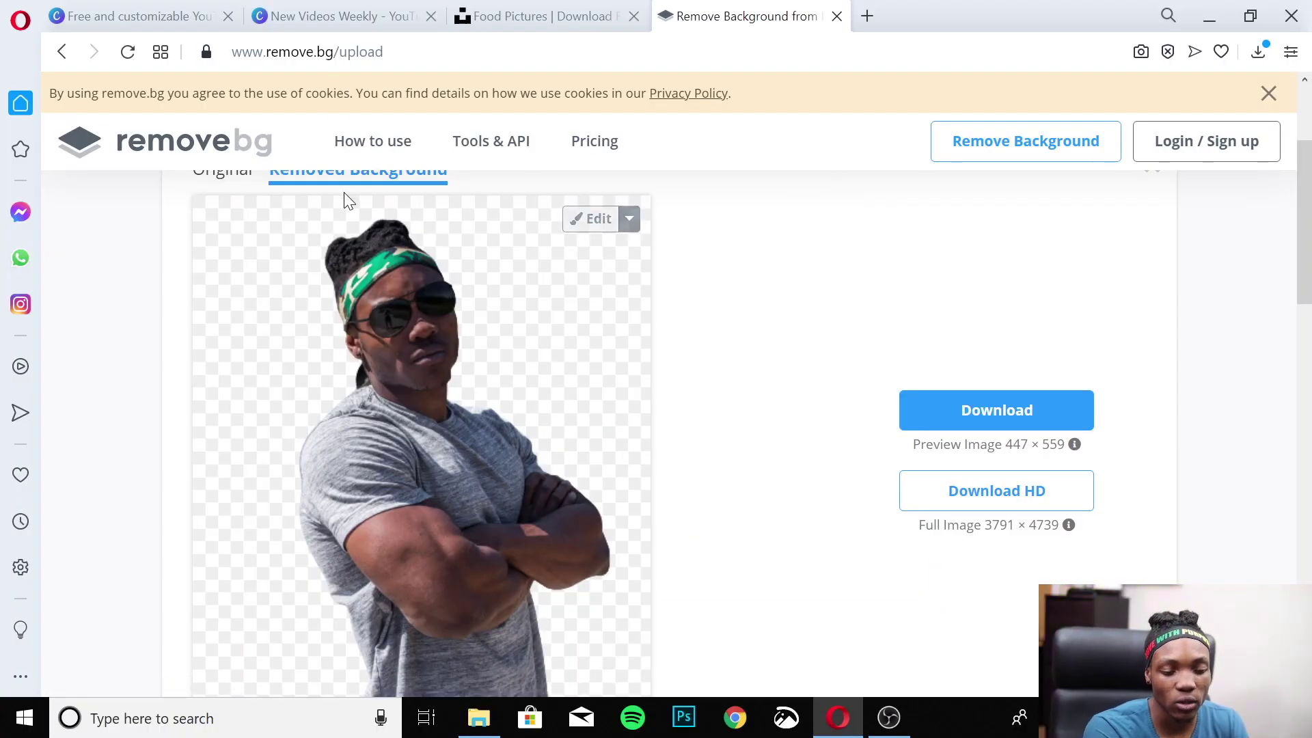
Step: Switch back to the Canva design and upload the IMG_9145-removebg portrait PNG from the device
click(395, 11)
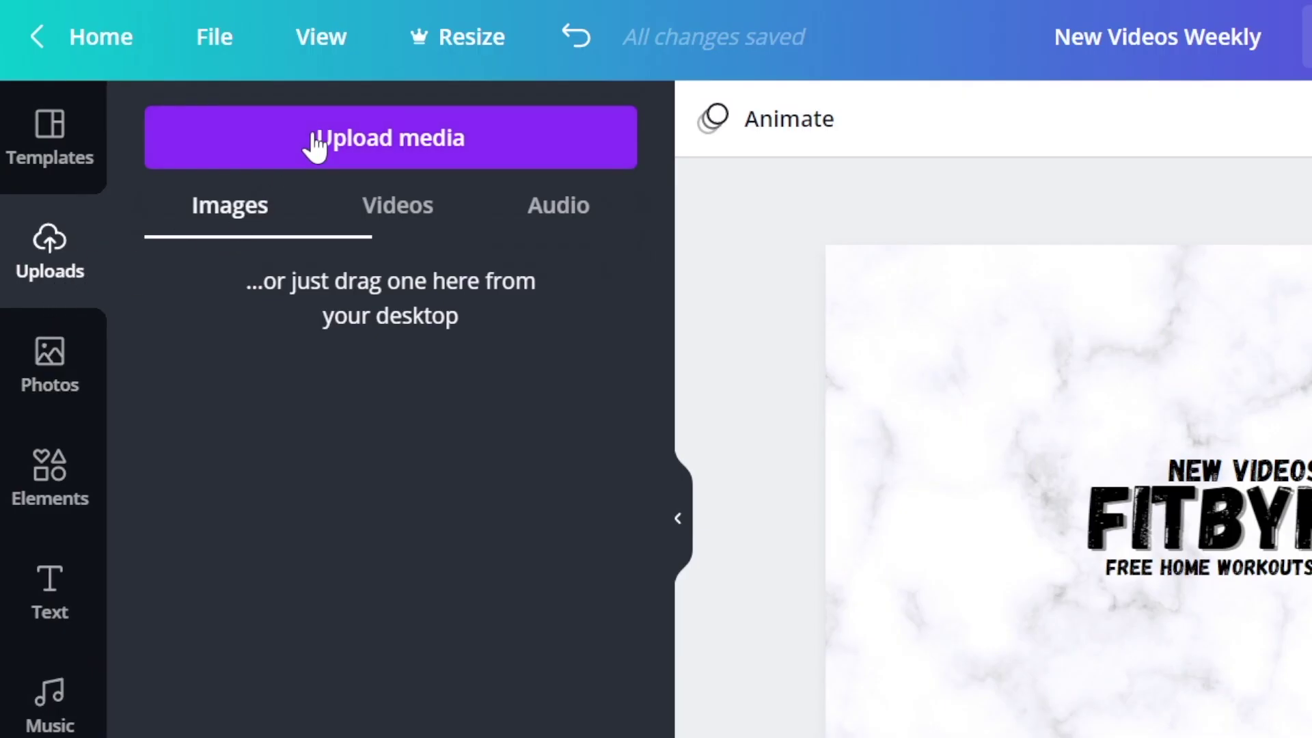
click(316, 144)
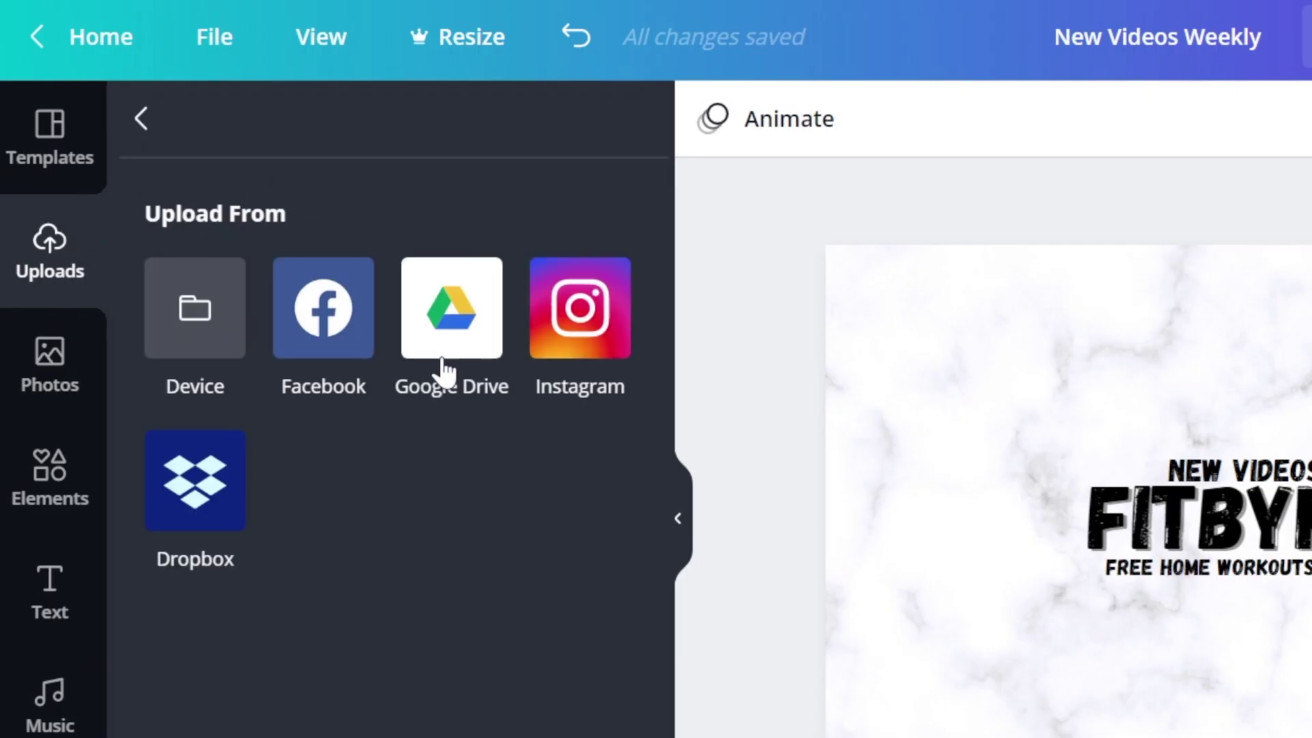
click(197, 307)
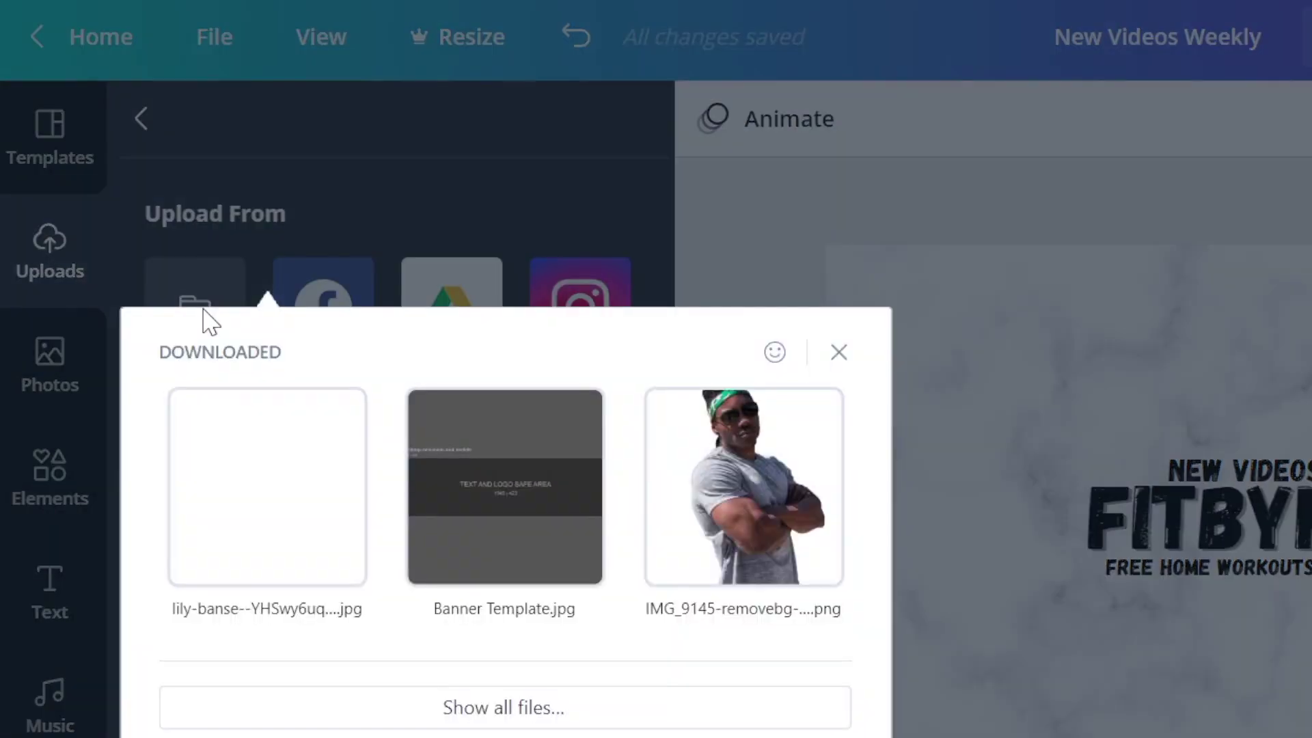
click(714, 547)
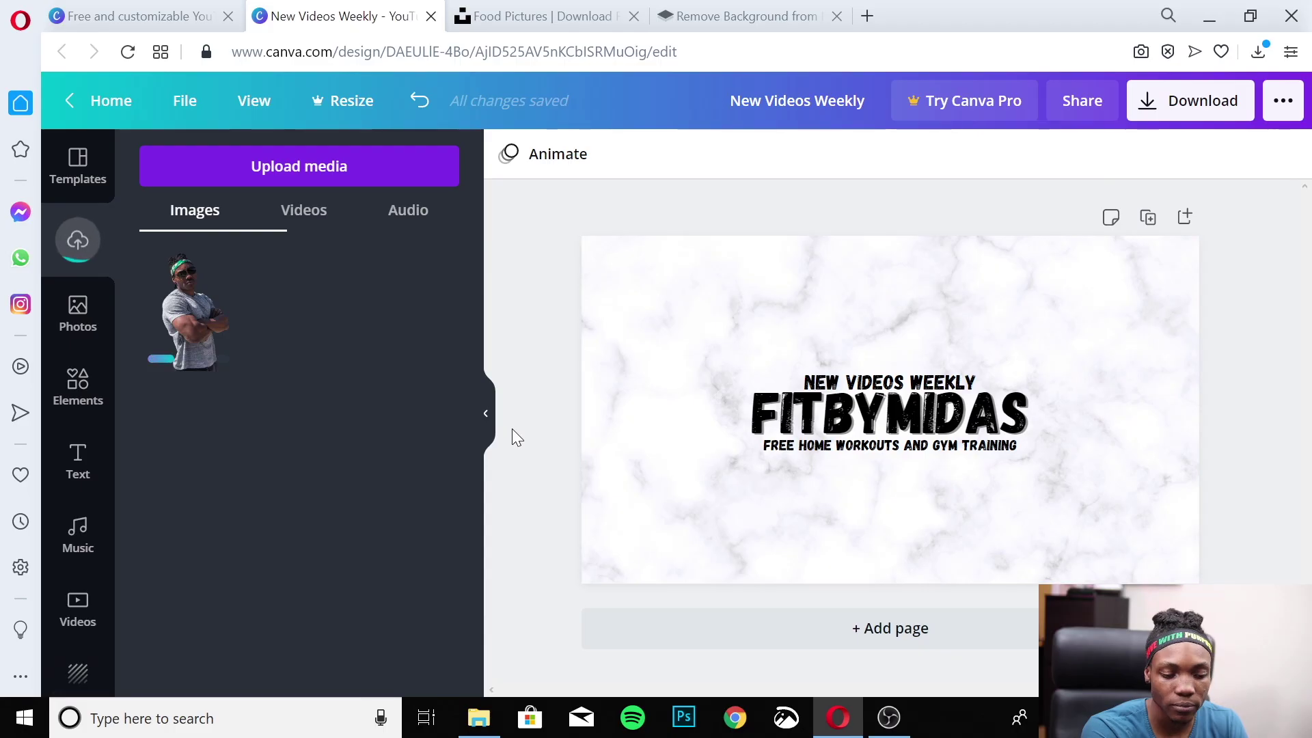
Step: Upload the Banner Template.jpg image from the device
mouse_move(213, 287)
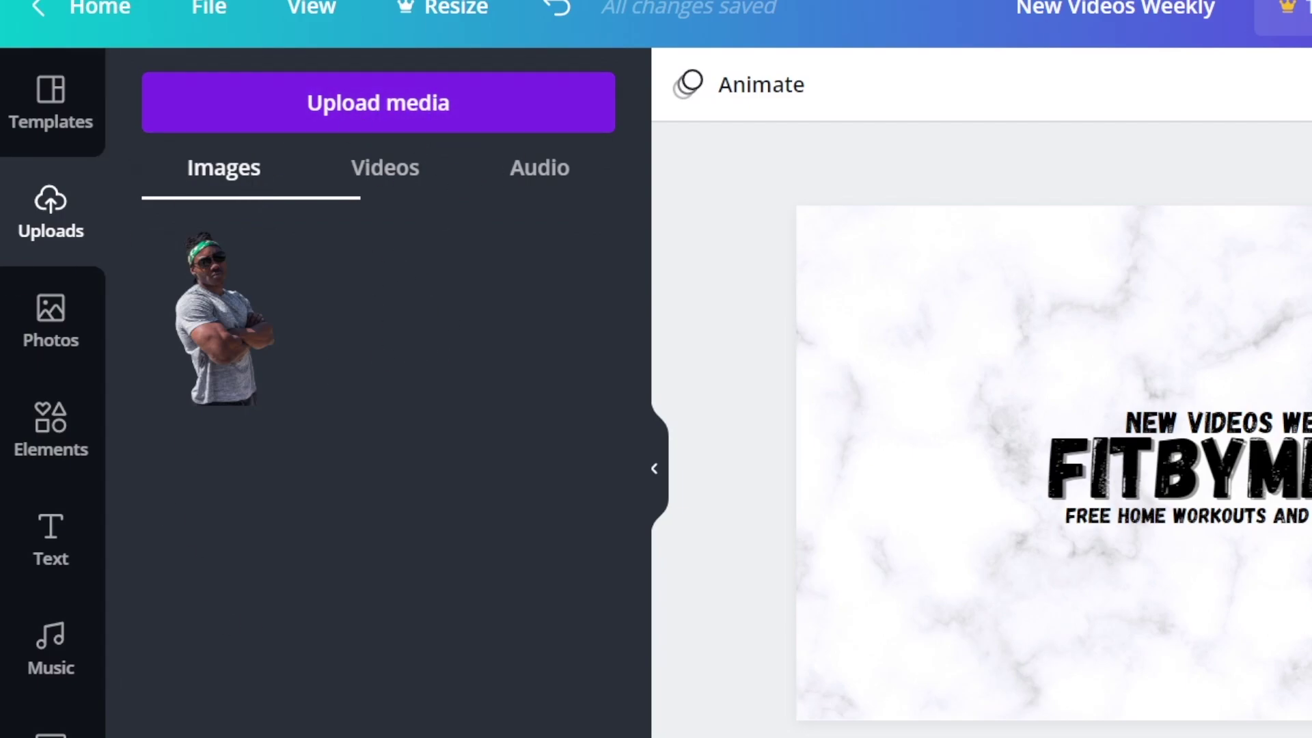
click(515, 111)
click(180, 290)
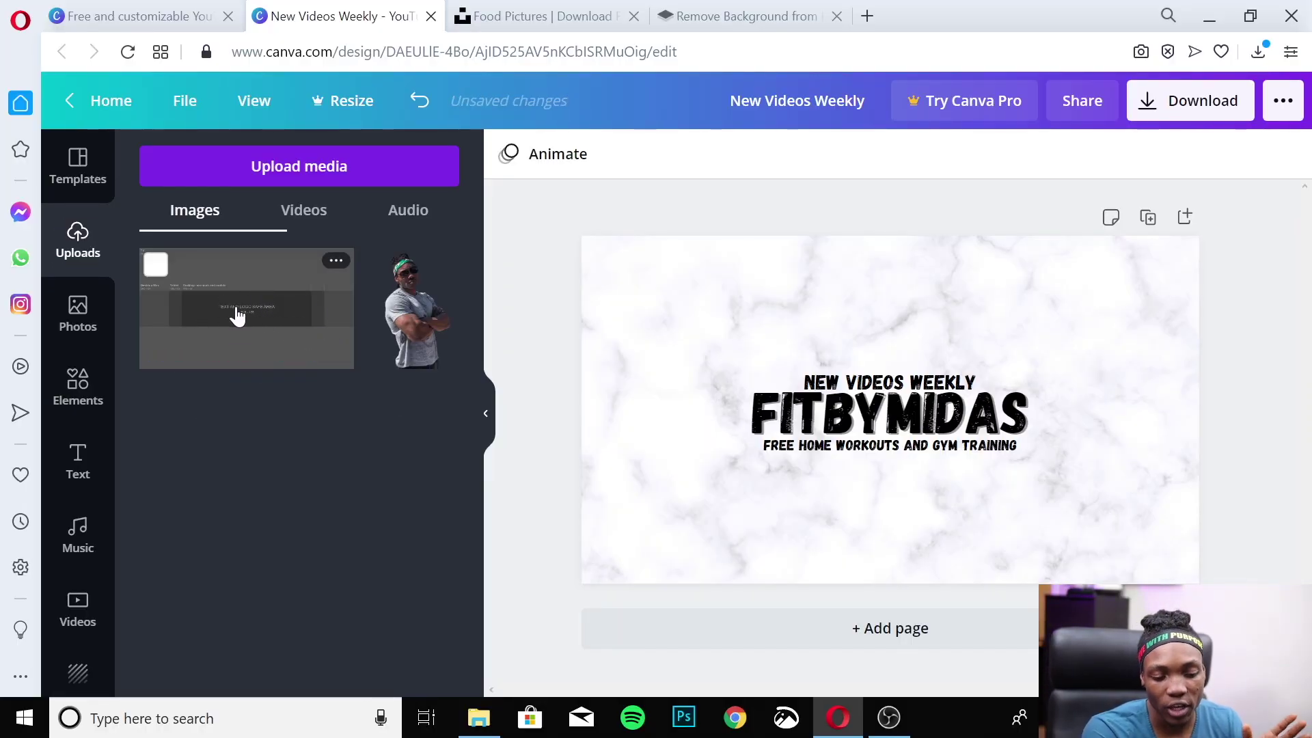
Step: Add the banner template image to the design and enlarge it from its centre to cover the whole canvas
click(250, 312)
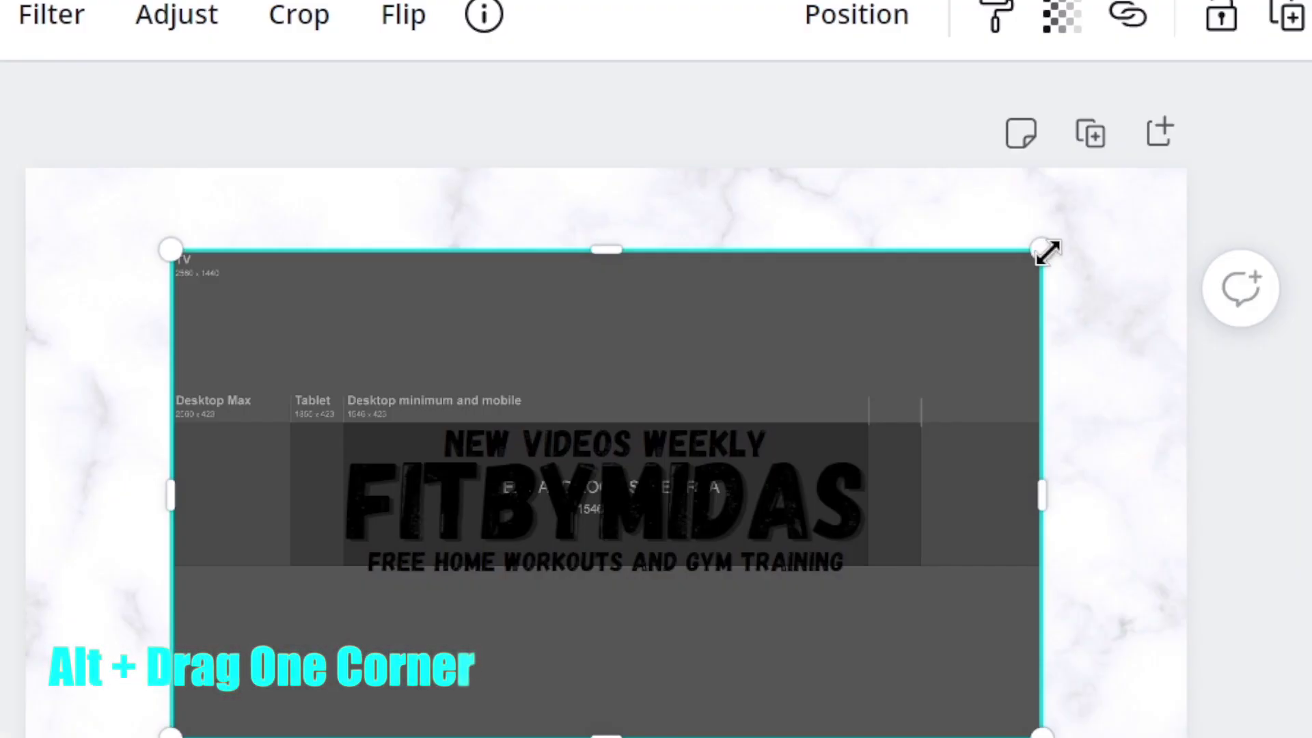
drag(1046, 250, 1190, 173)
drag(1188, 174, 1188, 174)
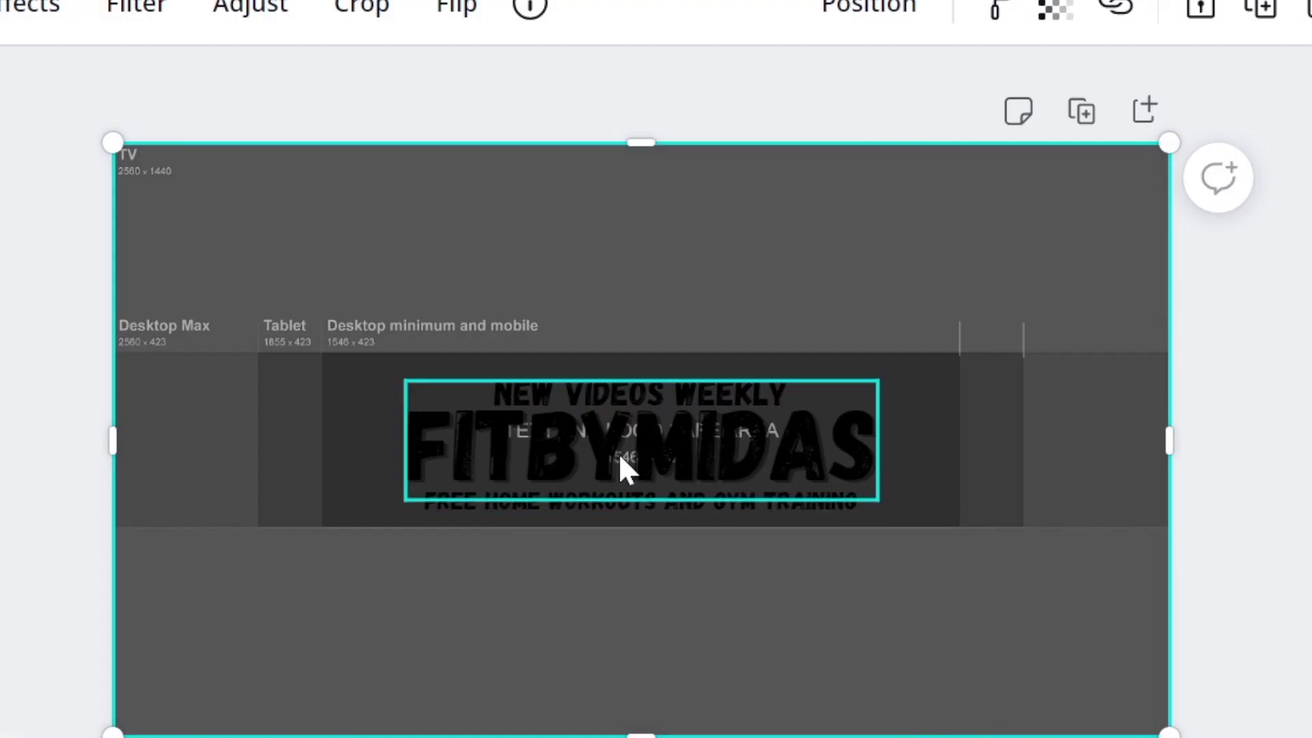
Step: Move the three text lines toward the right side of the template's text and logo safe area
drag(683, 386, 680, 376)
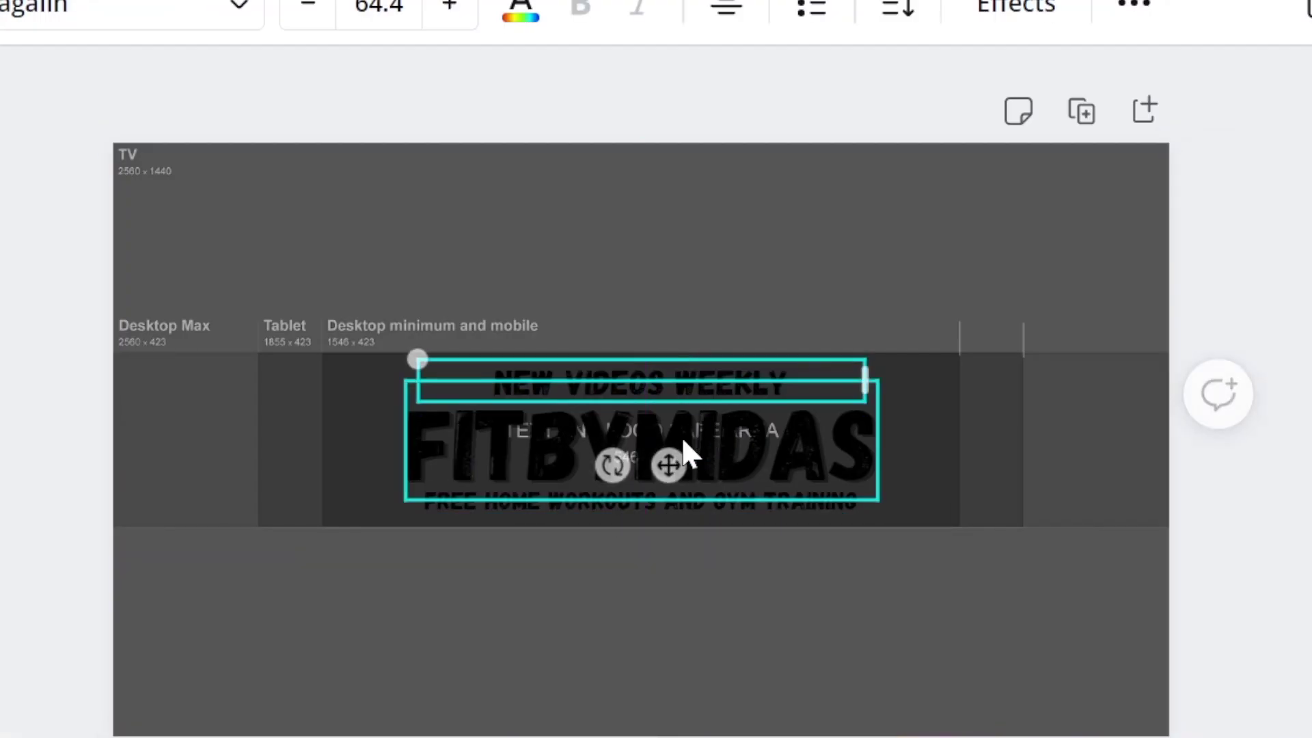
drag(669, 465, 679, 440)
click(796, 457)
drag(796, 457, 820, 460)
click(671, 371)
drag(671, 371, 755, 368)
drag(738, 515, 804, 498)
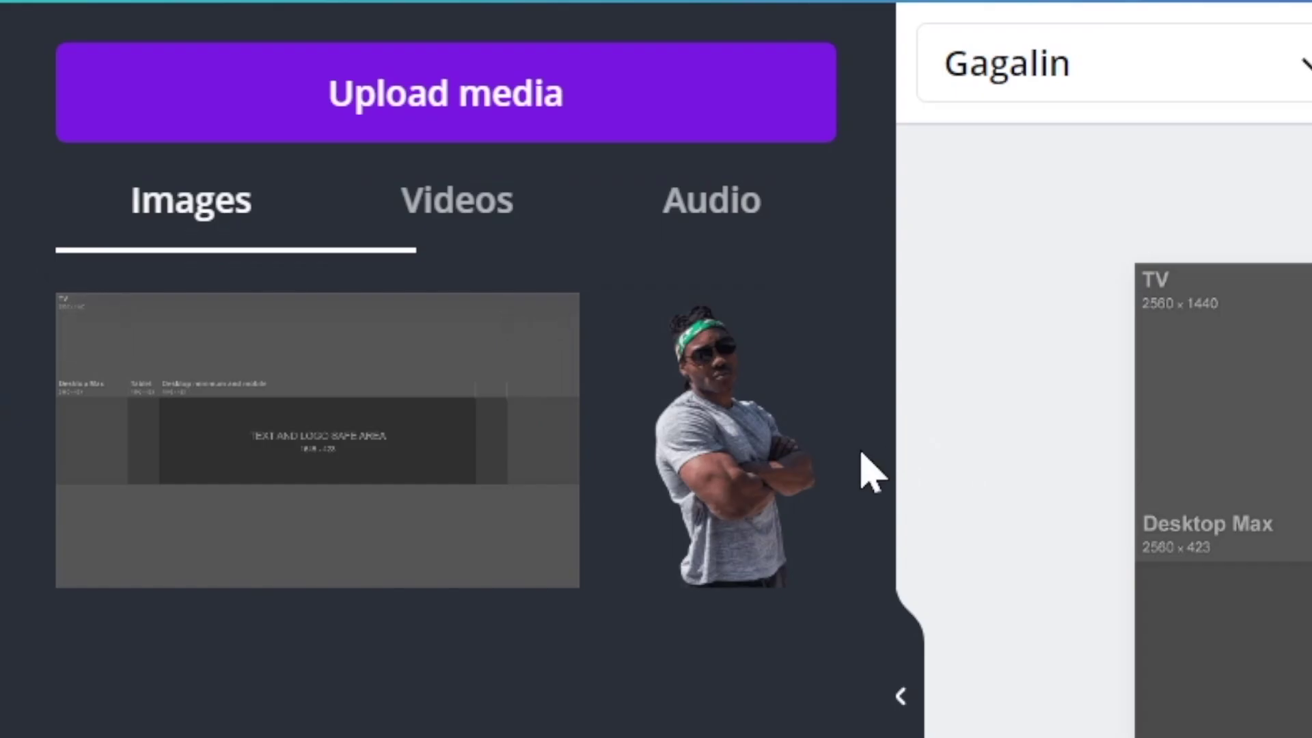
Step: Add the portrait cutout, shrink it from its centre and place it at the left end of the safe area, extending slightly below it
click(693, 448)
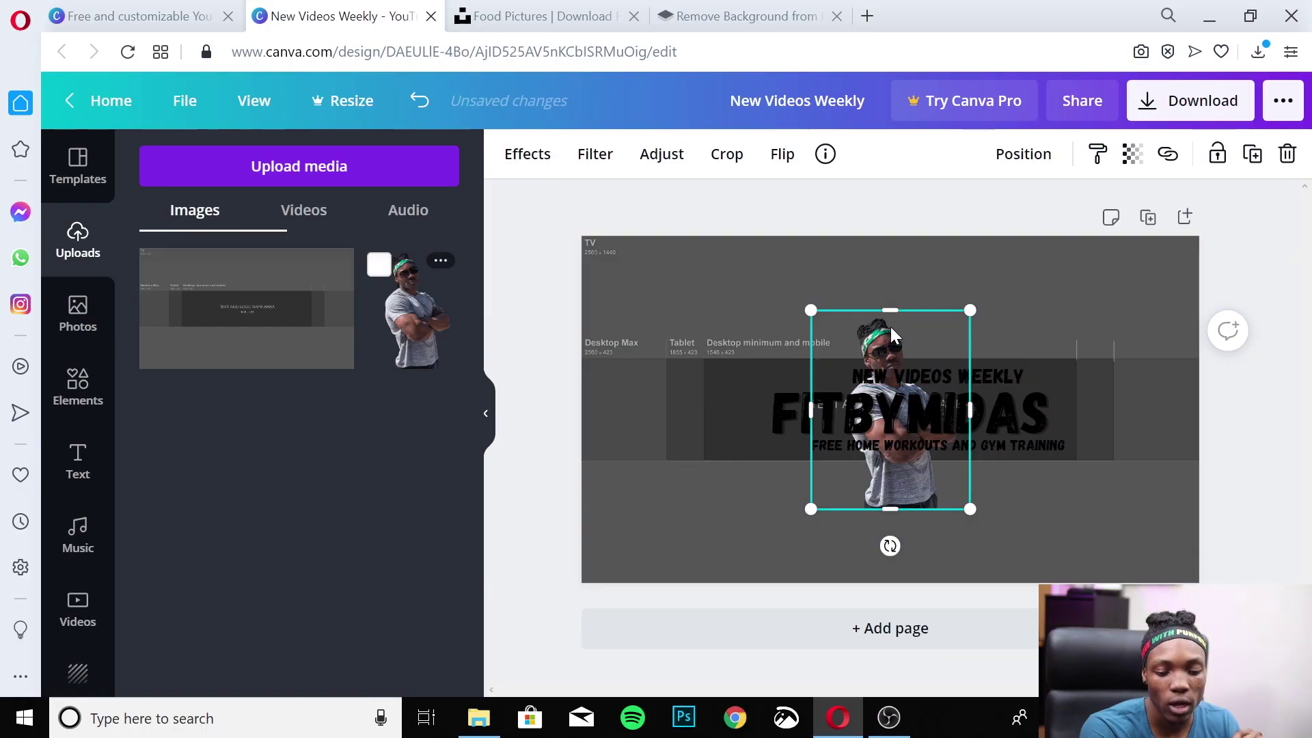
drag(865, 333, 726, 313)
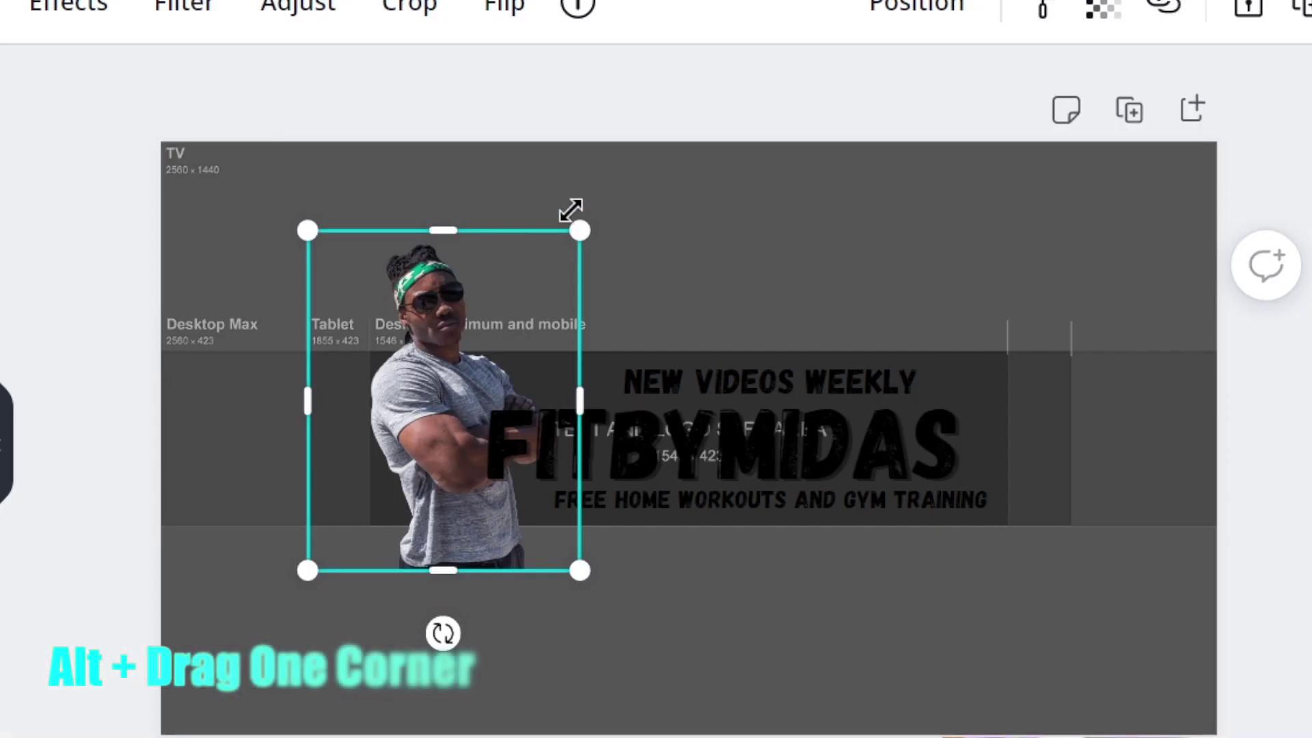
drag(581, 227, 548, 299)
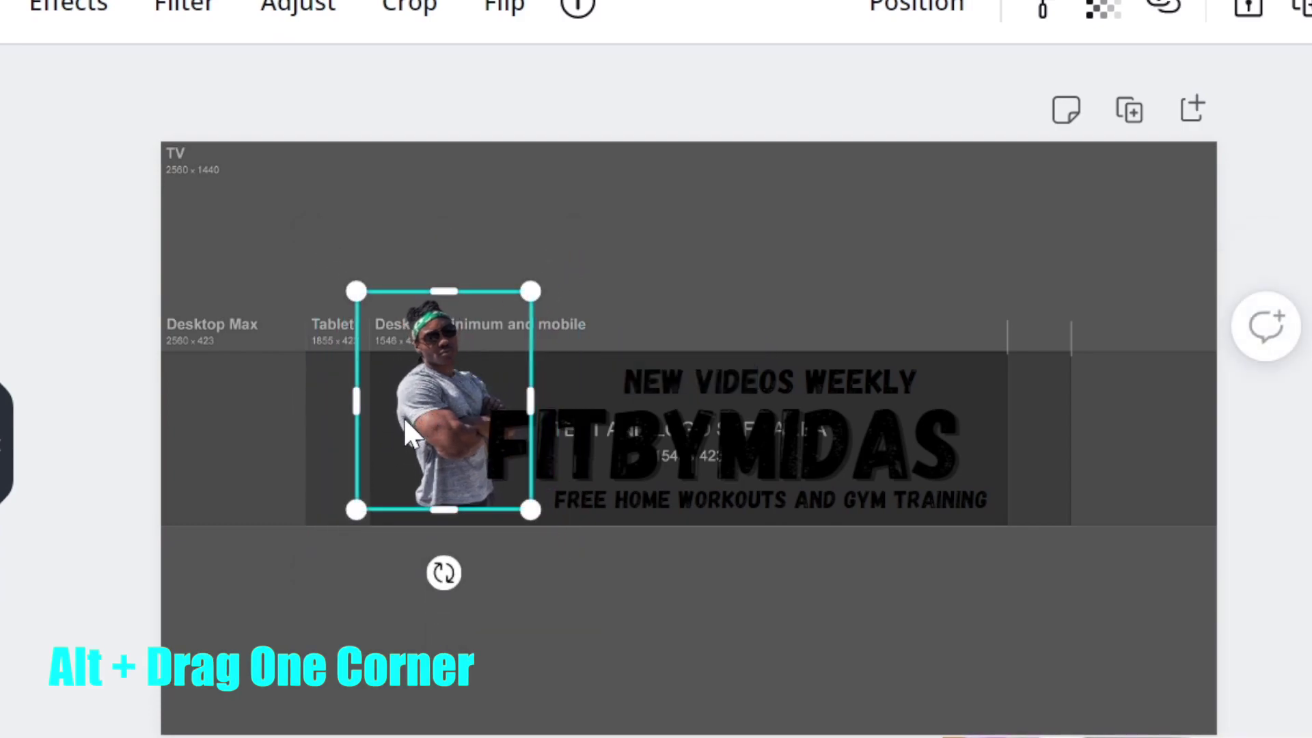
drag(416, 453, 390, 478)
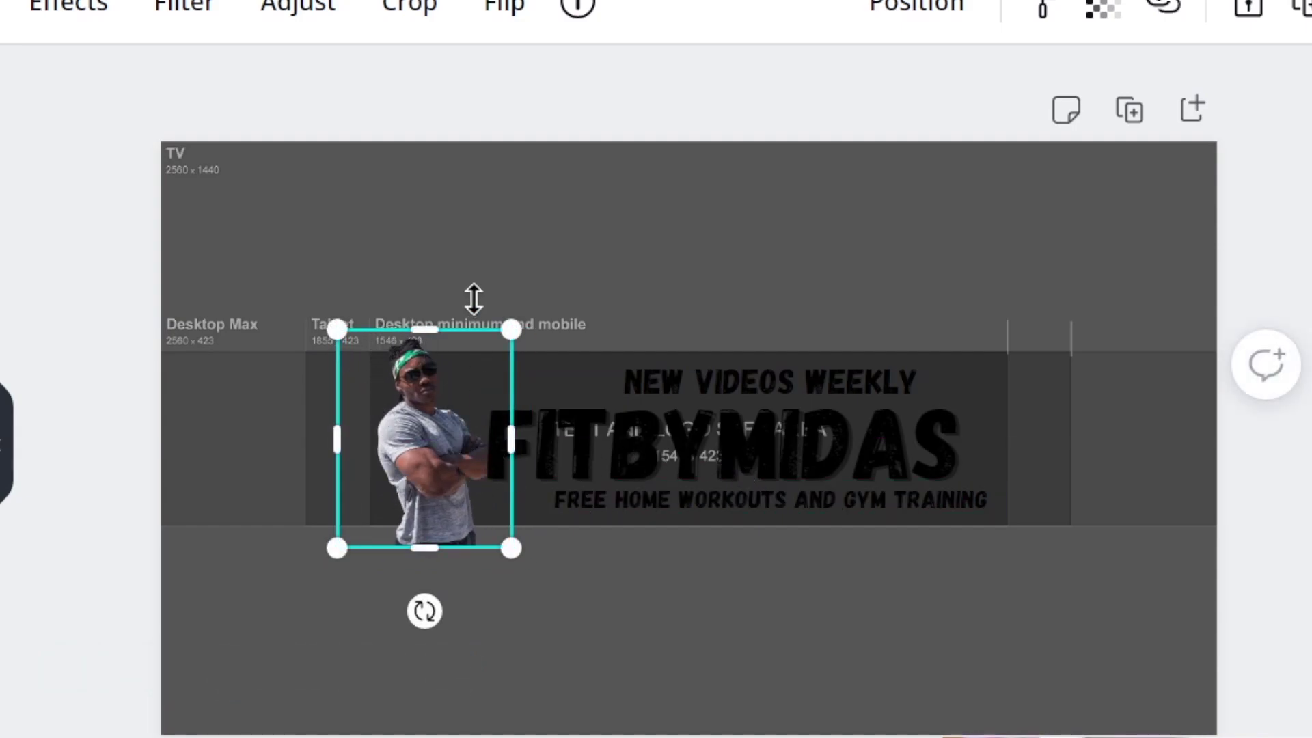
drag(515, 336, 501, 345)
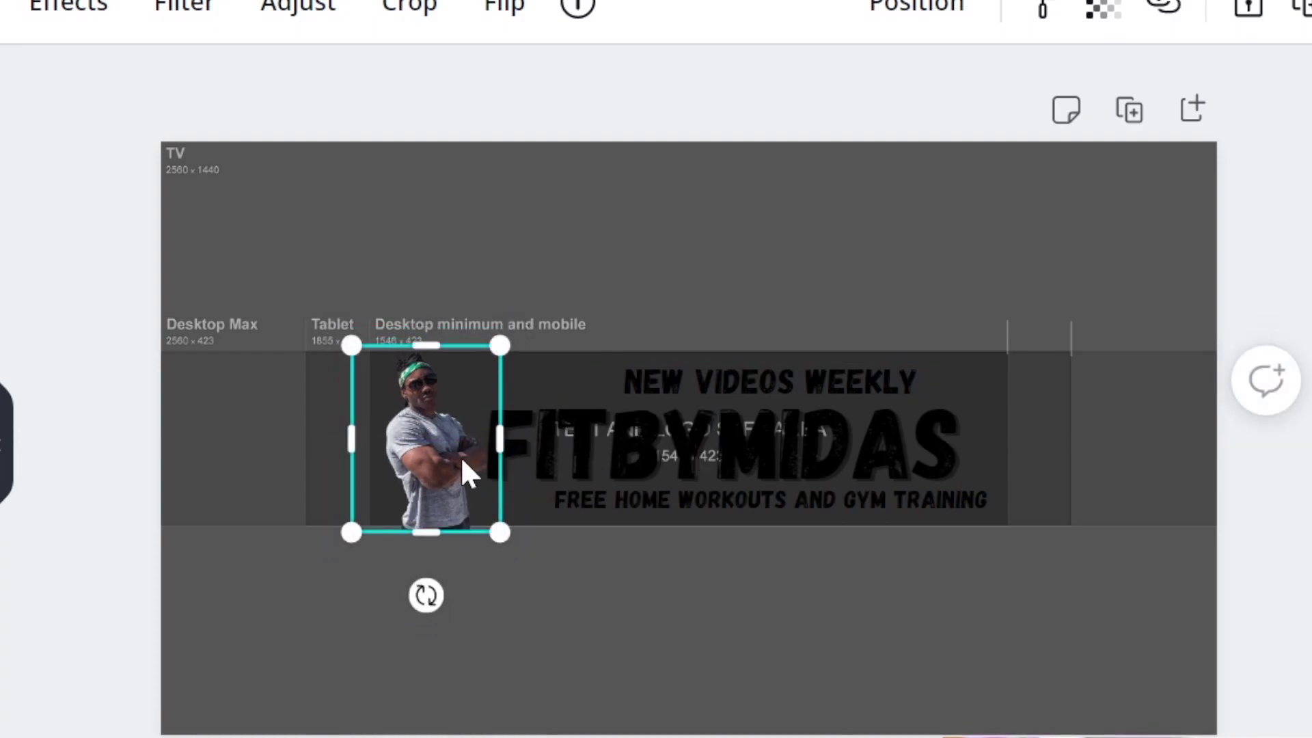
drag(511, 554, 514, 555)
mouse_move(440, 460)
mouse_down()
mouse_move(454, 490)
mouse_move(437, 466)
mouse_move(445, 481)
mouse_up()
Step: Centre NEW VIDEOS WEEKLY above FITBYMIDAS and the FREE HOME WORKOUTS AND GYM TRAINING line below it, beside the portrait
click(740, 358)
drag(740, 359, 686, 364)
mouse_move(720, 495)
mouse_down()
mouse_move(695, 495)
mouse_move(723, 497)
mouse_up()
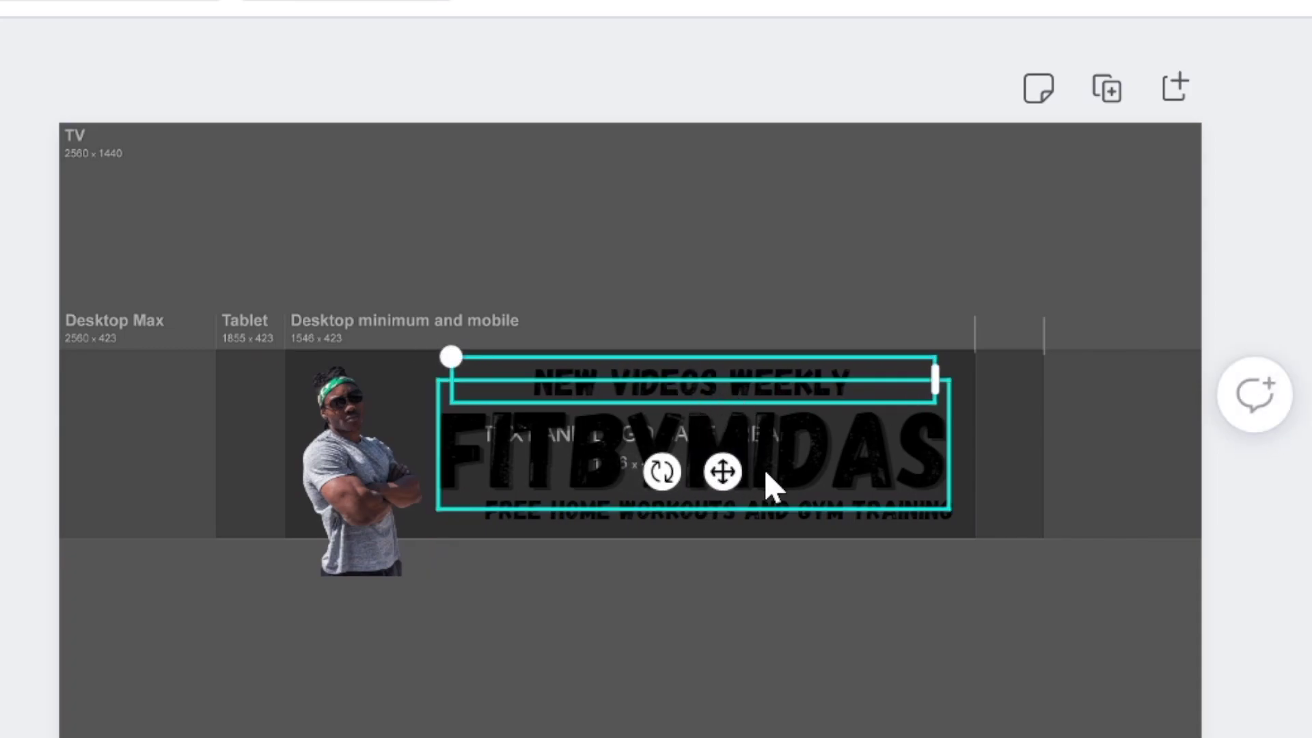
click(803, 527)
drag(802, 527, 785, 506)
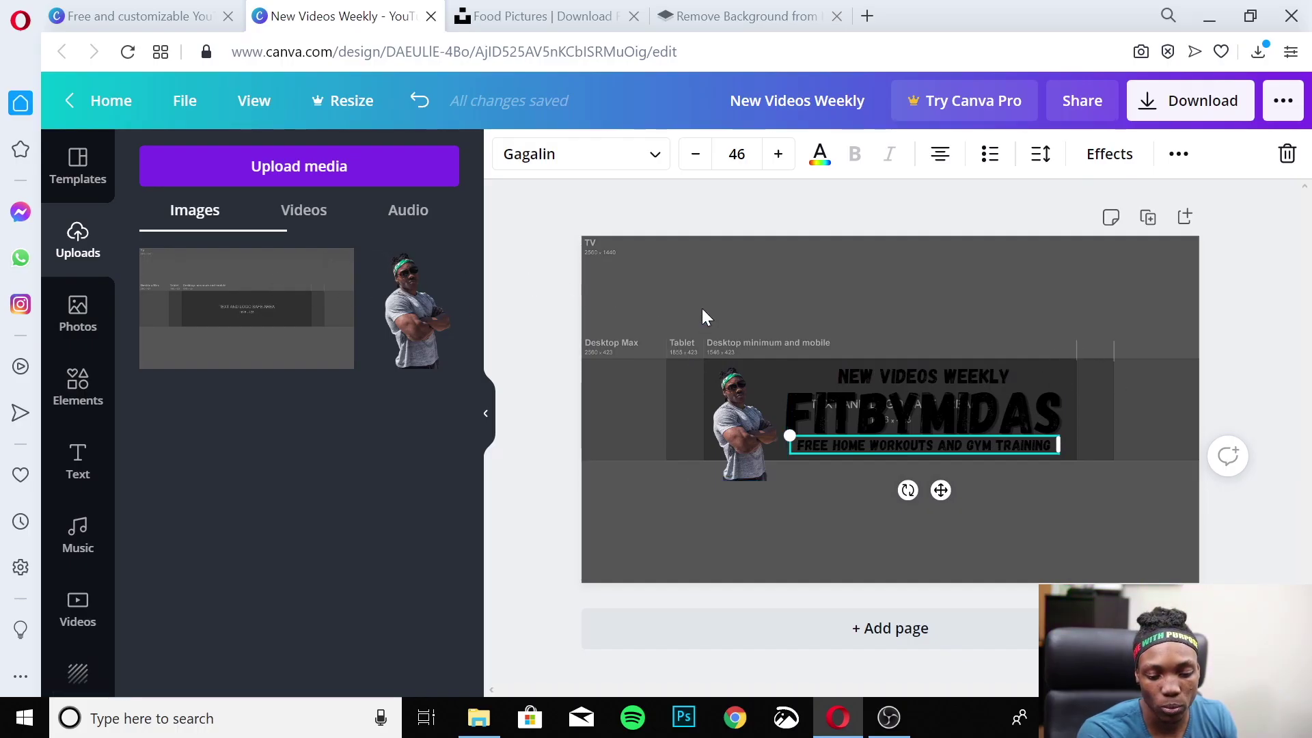
Step: Delete the banner template image from the design and apply the recently used white marble background
click(999, 253)
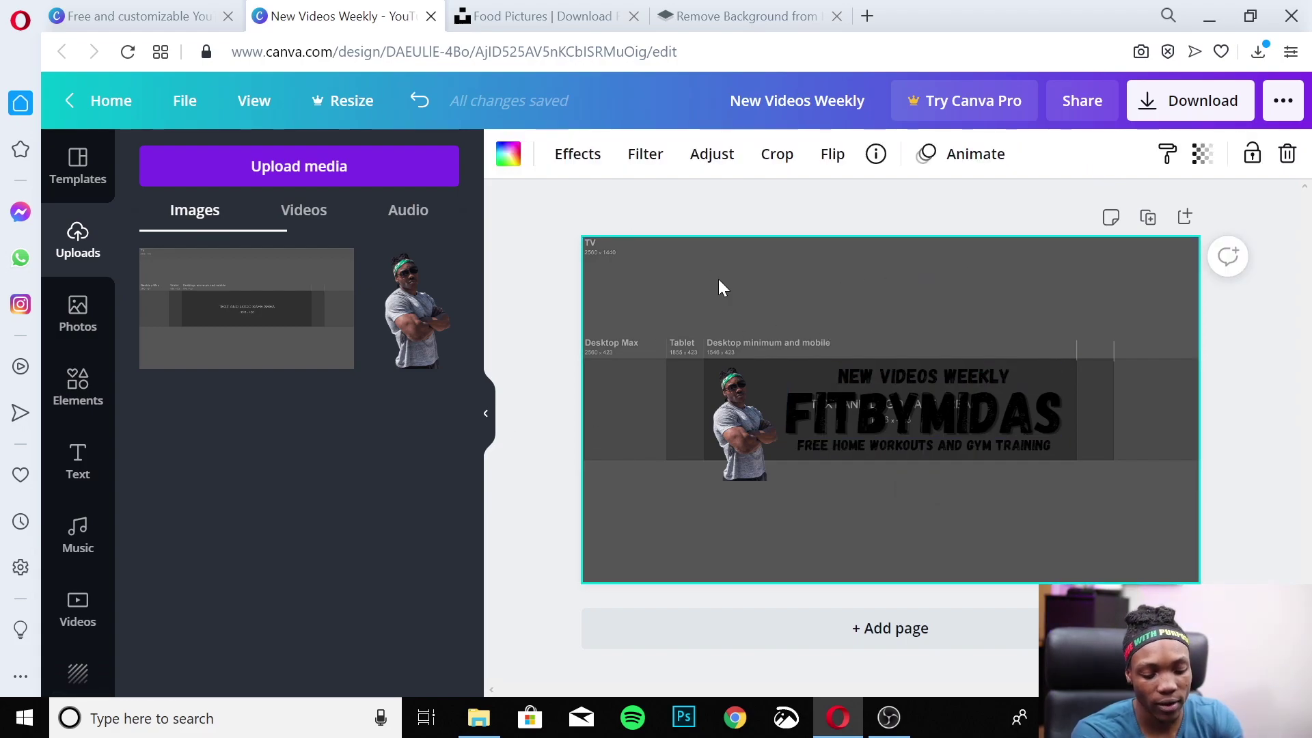
key(Delete)
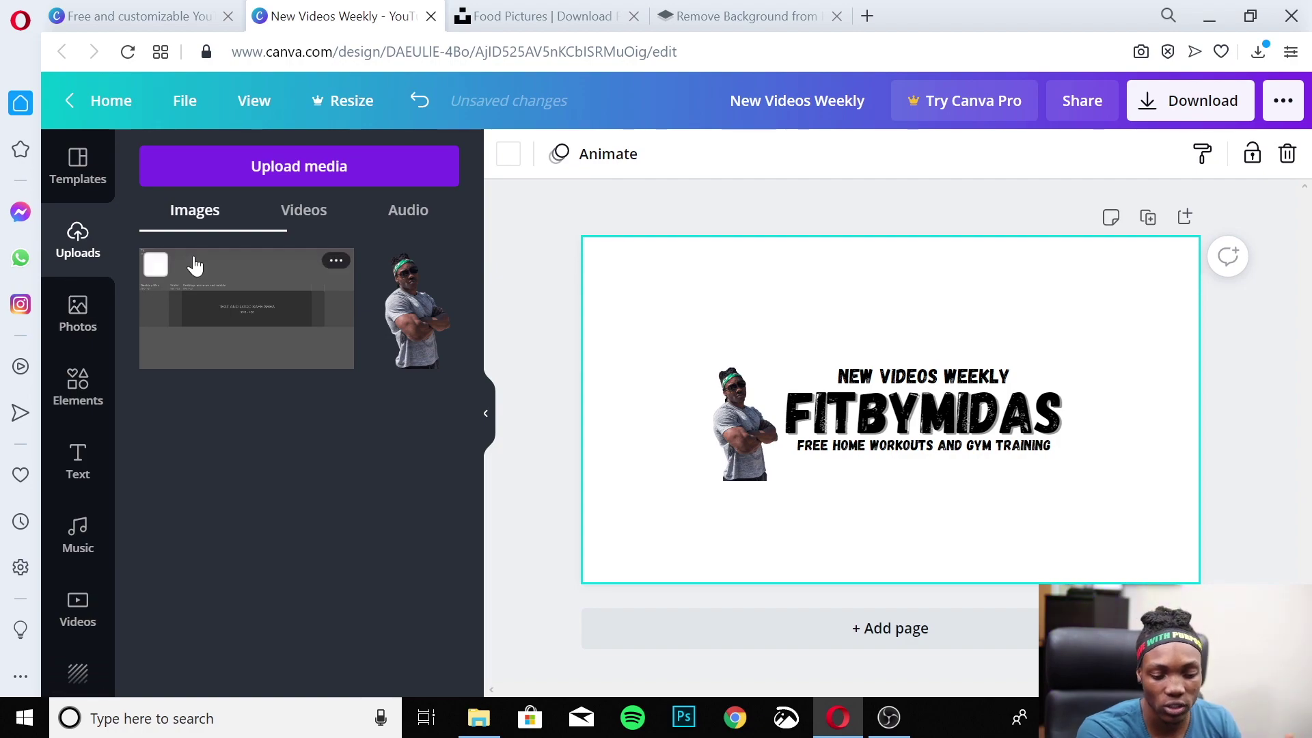
scroll(79, 448, down, 2)
click(301, 482)
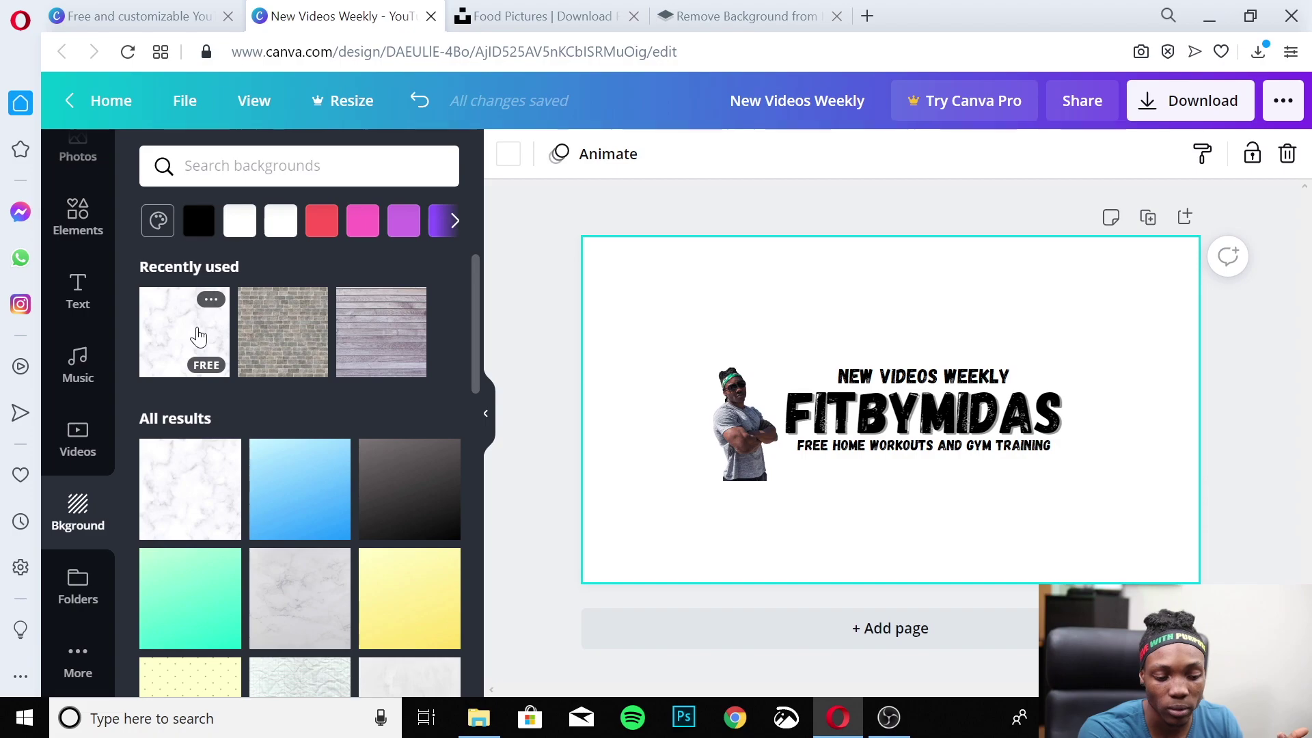
click(199, 338)
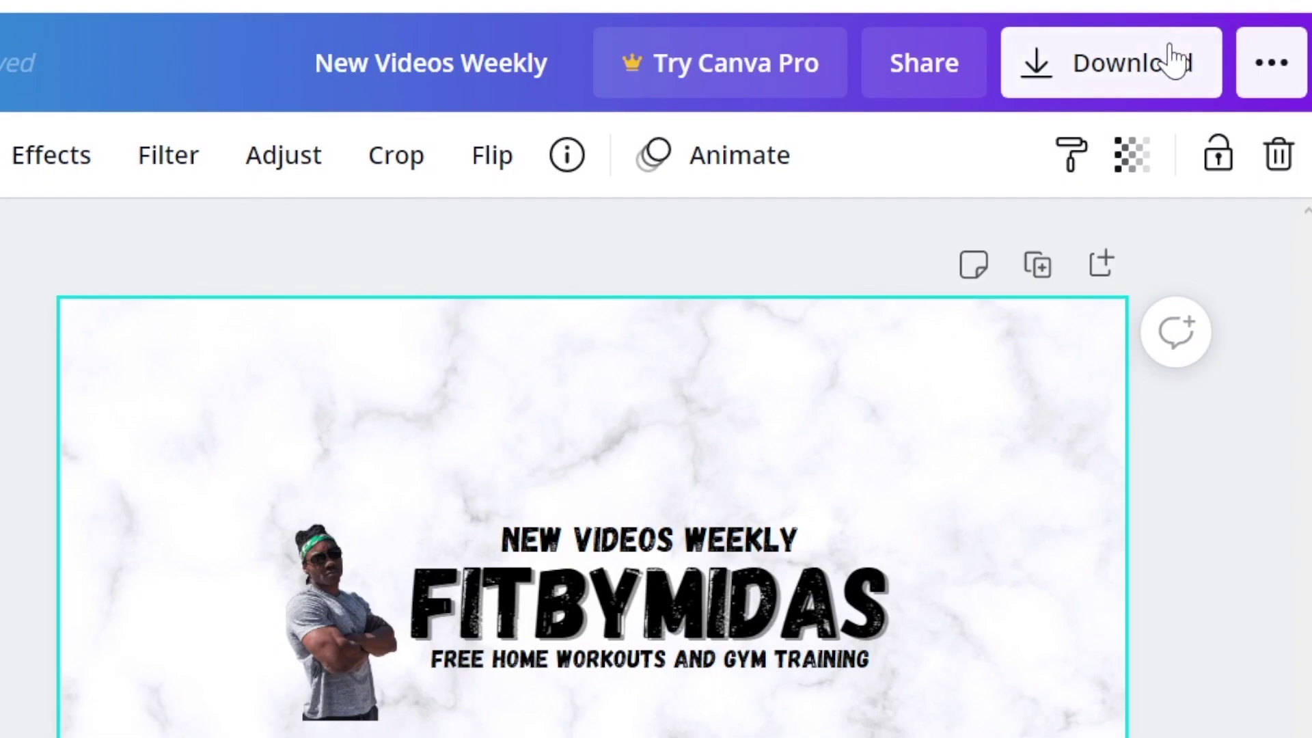
Step: Download the finished banner as a 2560 × 1440 px PNG and dismiss the referral offer
click(1228, 95)
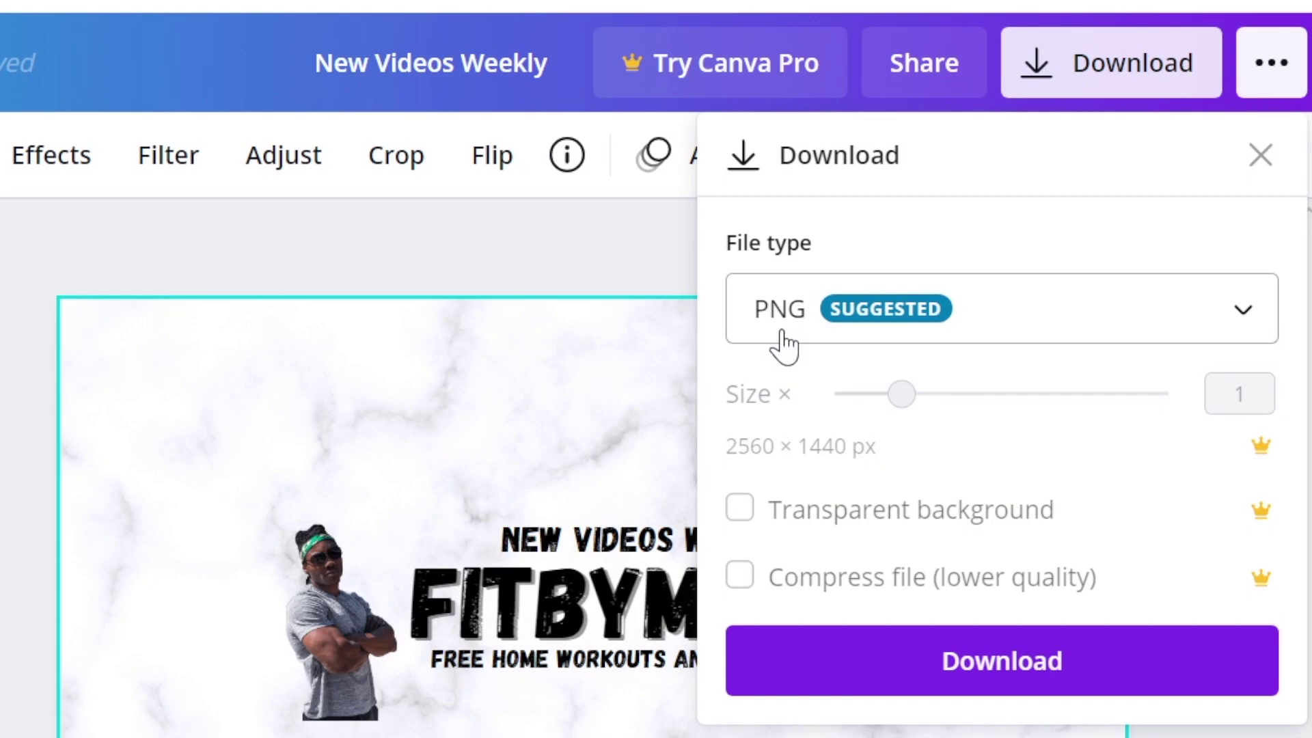
click(931, 662)
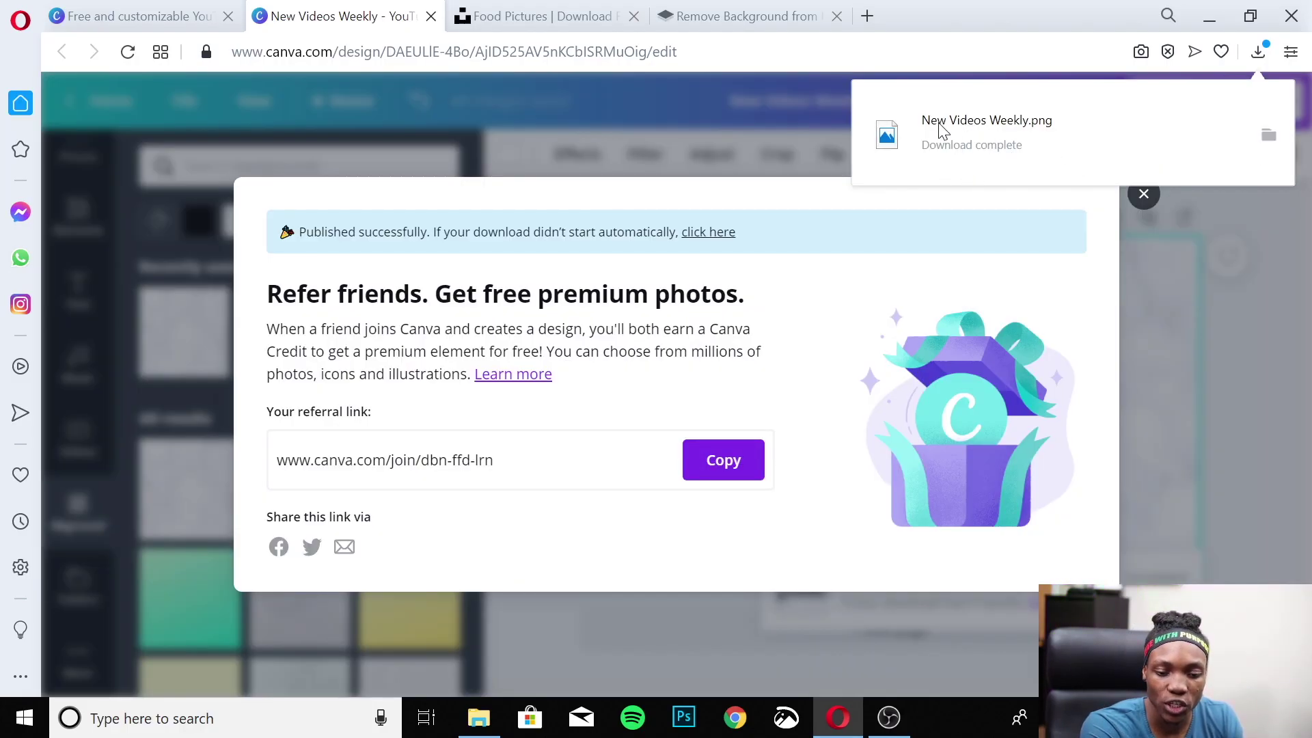
click(1143, 195)
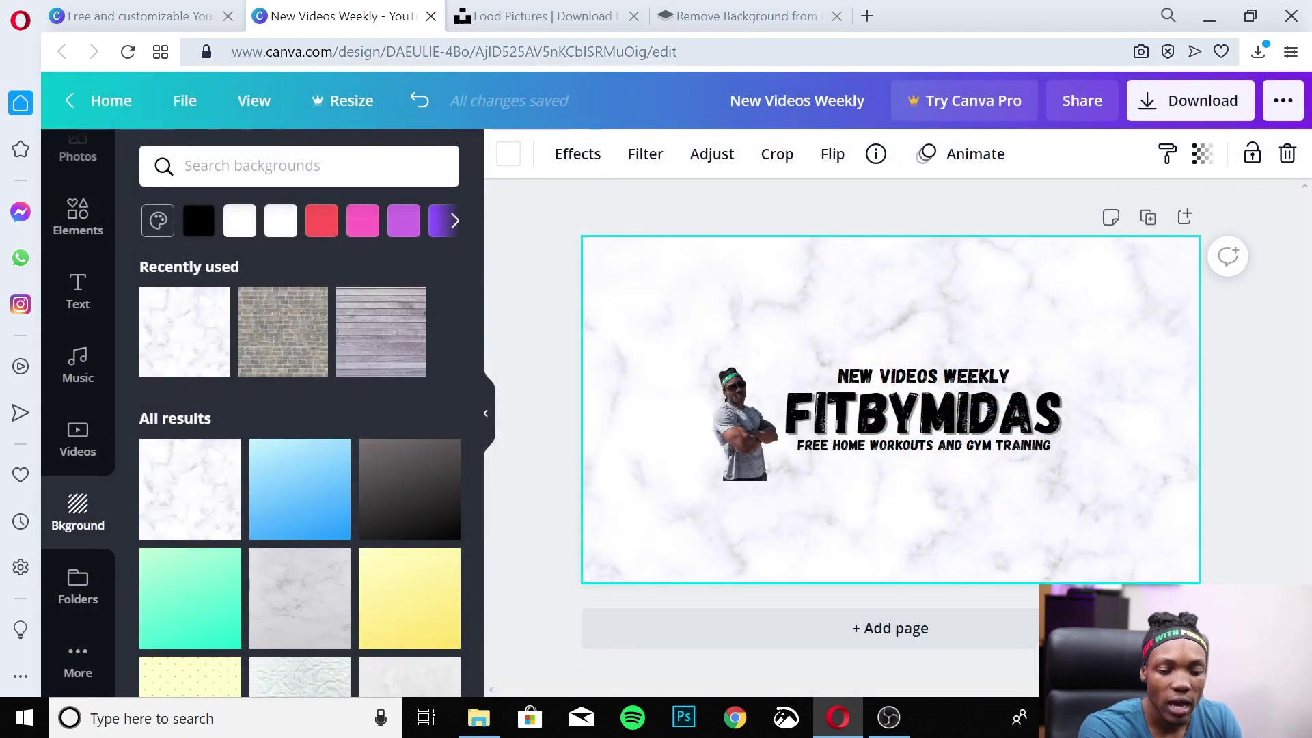
Step: Switch to YouTube in a new tab, go to your own channel and open its customization page in YouTube Studio, closing the old channel page
click(867, 16)
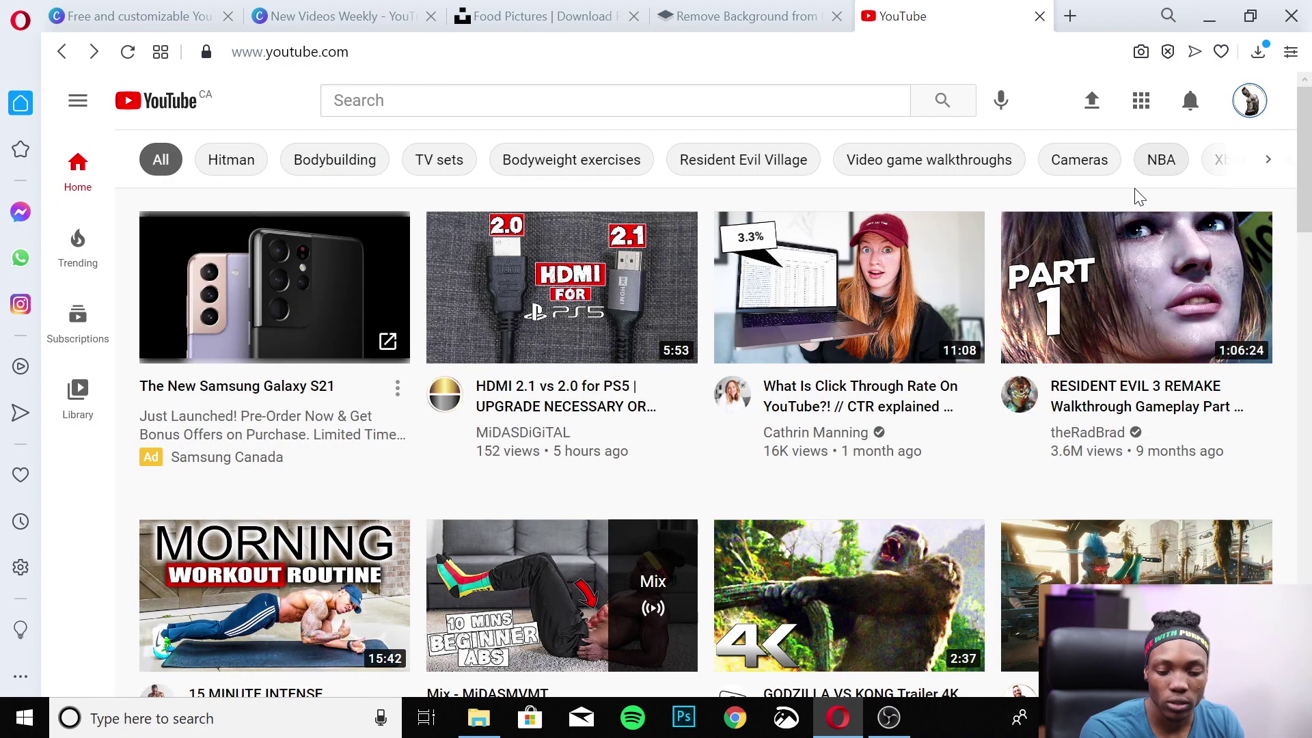
click(1248, 101)
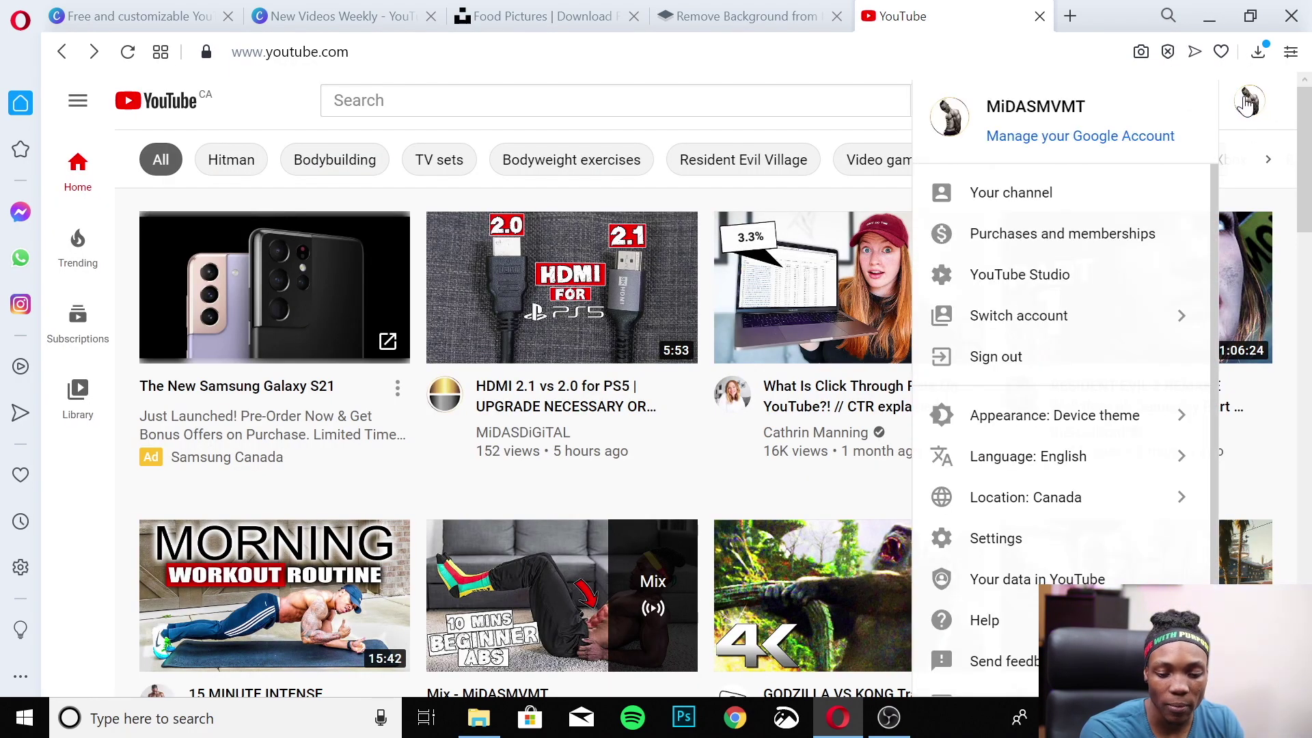
click(1039, 198)
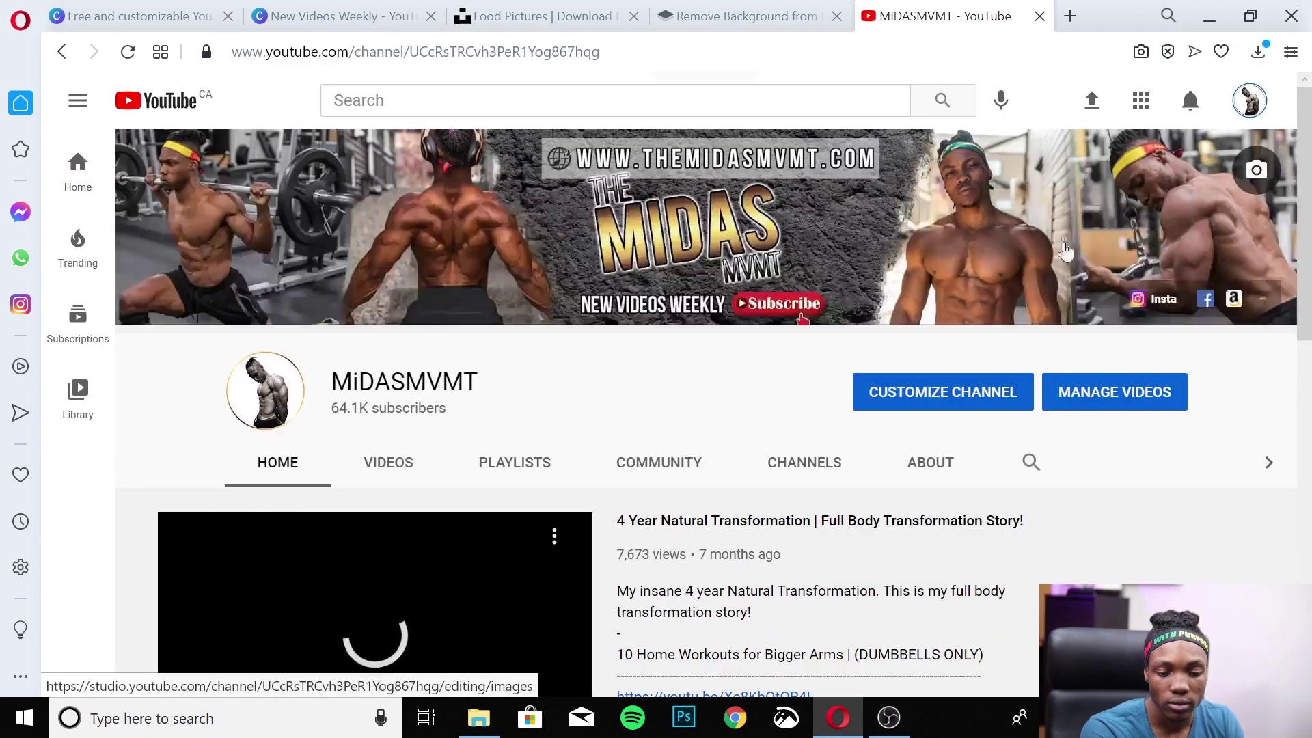
click(971, 391)
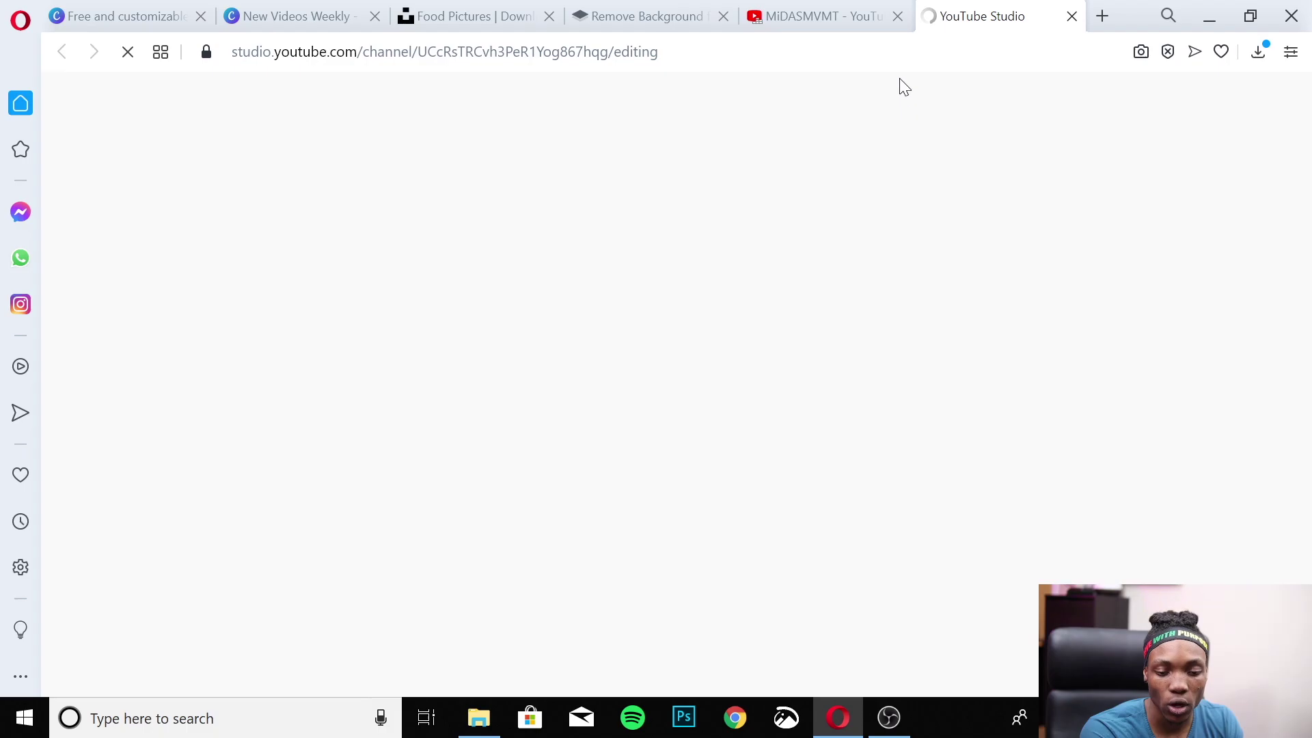
click(897, 17)
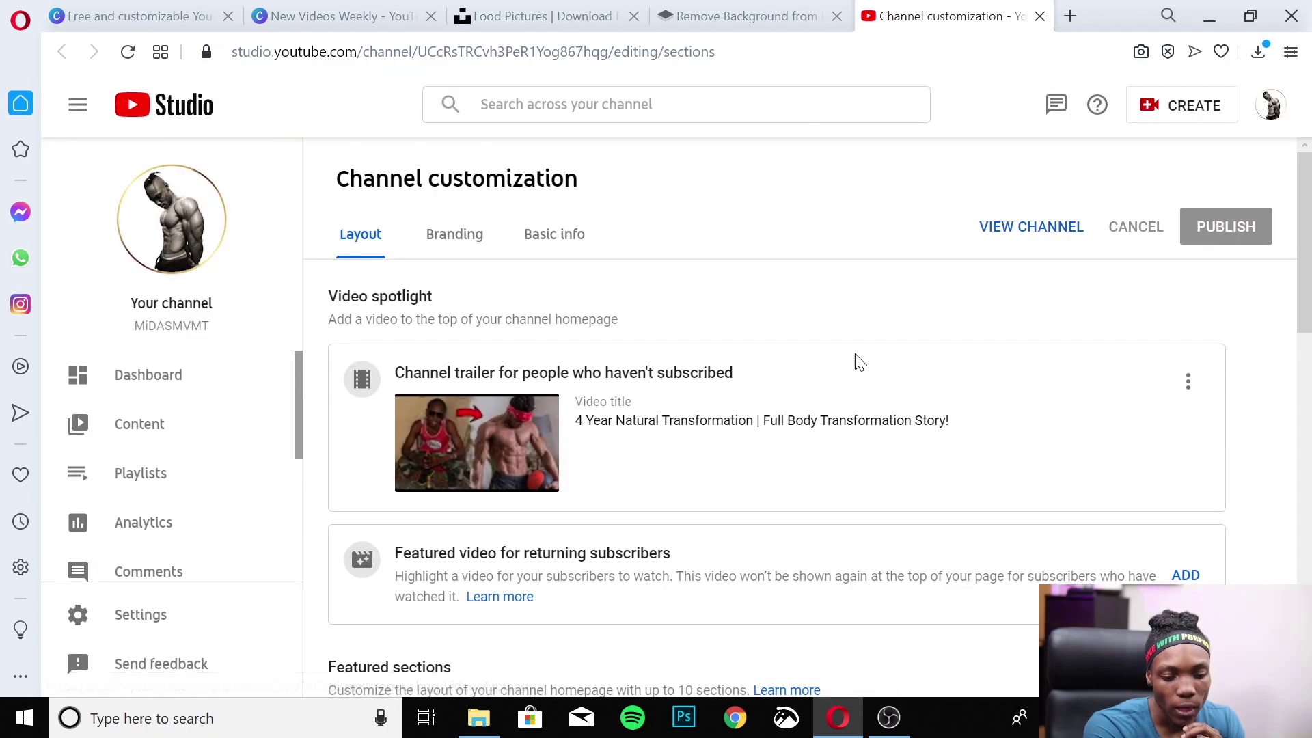
Step: Replace the channel's banner image with New Videos Weekly.png in the branding settings and publish the change
click(455, 240)
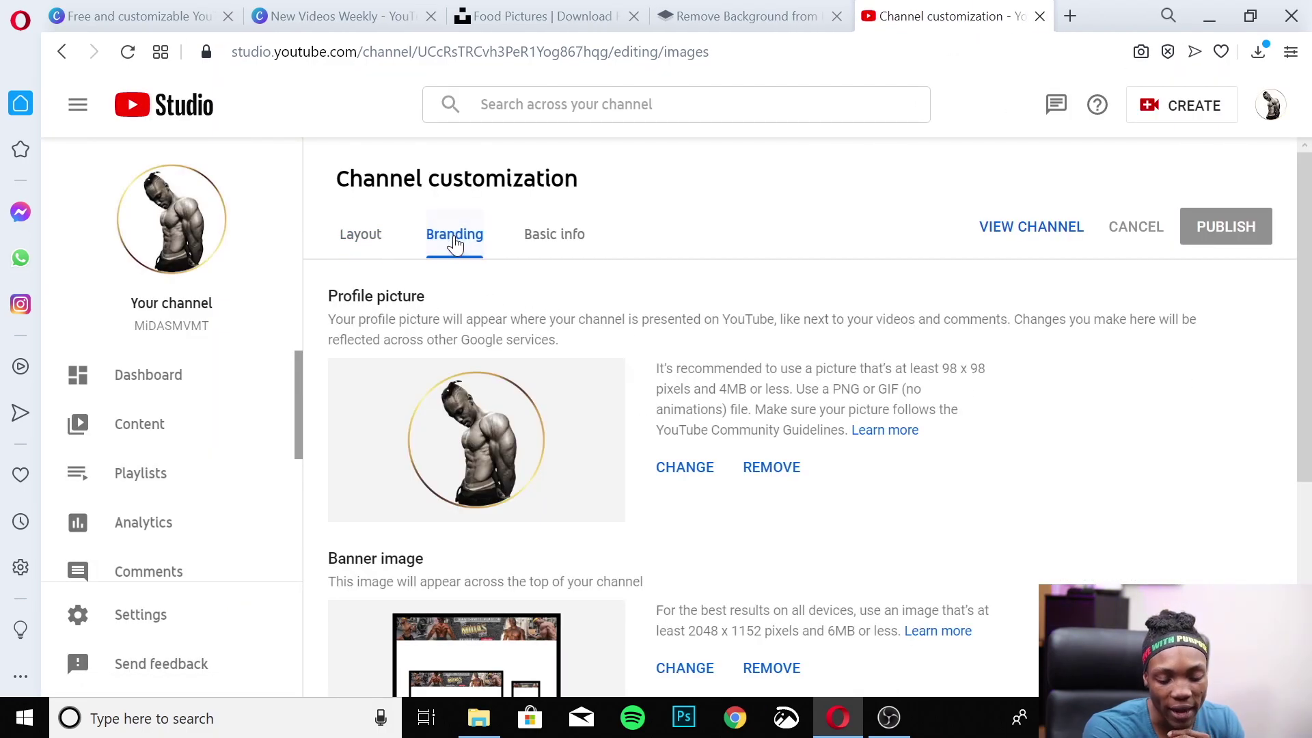
scroll(926, 358, down, 3)
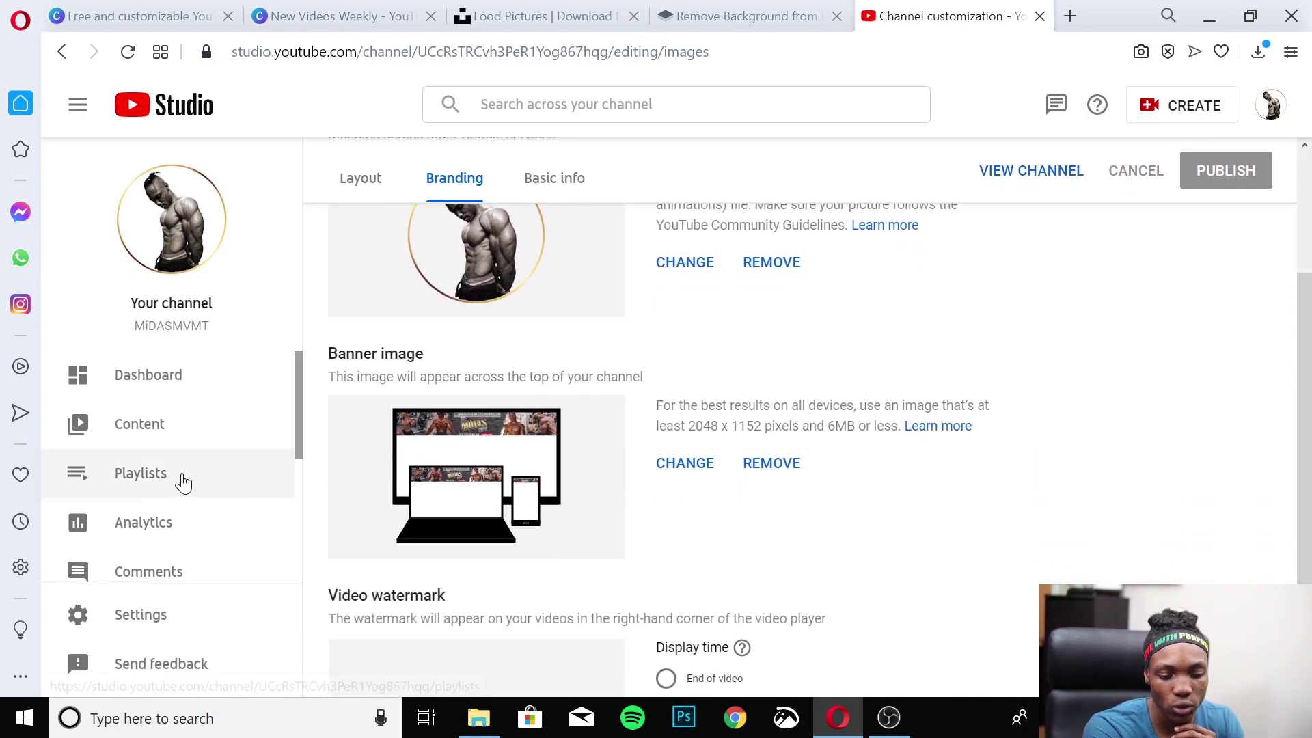
click(685, 470)
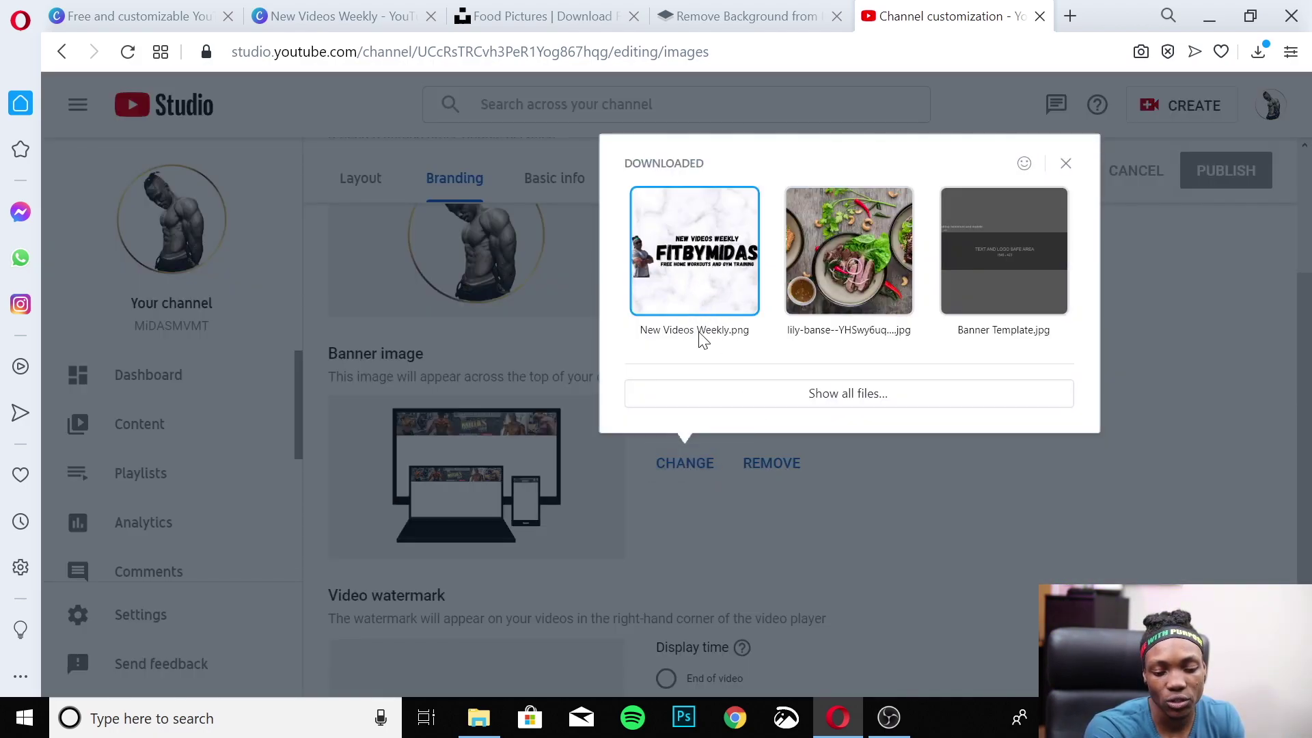
click(720, 337)
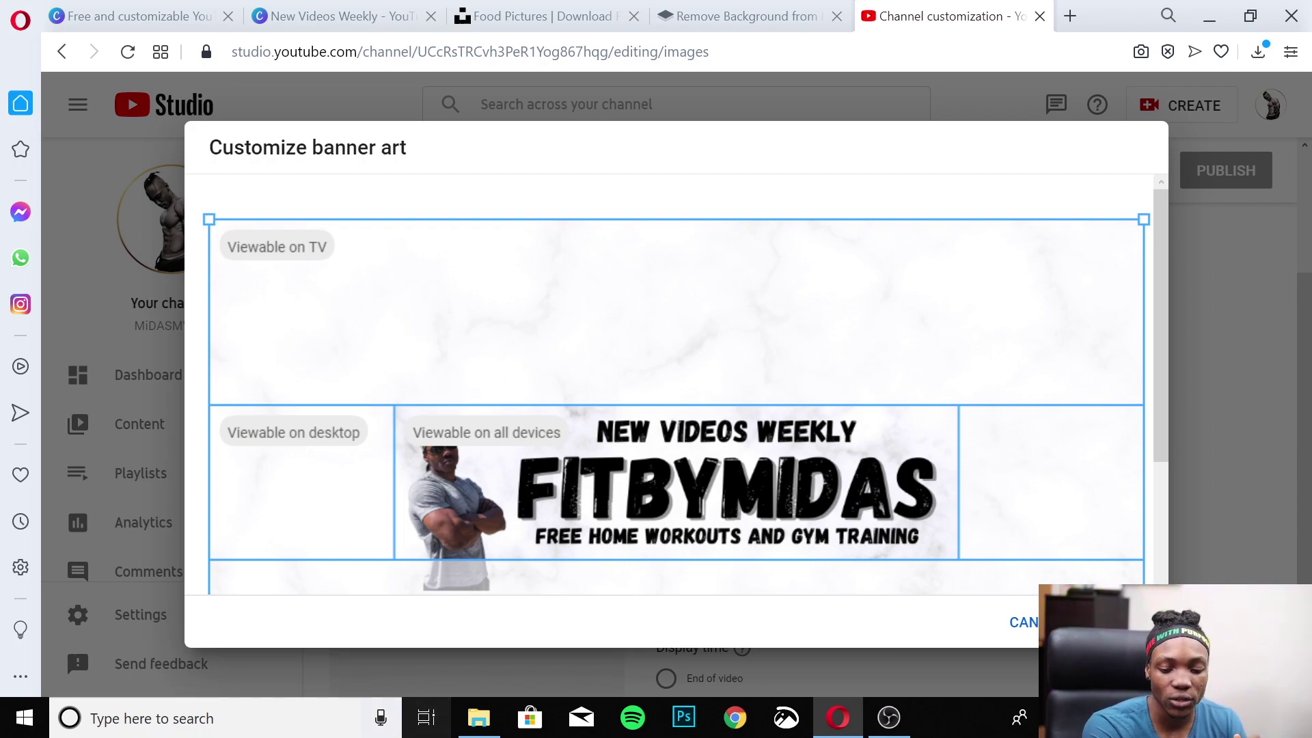
key(Escape)
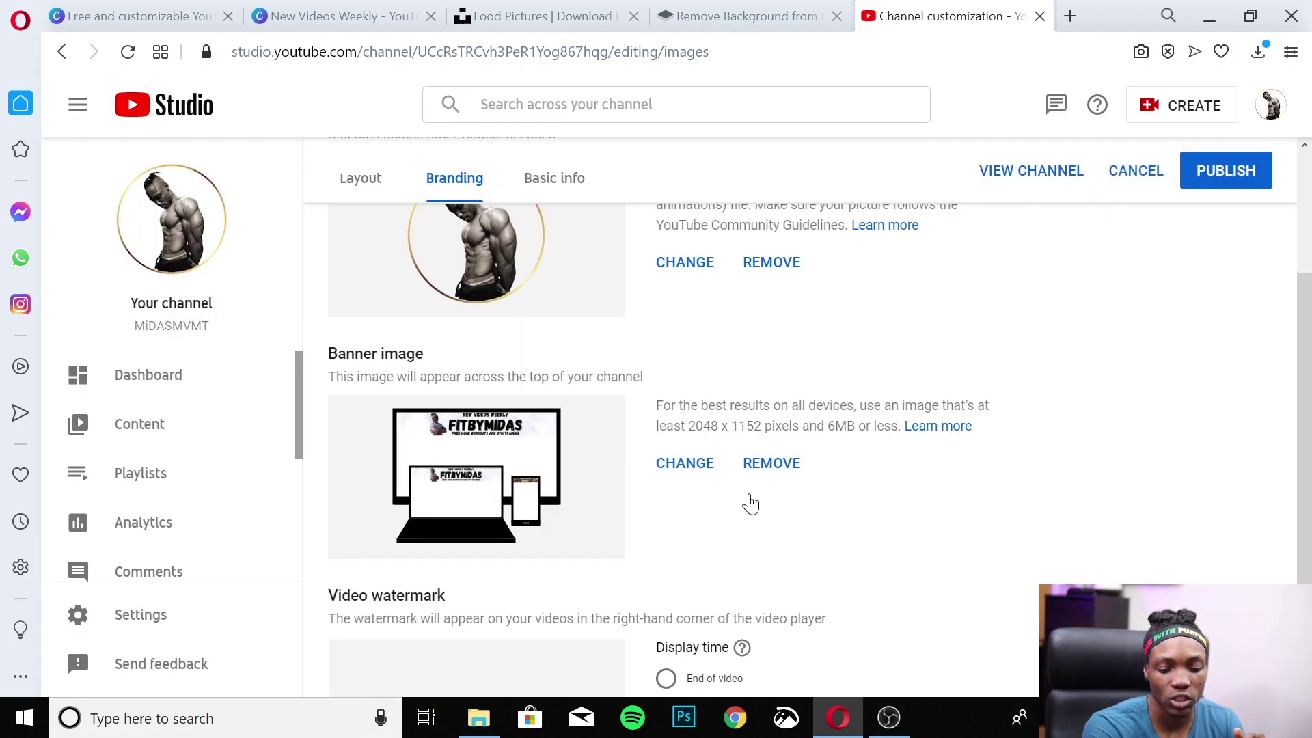
click(1217, 179)
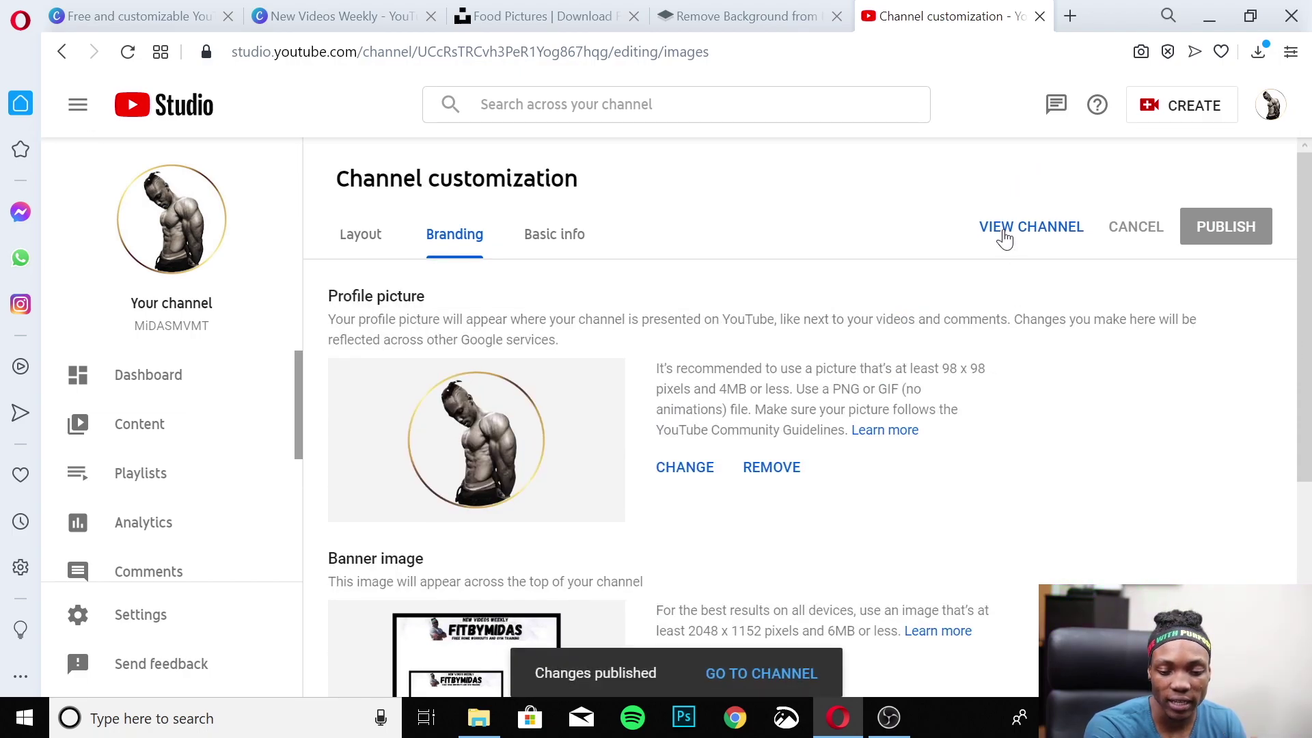
Step: View the channel page to check how the published banner looks
click(758, 675)
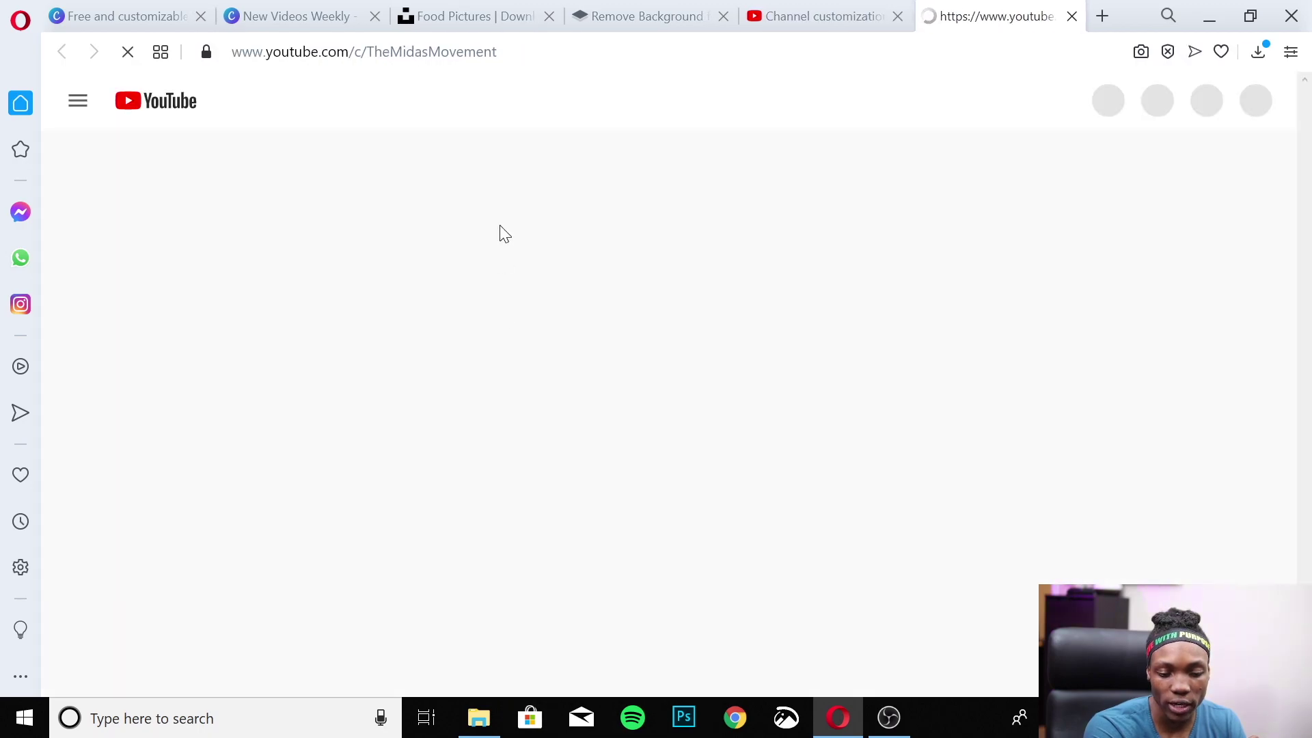
scroll(787, 445, down, 5)
scroll(807, 453, up, 6)
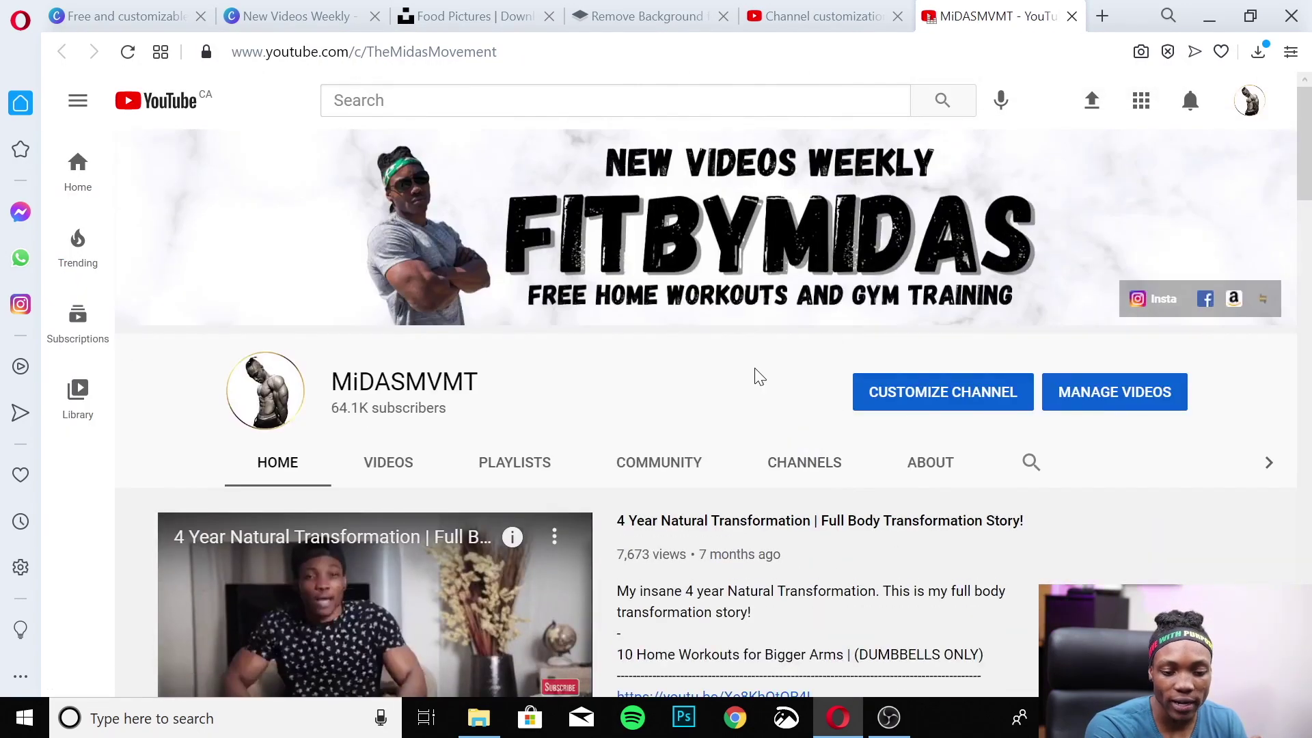